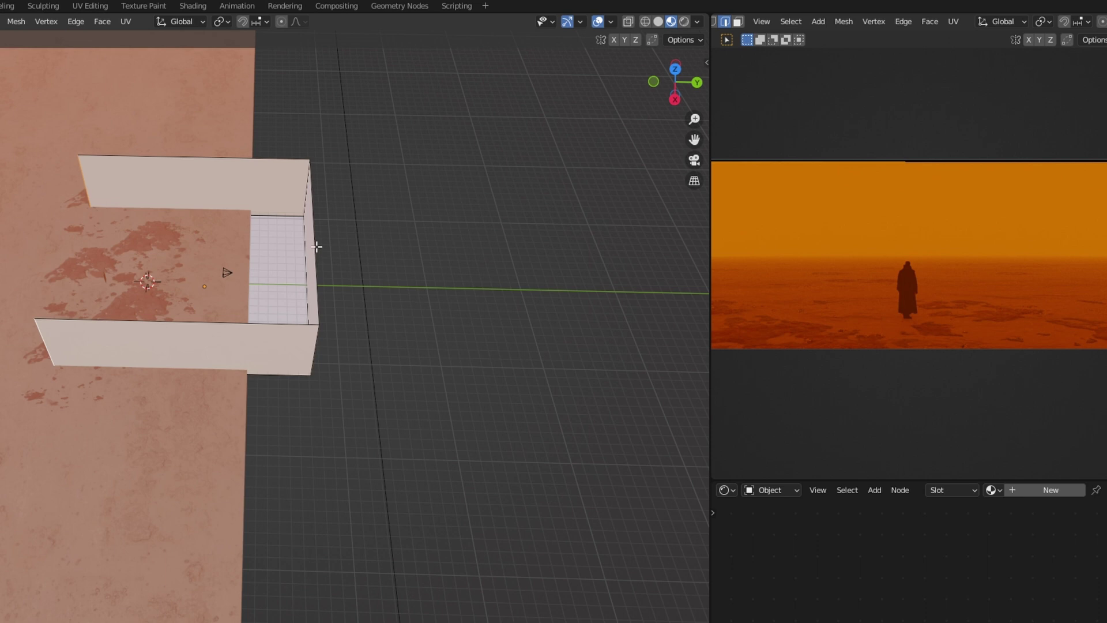
- Extrude the far edge of the white wall enclosure along the Y axis
click(317, 247)
scroll(317, 247, up, 4)
middle_drag(316, 246, 316, 208)
key(e)
key(y)
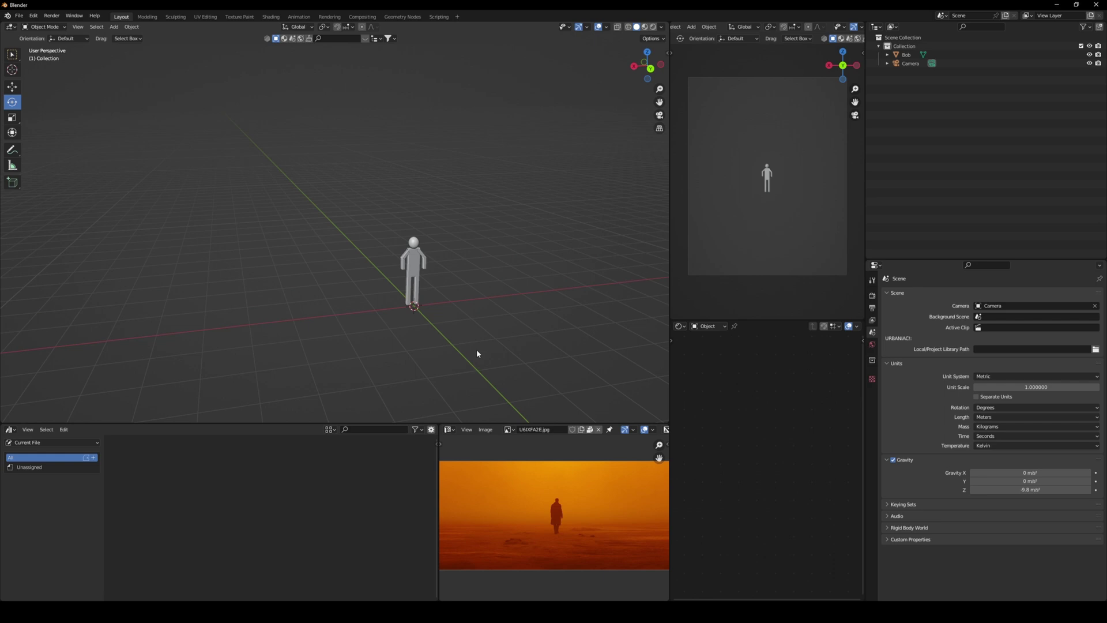
- Add a plane mesh under the human figure and scale it up into a large ground reaching past the camera
key(shift+a)
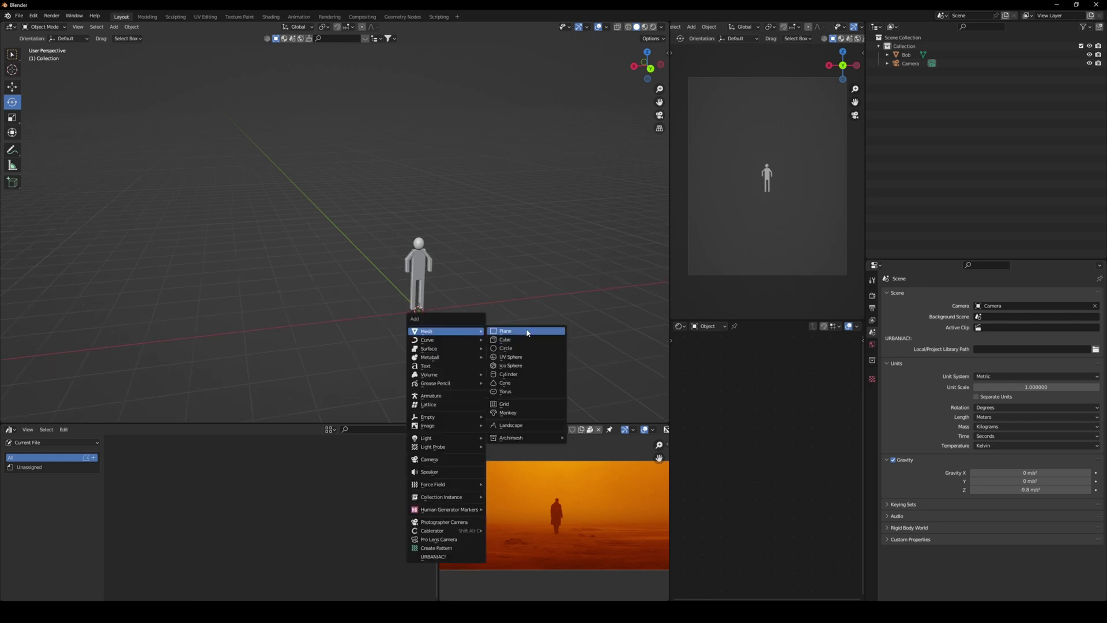
click(527, 332)
key(s)
click(321, 404)
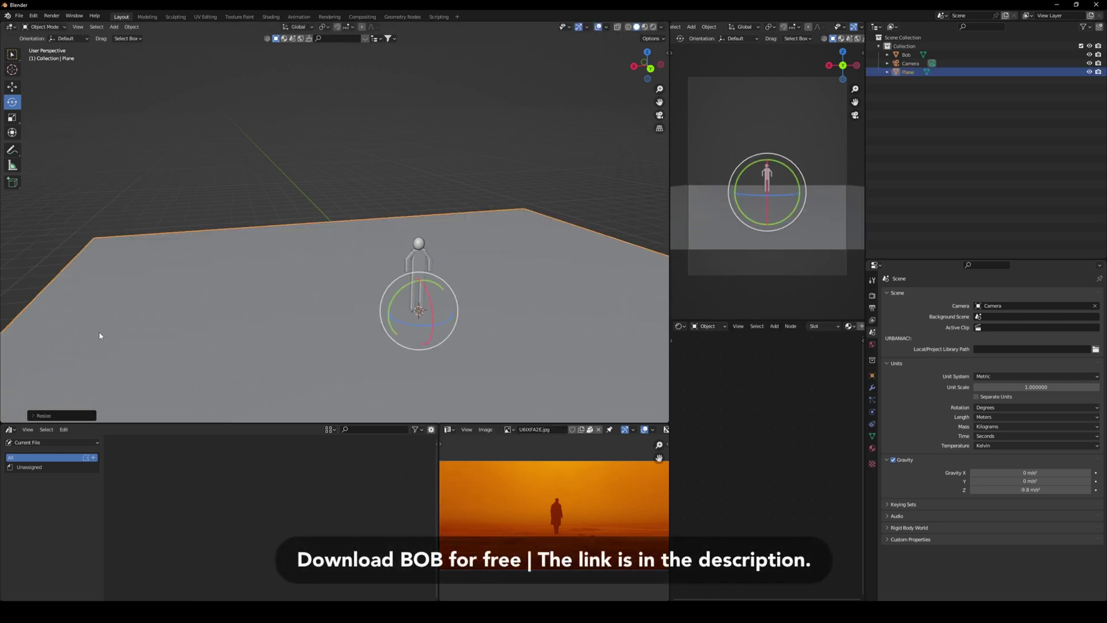
scroll(279, 367, down, 5)
key(s)
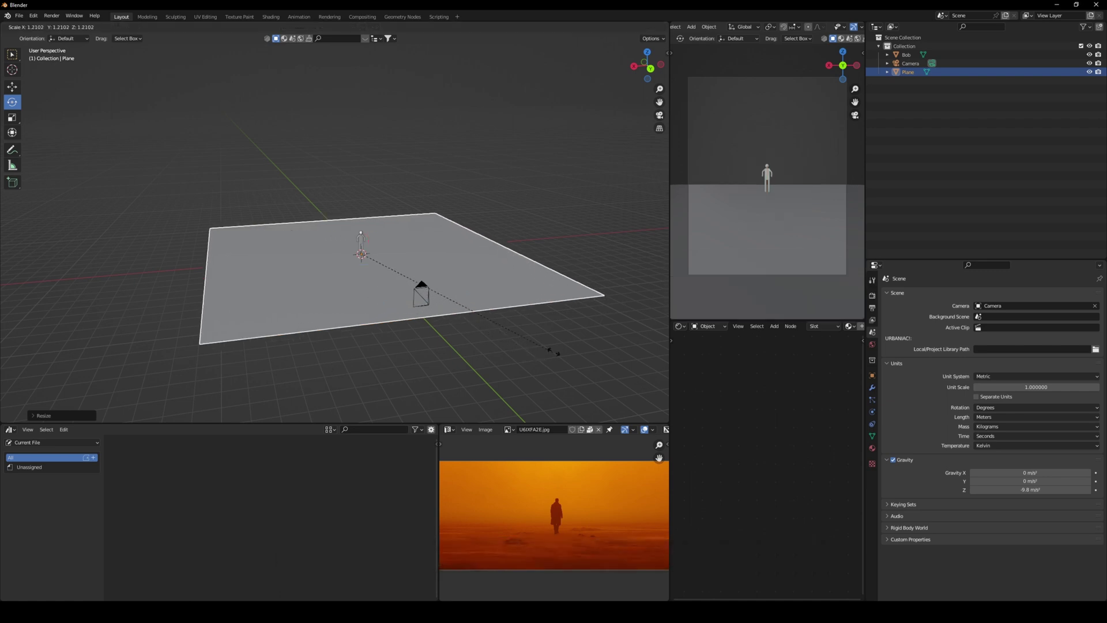
click(528, 387)
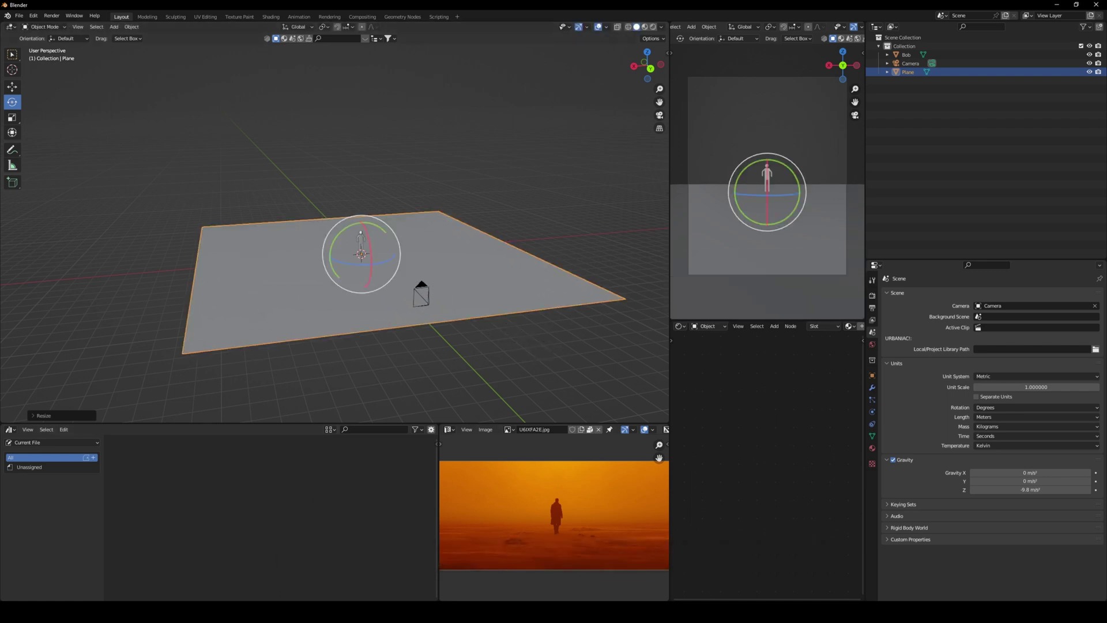
click(483, 373)
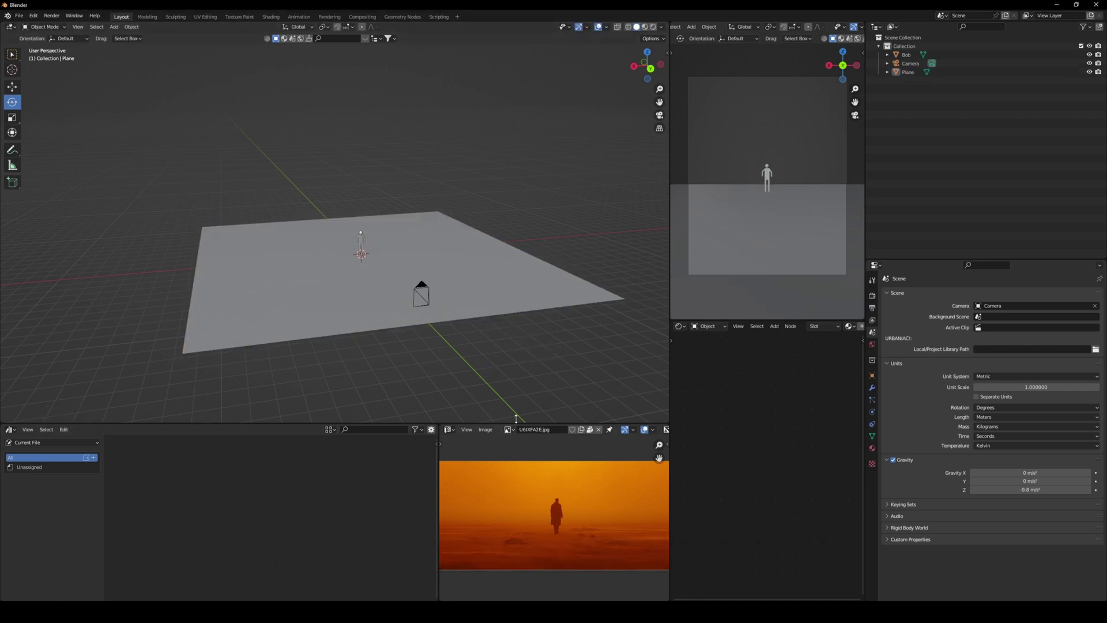
- Switch to Quixel Bridge, search for "Dust", and export the Dry Mud Ground soil surface to Blender
shift+middle_drag(490, 366, 465, 348)
scroll(465, 348, up, 2)
scroll(528, 542, up, 4)
middle_drag(528, 539, 586, 522)
scroll(539, 544, up, 2)
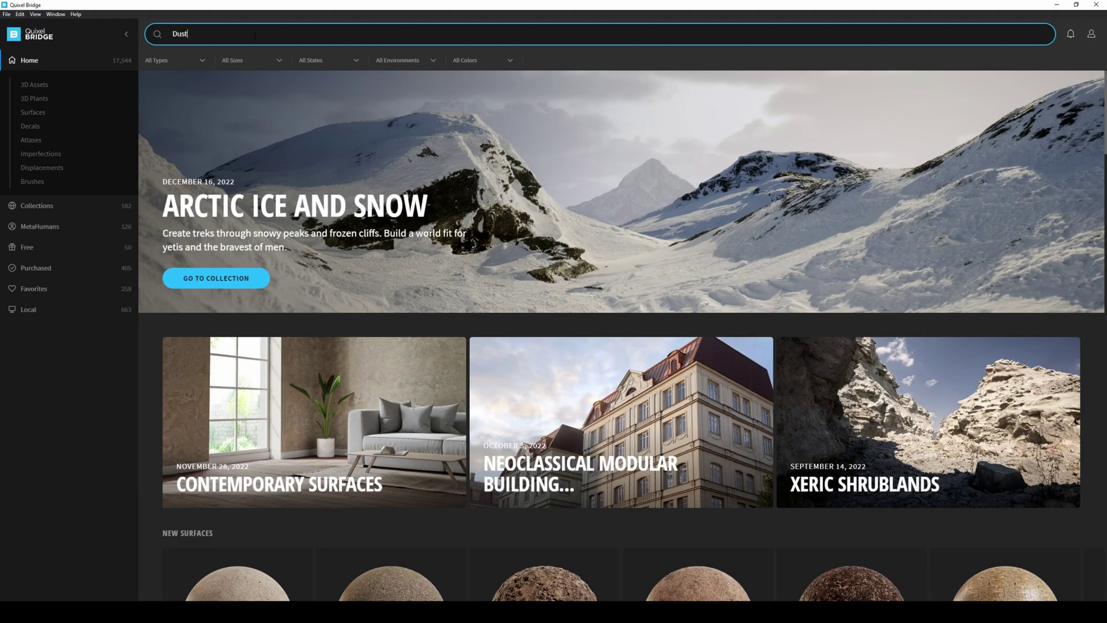
key(Return)
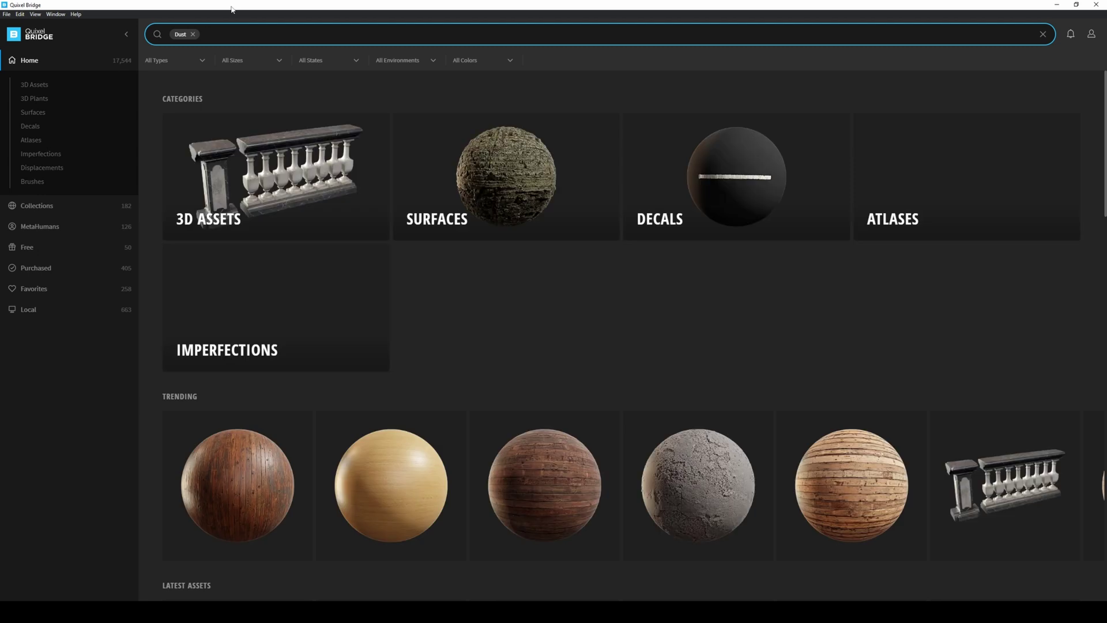
click(282, 365)
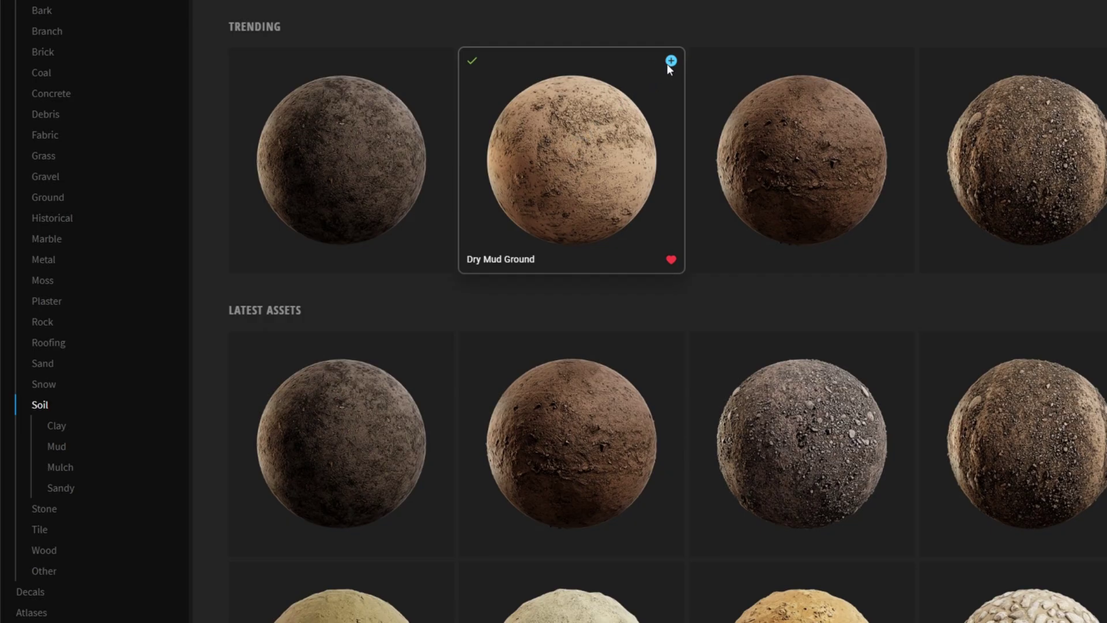
click(671, 61)
click(610, 173)
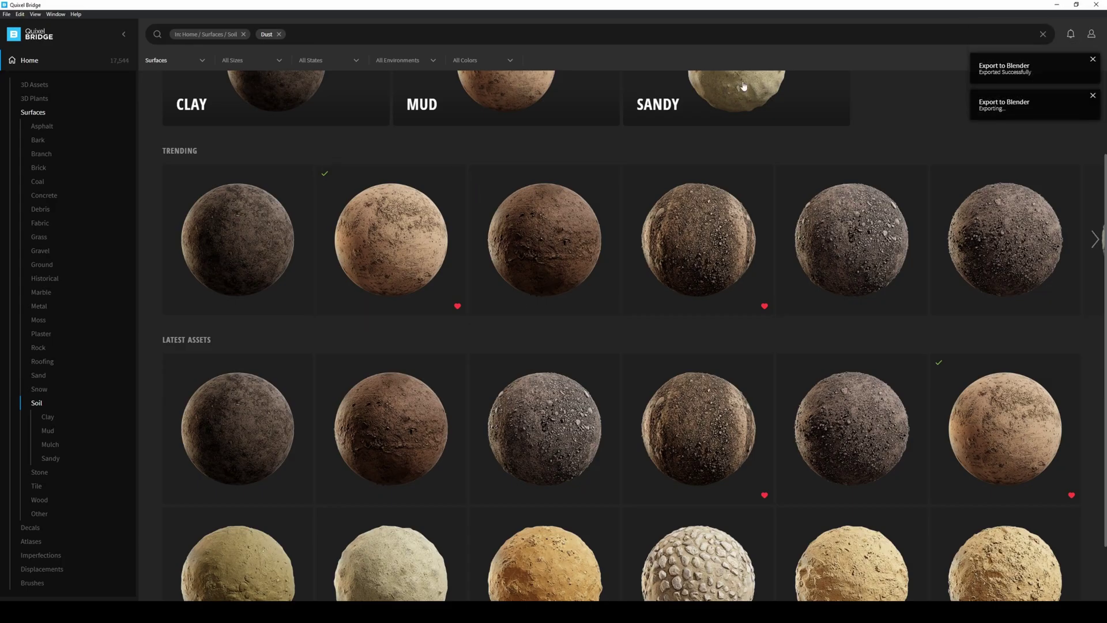
- Switch back to Blender and assign the imported Dry_Mud_ug4oce2lw material to the ground plane
click(1058, 4)
click(379, 300)
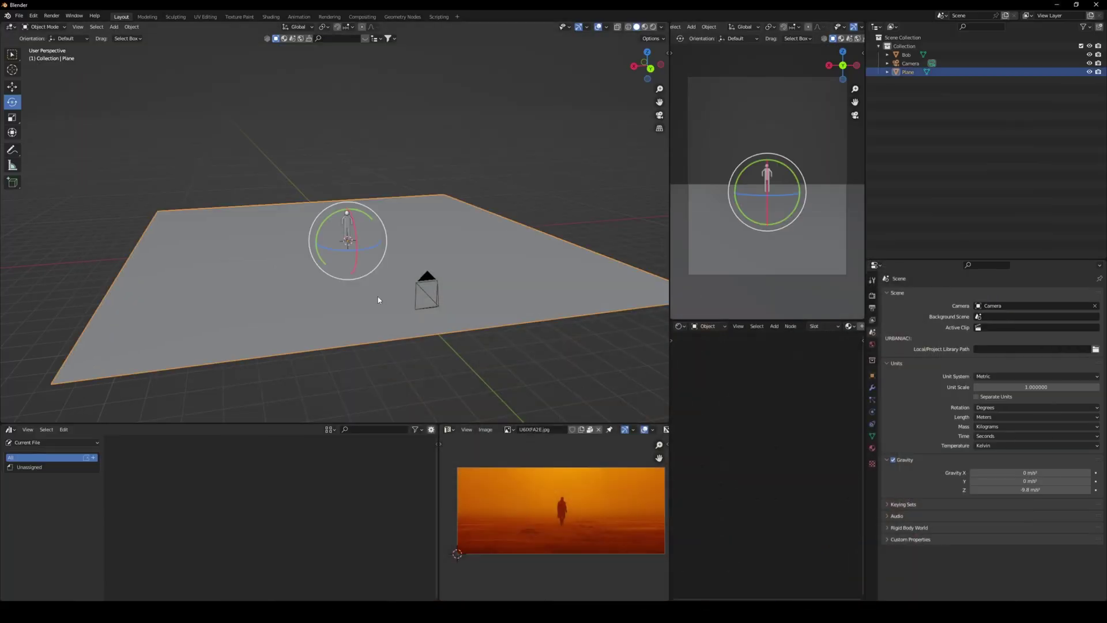
click(872, 448)
click(979, 331)
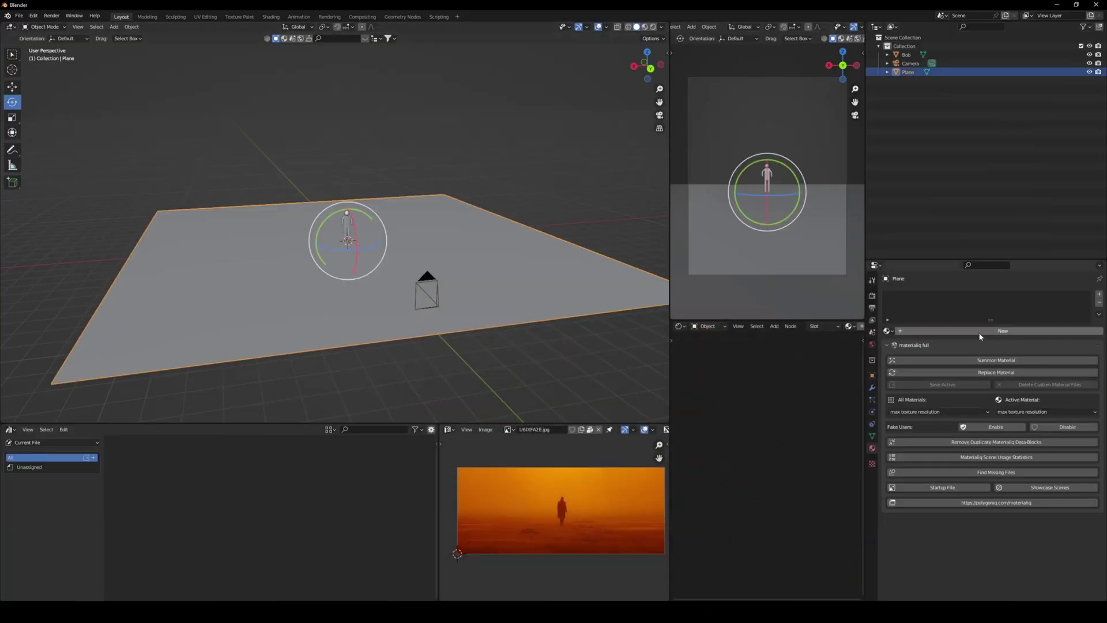
click(889, 331)
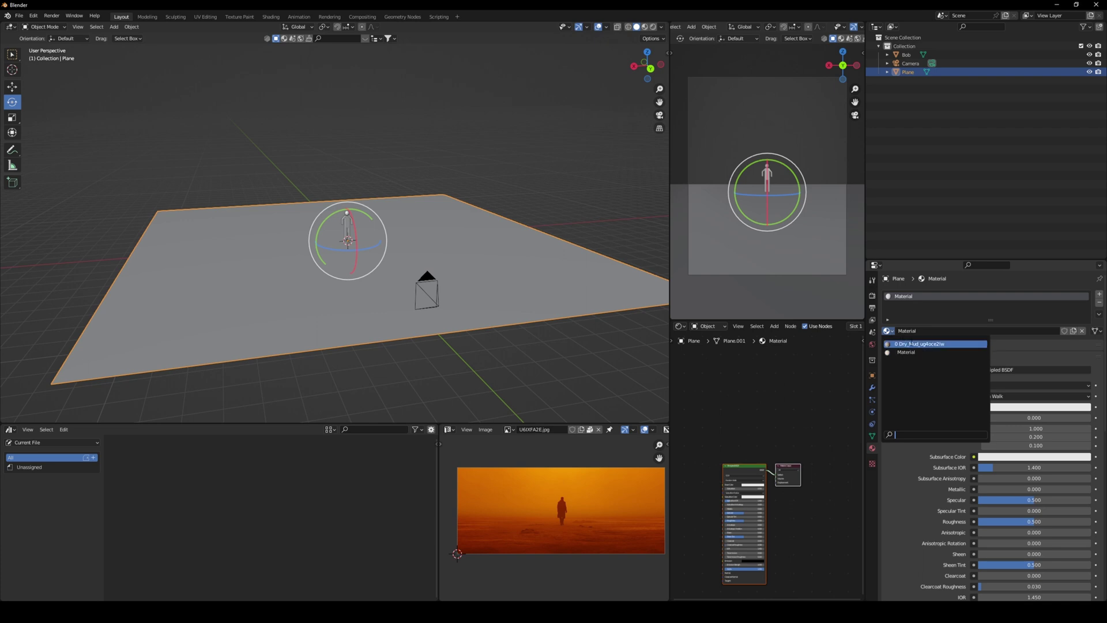
click(913, 344)
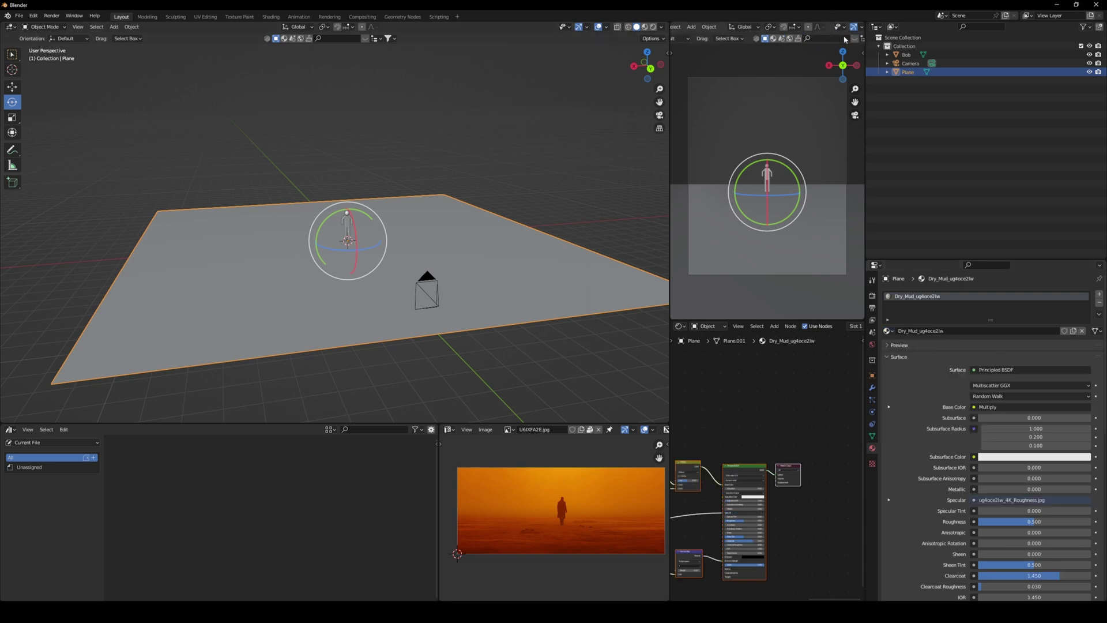
- Set the camera viewport to rendered shading and hide its gizmos
scroll(845, 38, down, 2)
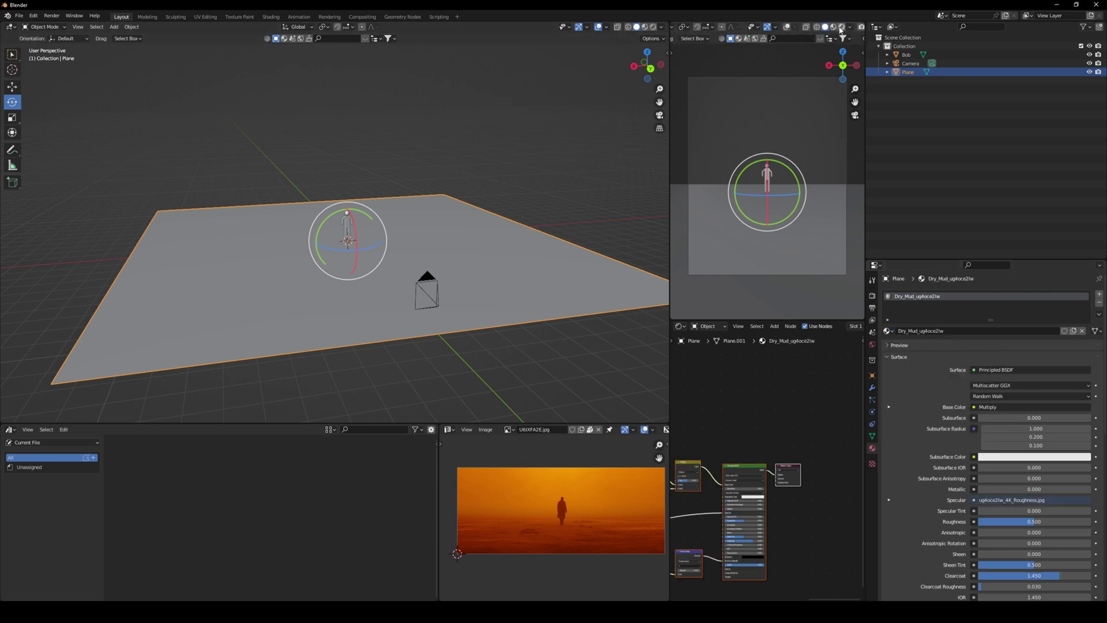
click(841, 27)
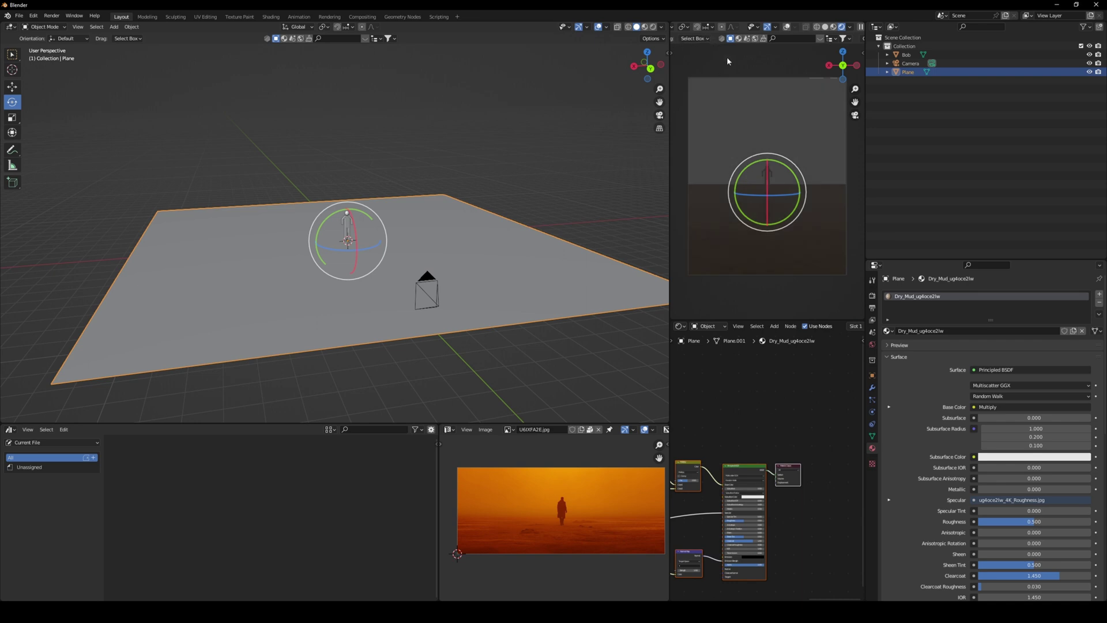
click(767, 26)
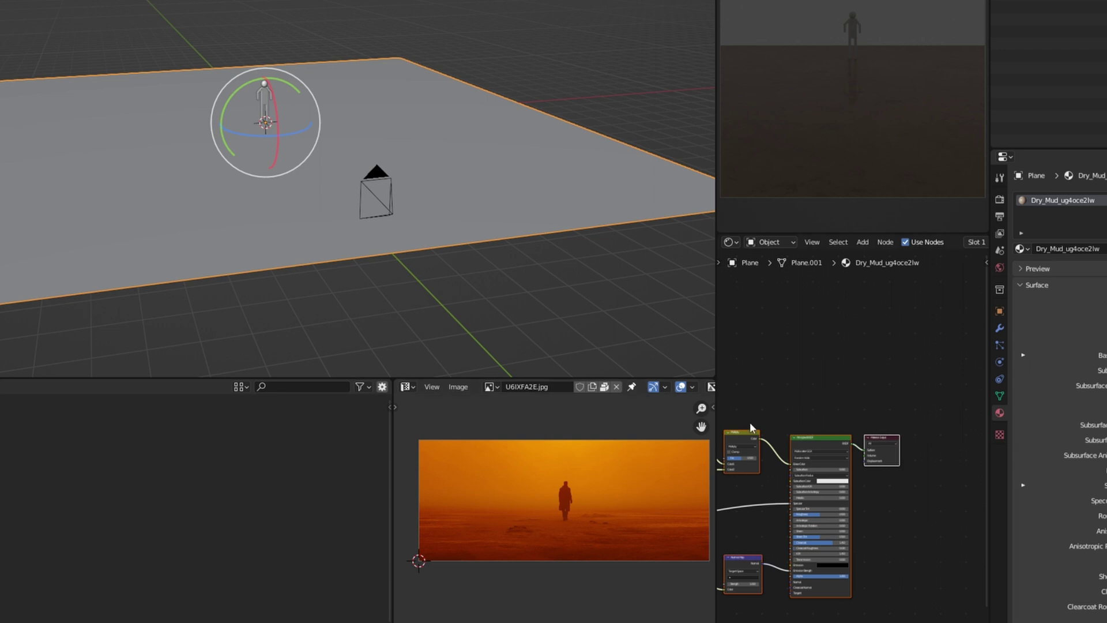
- Move the roughness texture's link on the Principled BSDF from the Specular input to the Roughness input
scroll(685, 511, up, 5)
middle_drag(684, 511, 764, 478)
scroll(787, 495, up, 2)
scroll(880, 479, up, 4)
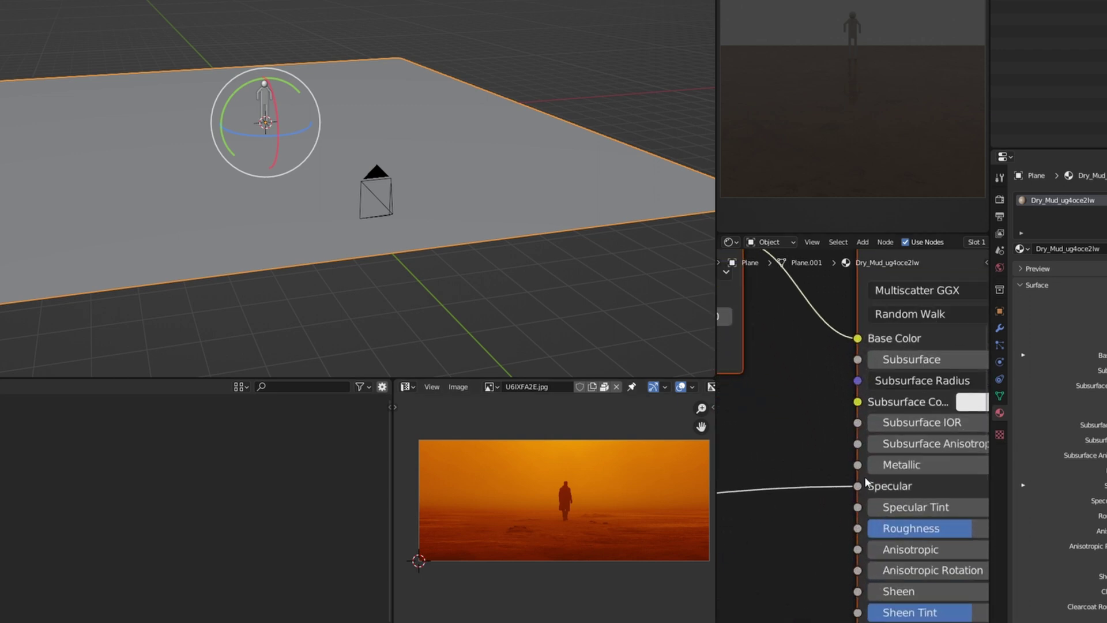
drag(852, 535, 846, 535)
scroll(847, 535, down, 5)
middle_drag(830, 502, 802, 392)
drag(827, 513, 826, 540)
- Set the mud material's Specular to 0.295 and Clearcoat Roughness to 0.612
middle_drag(770, 510, 861, 501)
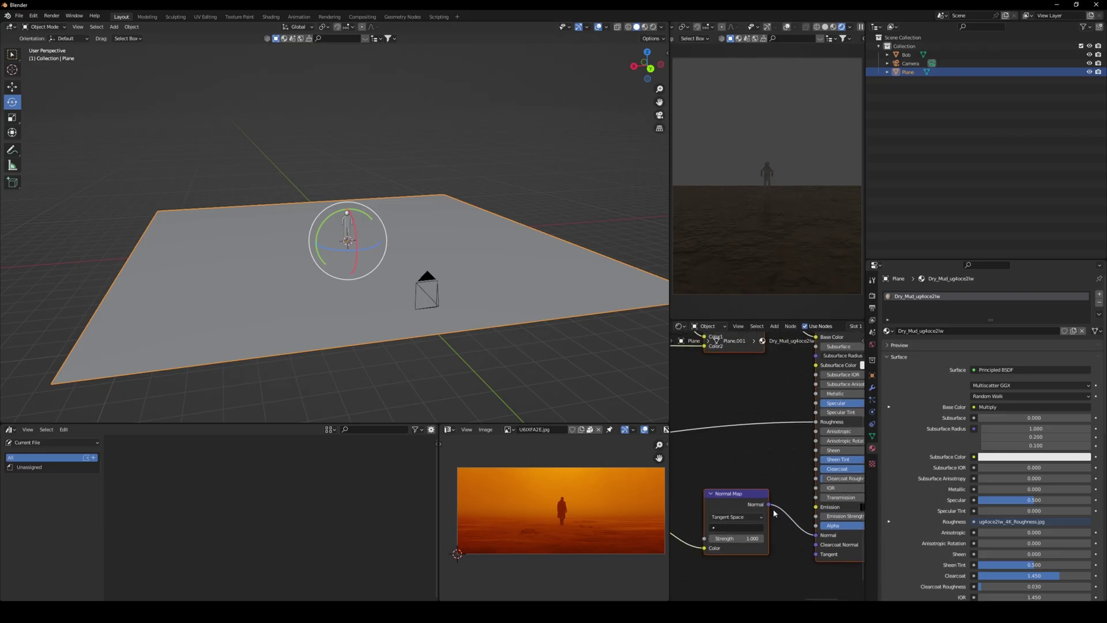
scroll(862, 502, down, 1)
middle_drag(875, 460, 805, 484)
- Add a Sun light, place it high above the ground plane and tilt it so it shines diagonally across the scene
key(shift+a)
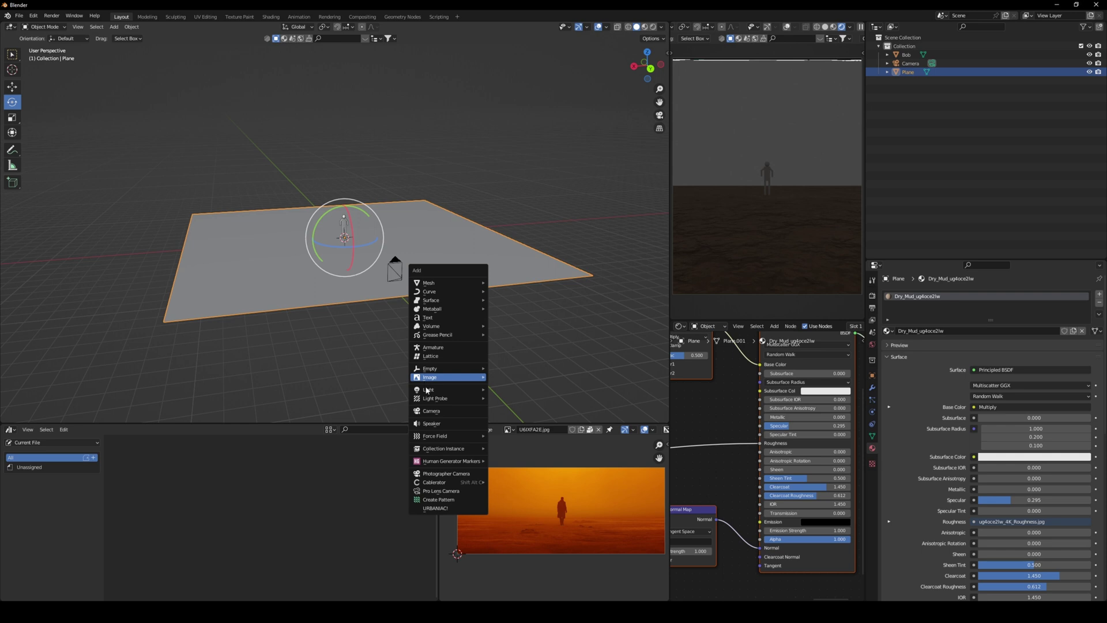
mouse_move(429, 393)
click(503, 400)
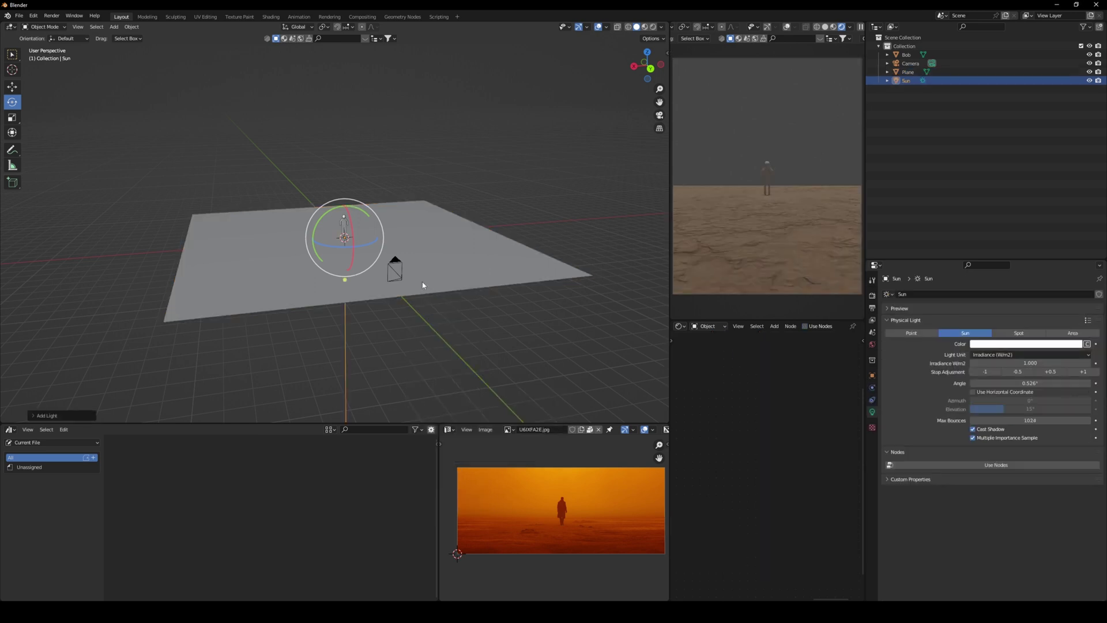
key(g)
click(549, 186)
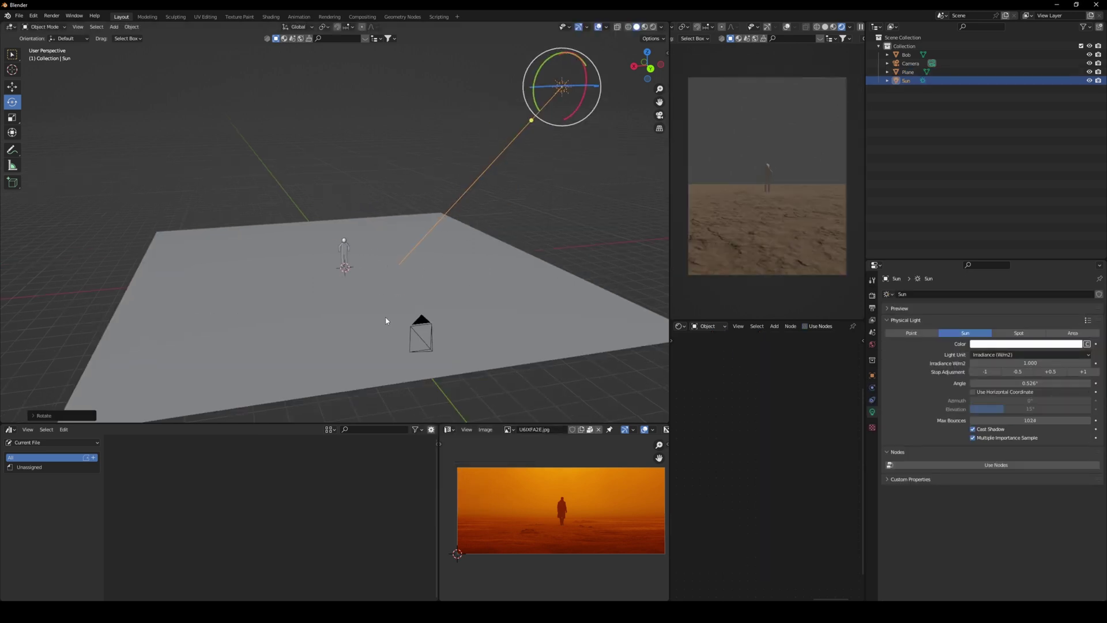
- Scale the ground plane up slightly and move it about 1.94 m along the Y axis, away from the camera
click(402, 330)
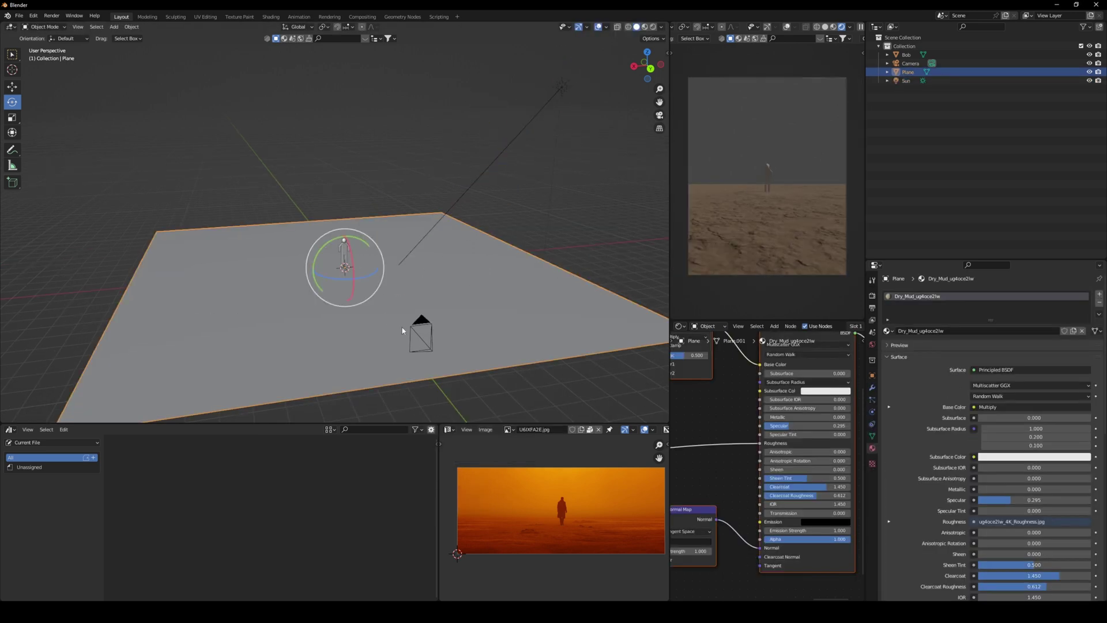
key(s)
click(563, 316)
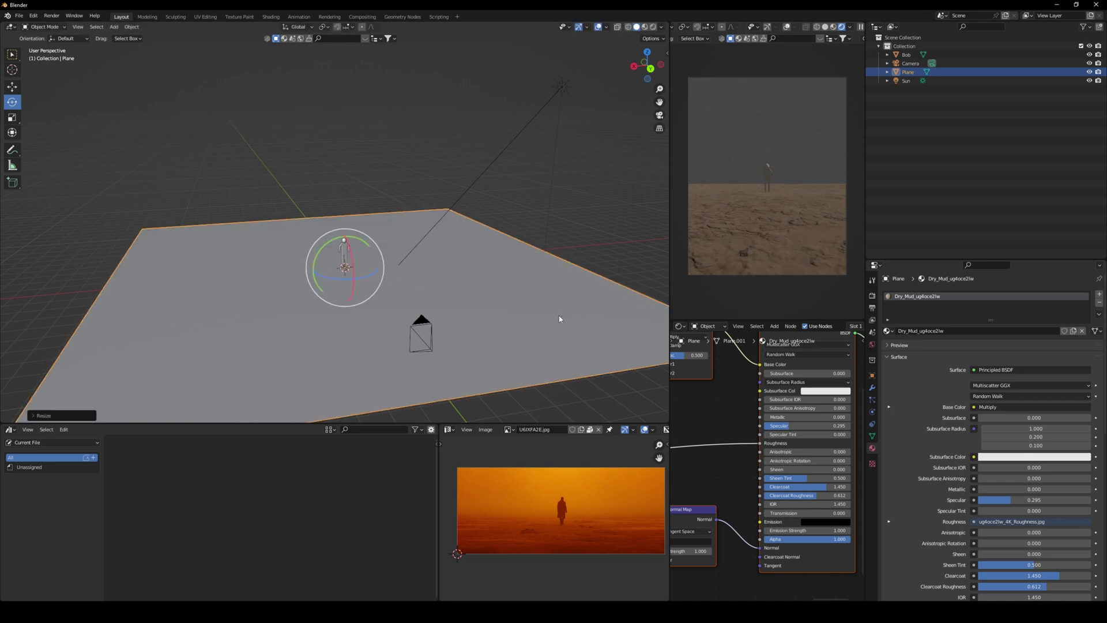
middle_drag(563, 317, 558, 328)
key(g)
key(y)
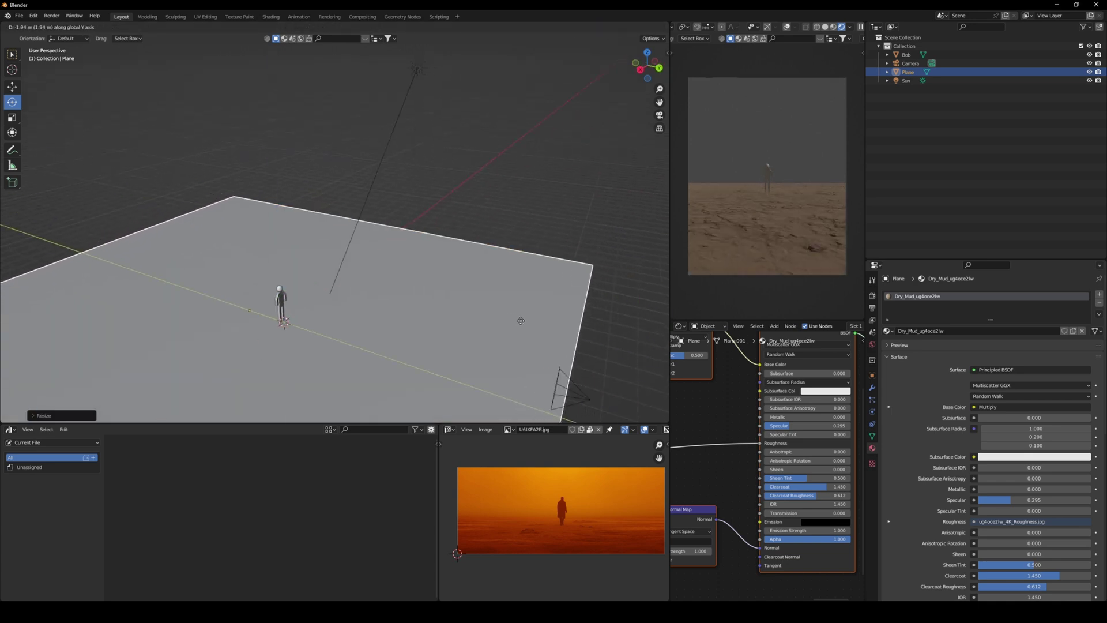
click(521, 321)
- Check the ground in the reference image, switch to Quixel Bridge, and export the Soil Ground surface to Blender
scroll(514, 352, down, 2)
middle_drag(574, 498, 599, 485)
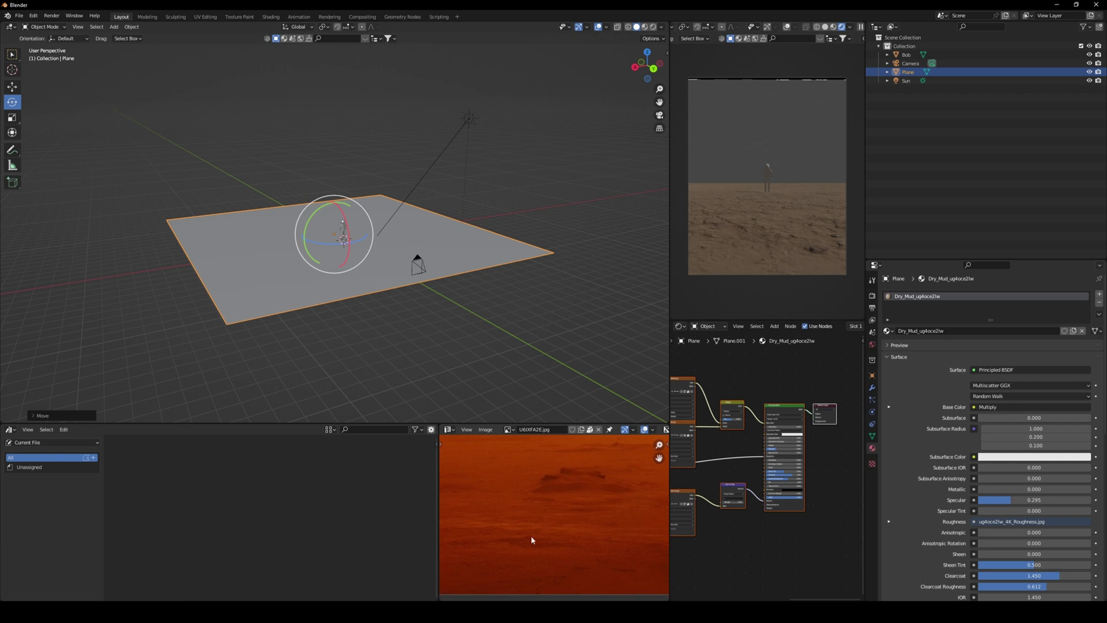
middle_drag(532, 540, 588, 538)
scroll(587, 539, down, 2)
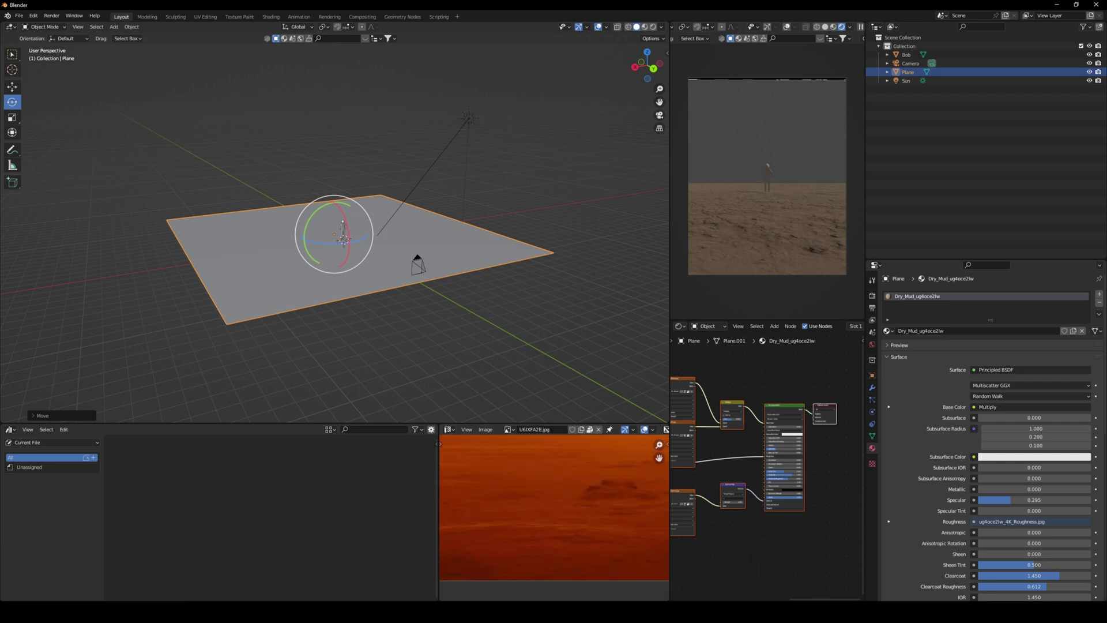
key(alt+Tab)
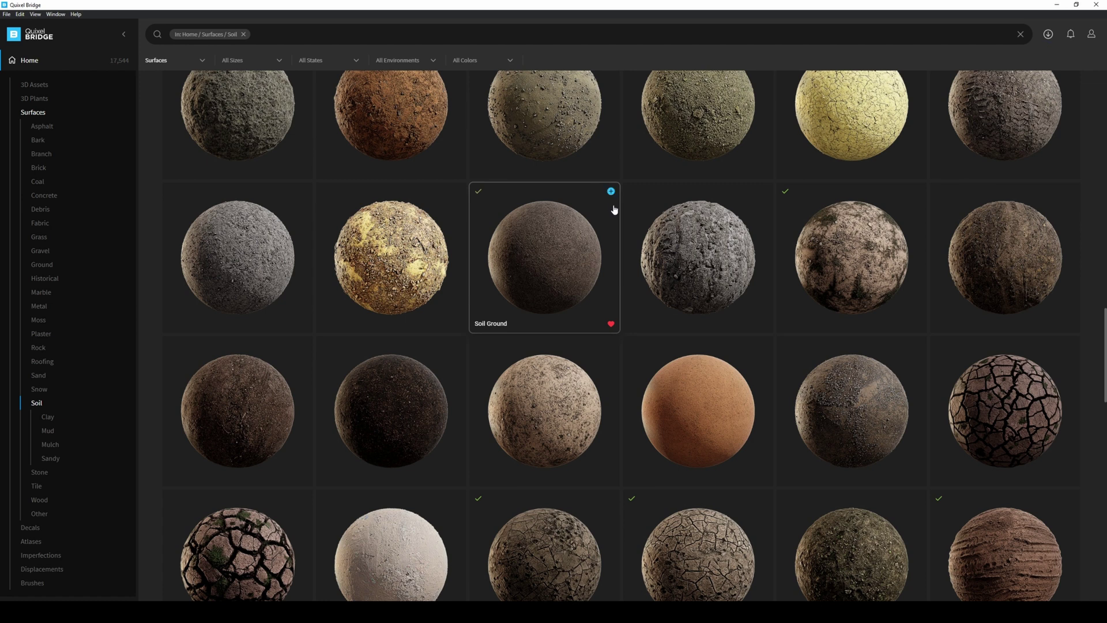
click(611, 191)
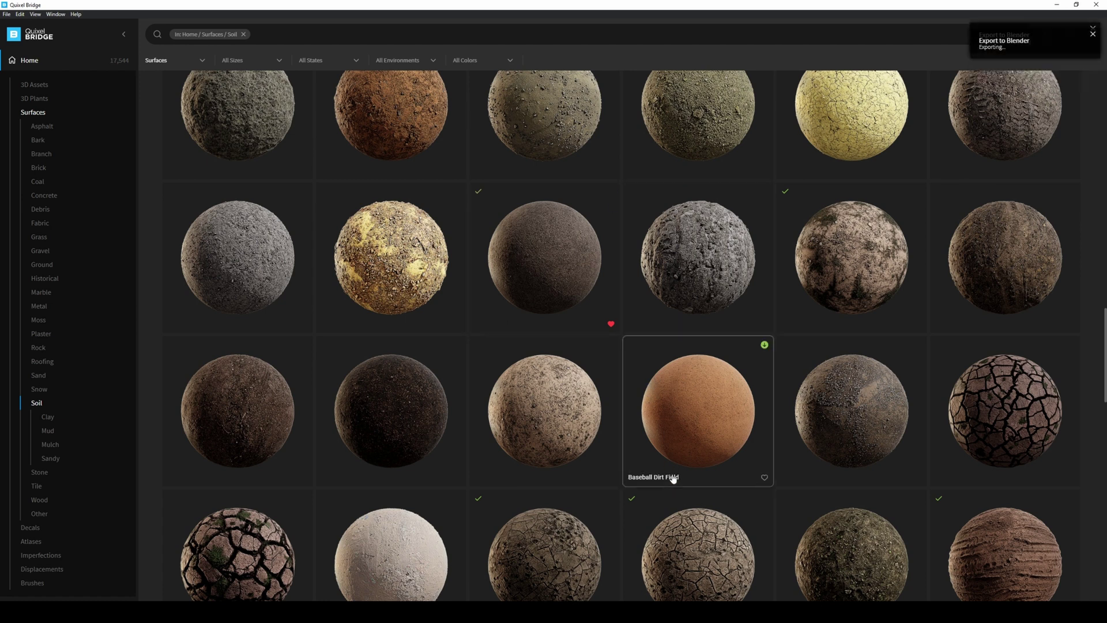
- Back in Blender, rename the plane's mud material to Floor and assign the Soil_Ground_vmgkfiin material instead
key(alt+Tab)
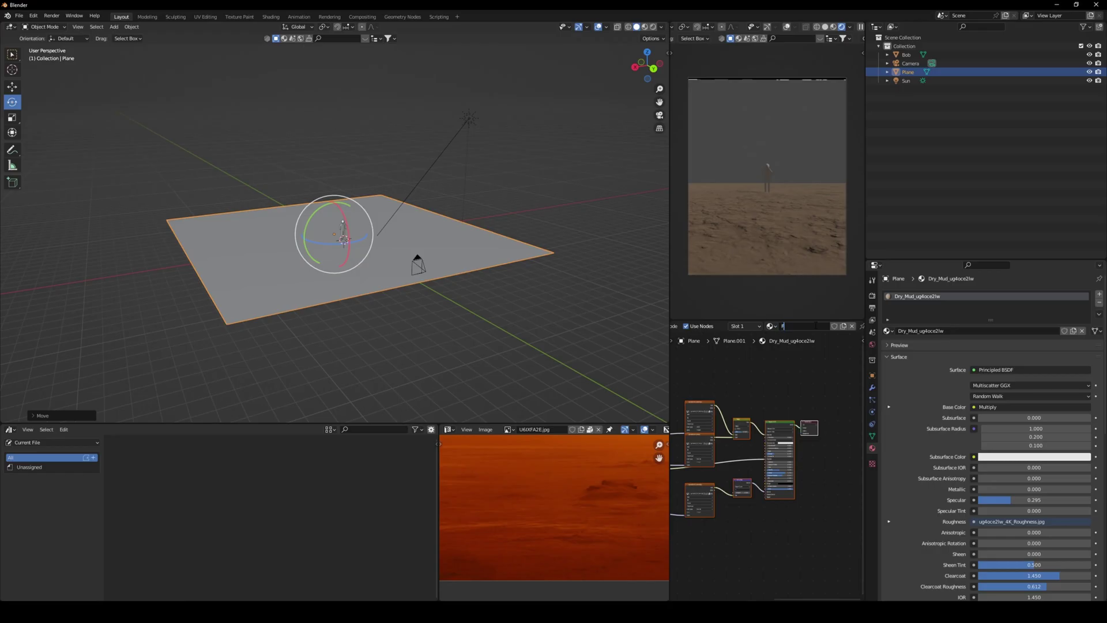
click(770, 325)
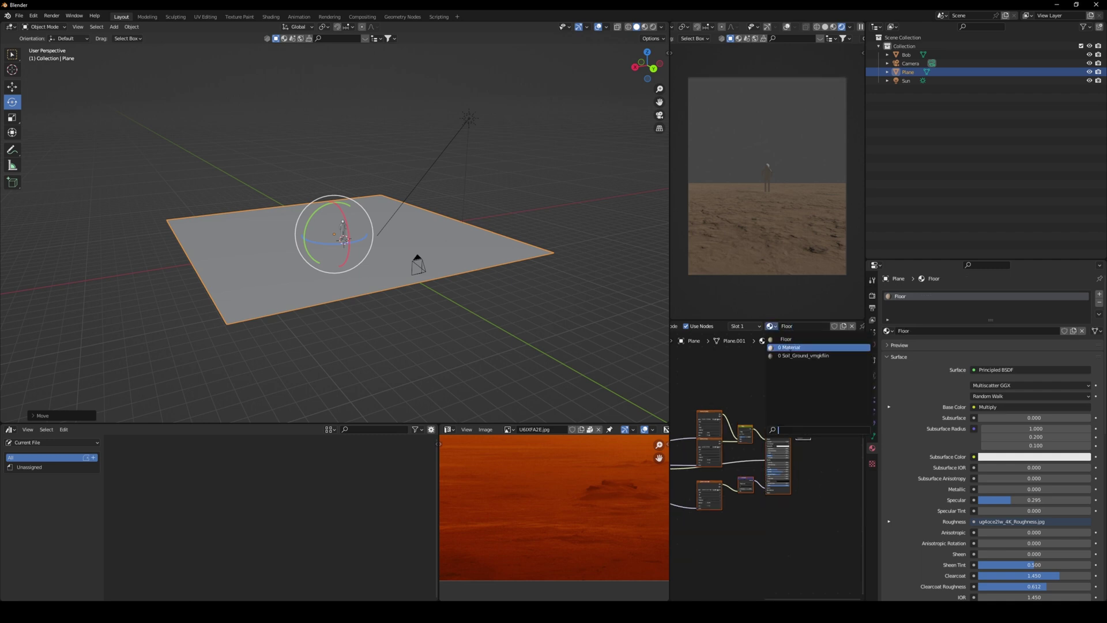
click(804, 355)
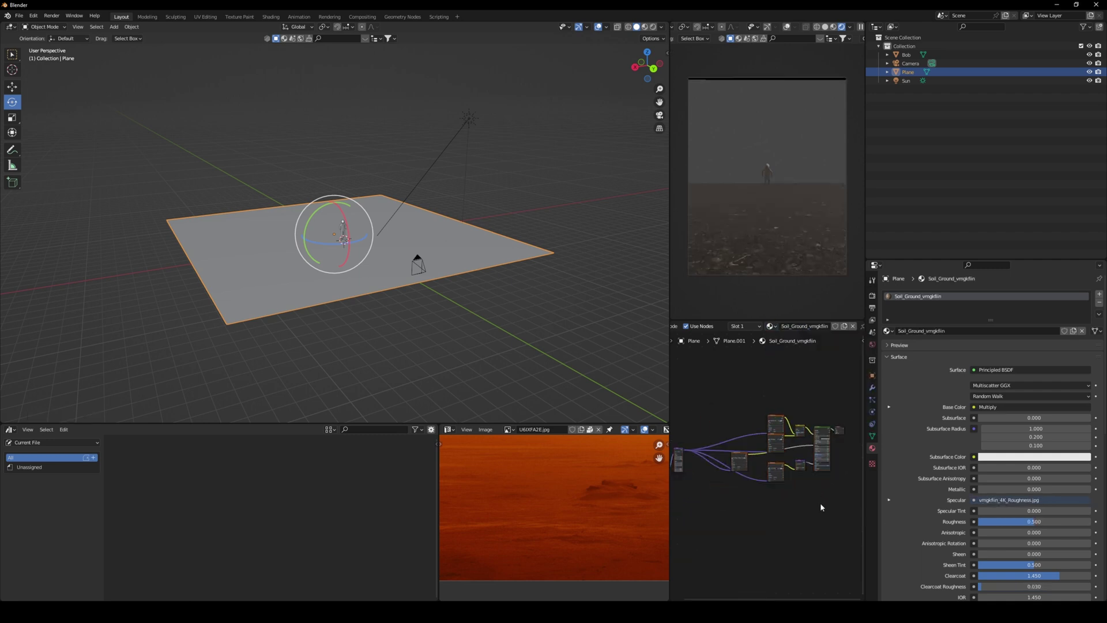
- Select the shader and texture nodes of the Soil_Ground material and switch the plane back to the Floor material
drag(821, 503, 589, 397)
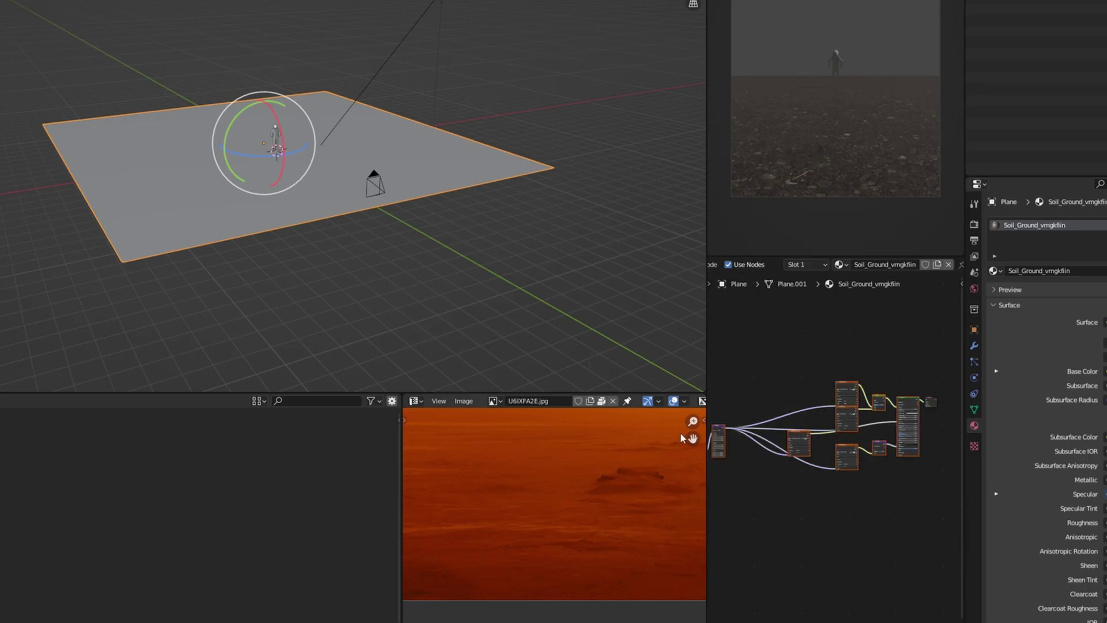
middle_drag(733, 481, 696, 474)
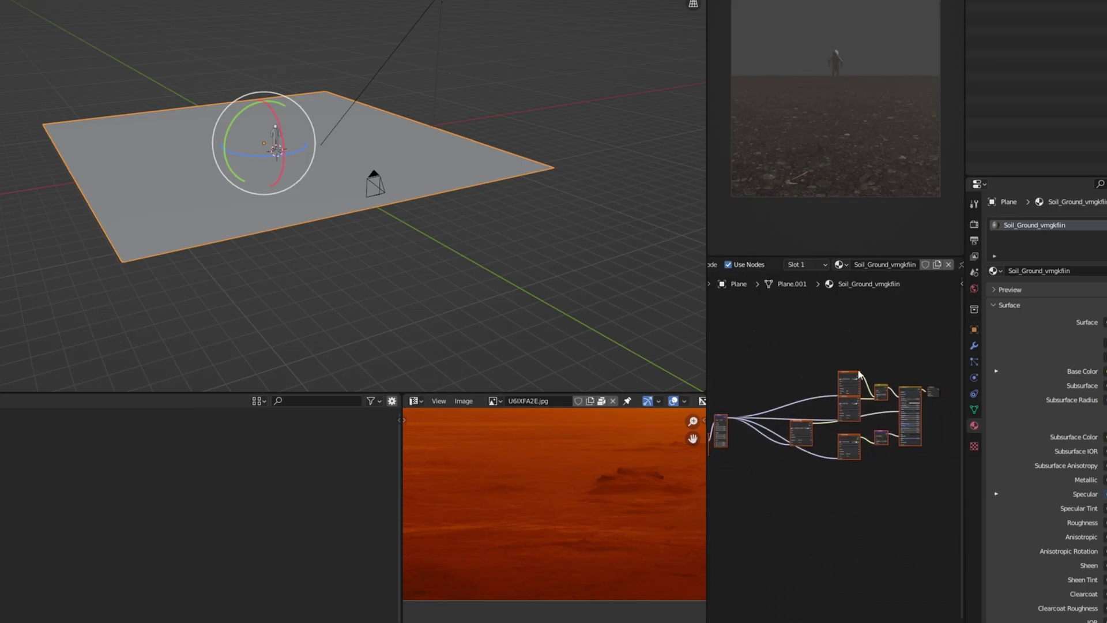
click(839, 264)
click(854, 282)
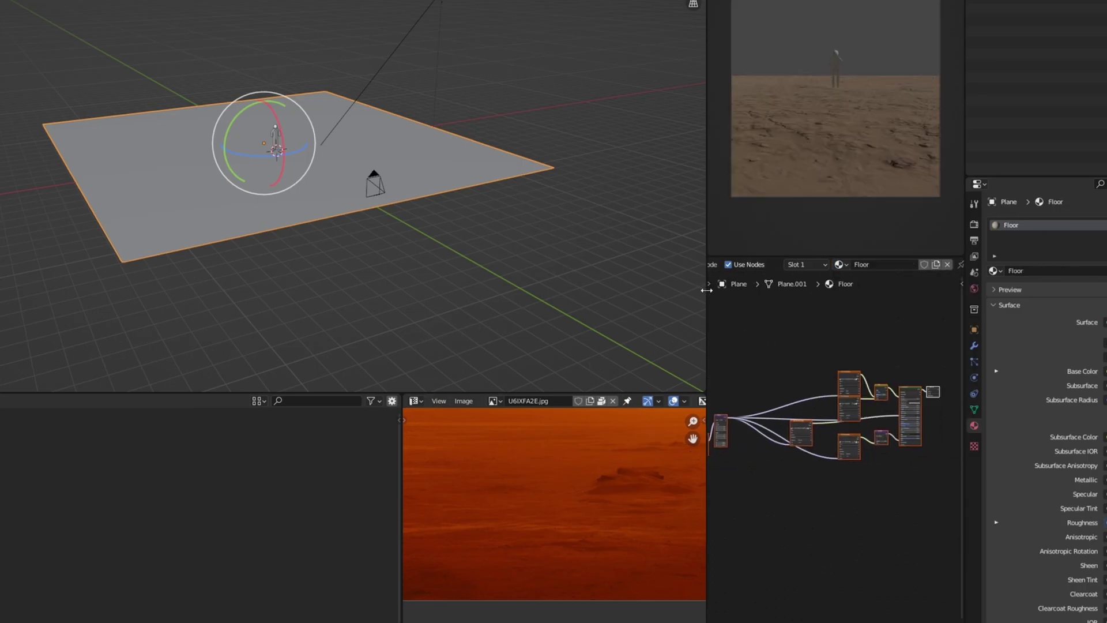
- Enlarge the node editor and reference image areas, and place the copied Soil_Ground nodes below the Floor material's existing nodes
drag(706, 290, 619, 290)
scroll(482, 512, down, 2)
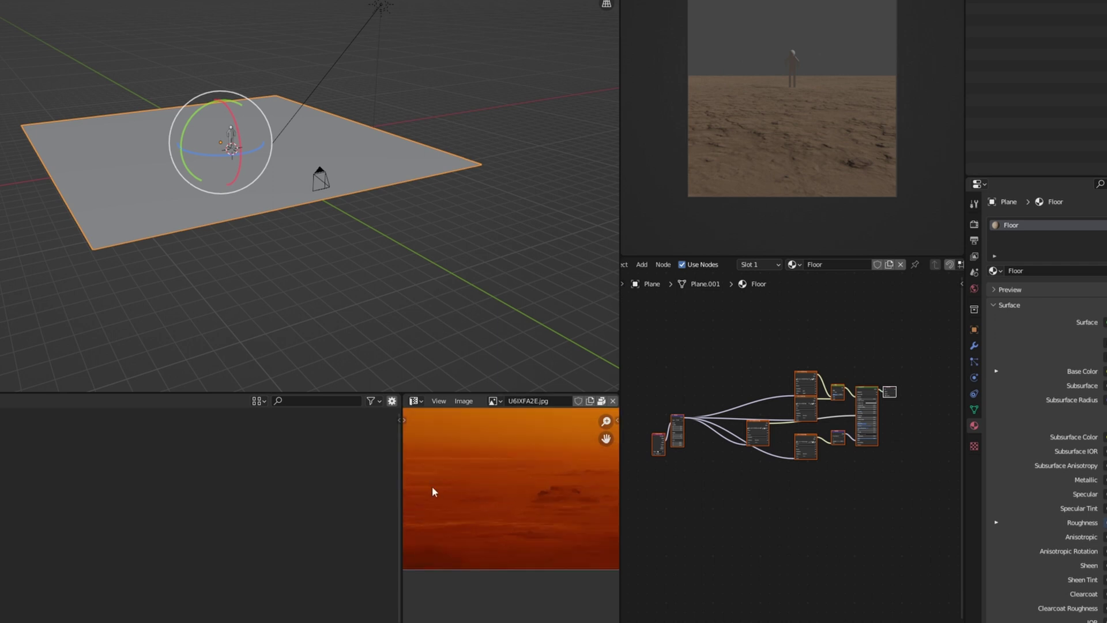
drag(403, 485, 200, 482)
scroll(392, 519, down, 2)
key(shift+d)
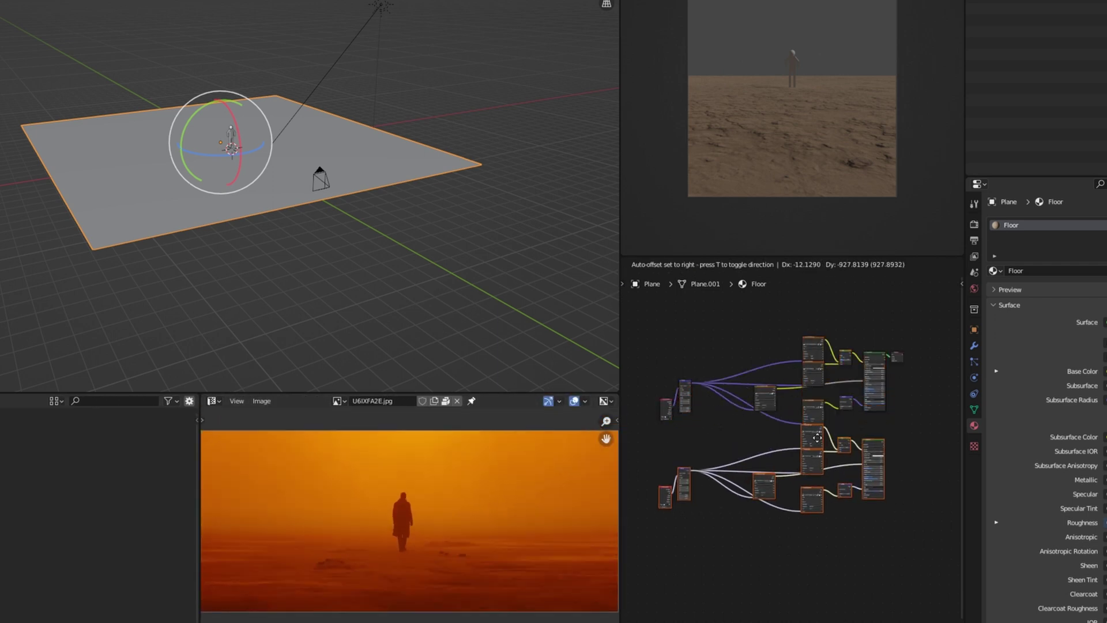
click(818, 435)
- Move the Material Output node clear of the shaders and add a Mix Shader node between the two node groups
scroll(819, 433, up, 4)
middle_drag(883, 414, 725, 481)
scroll(795, 444, up, 4)
scroll(749, 448, up, 5)
drag(828, 368, 907, 453)
key(g)
key(shift+a)
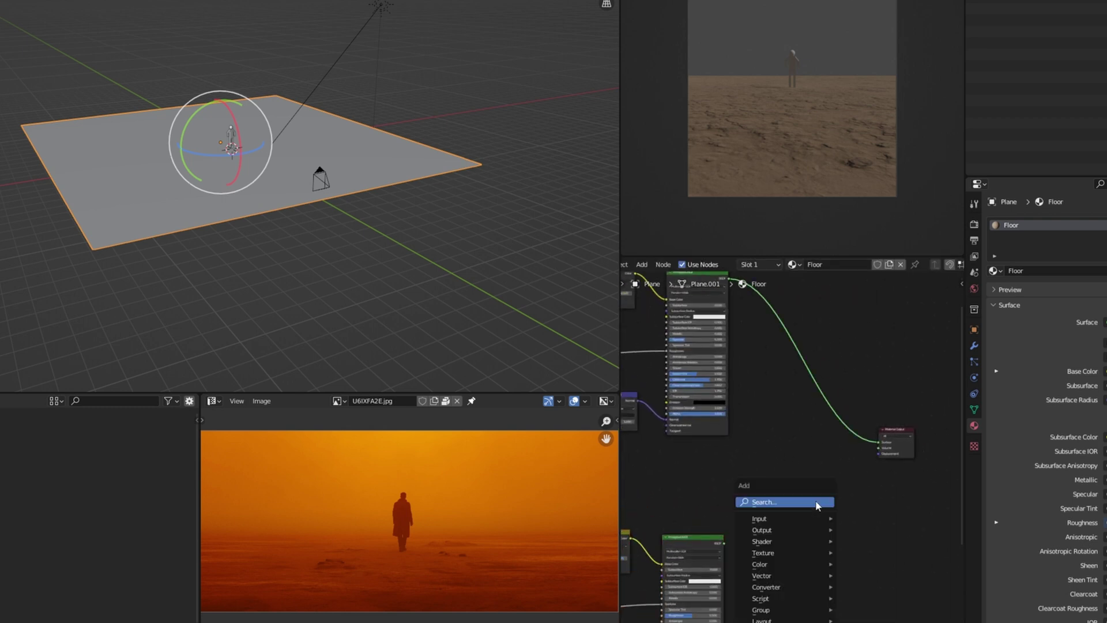
text(mix)
click(851, 531)
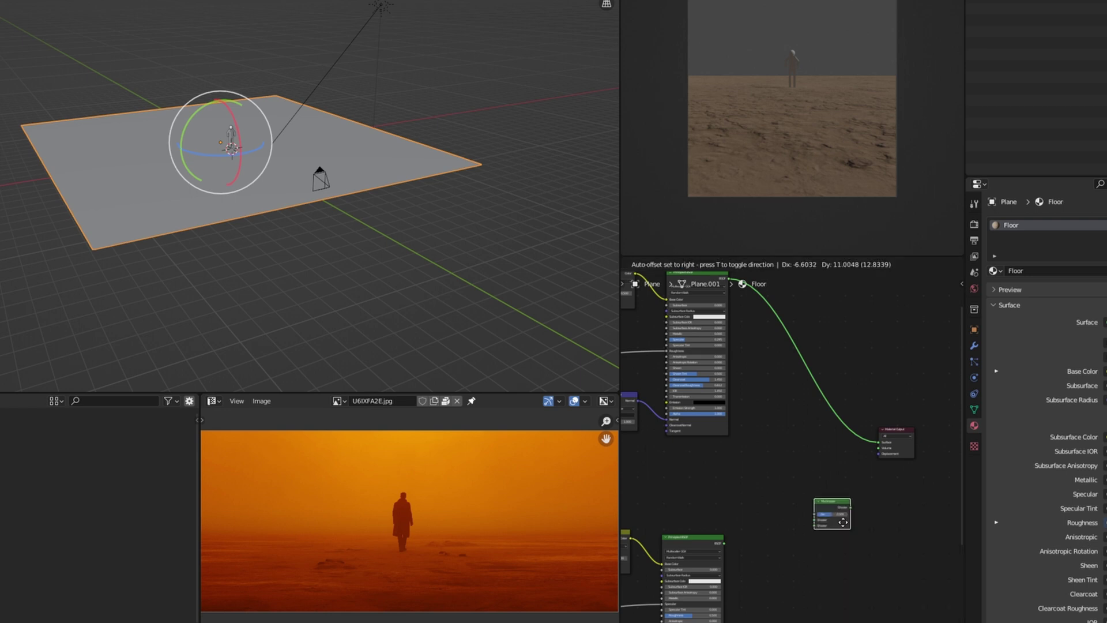
click(825, 489)
- Connect both Principled BSDF shaders to the Mix Shader and link its output to the Material Output's Surface
drag(880, 445, 792, 484)
middle_drag(800, 479, 801, 600)
scroll(786, 587, up, 5)
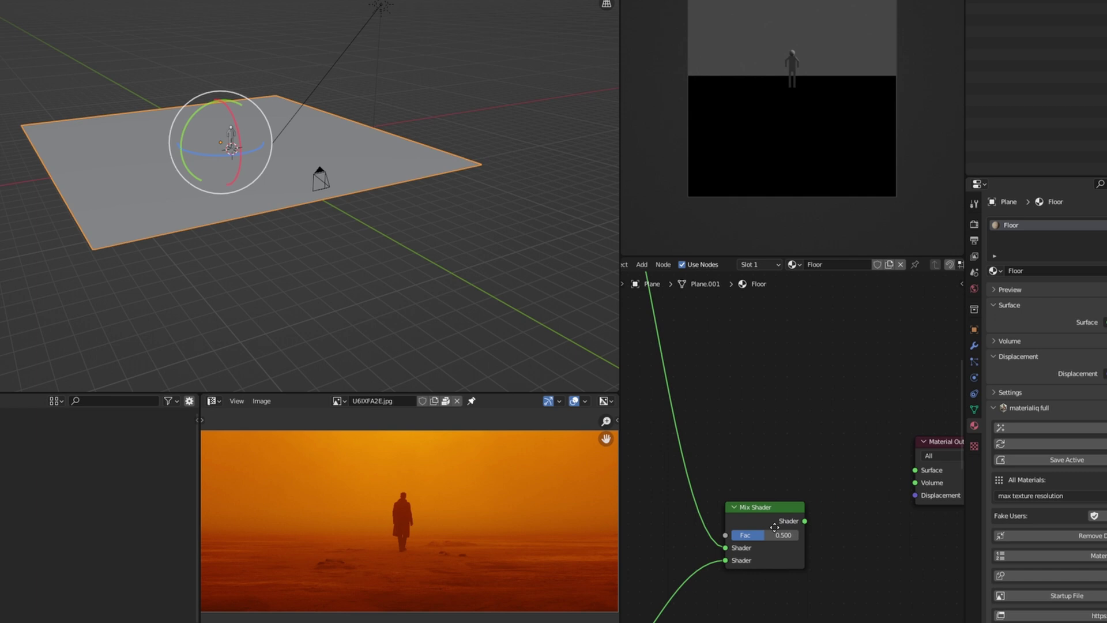
drag(804, 499, 914, 448)
middle_drag(756, 458, 767, 436)
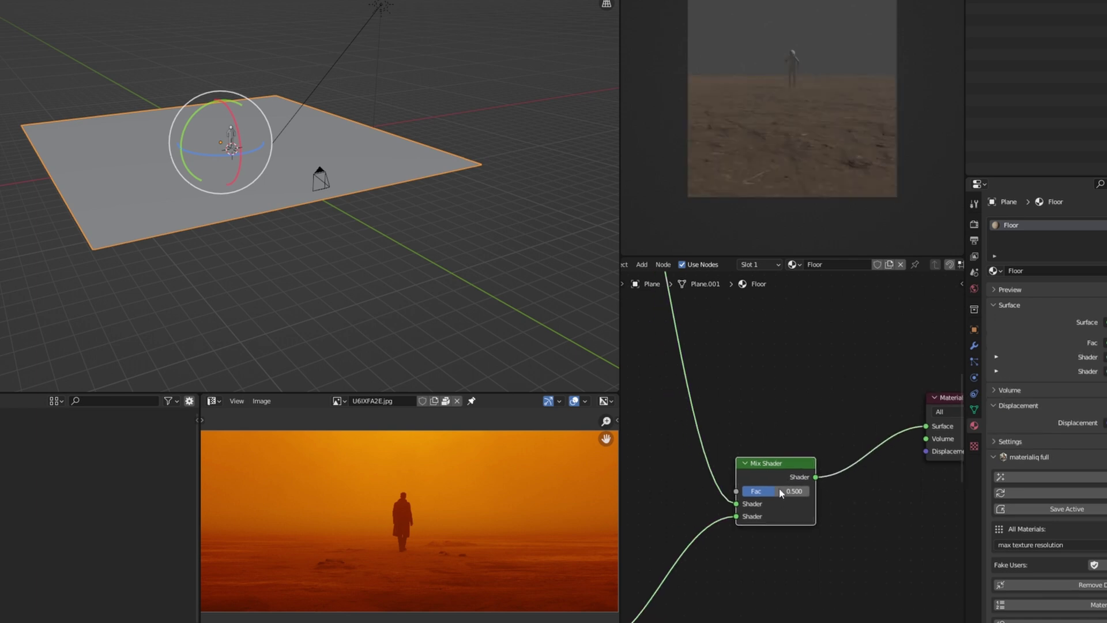
- Try a Mix Shader factor of about 0.467 to judge the blend of the two soils
mouse_move(780, 492)
mouse_down()
mouse_move(767, 492)
mouse_move(814, 492)
mouse_move(771, 491)
mouse_up()
scroll(784, 496, down, 5)
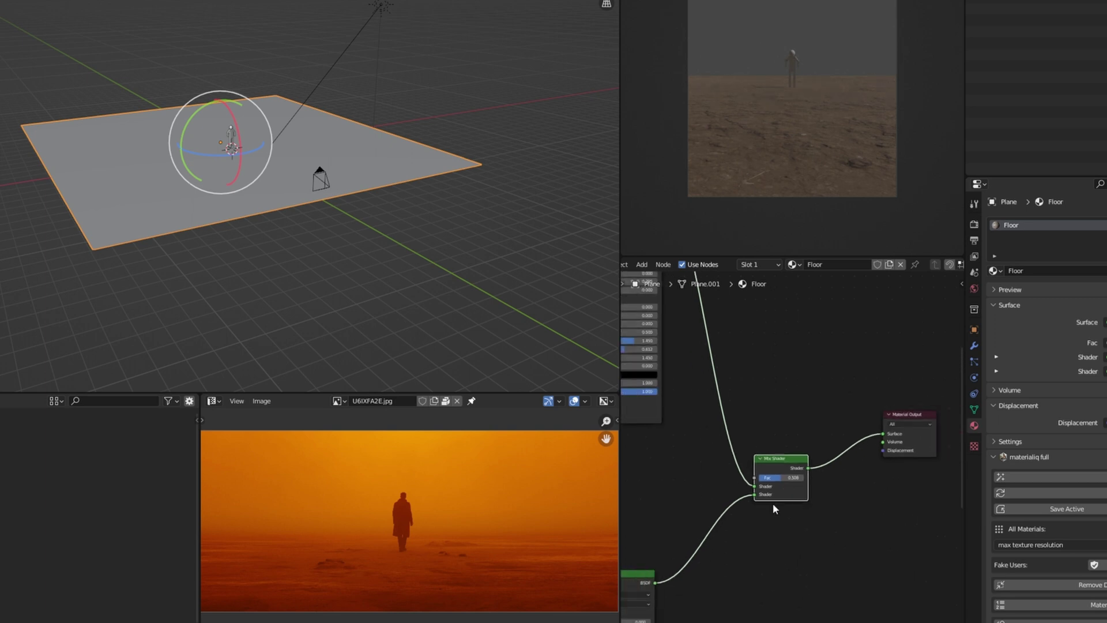
scroll(744, 516, up, 5)
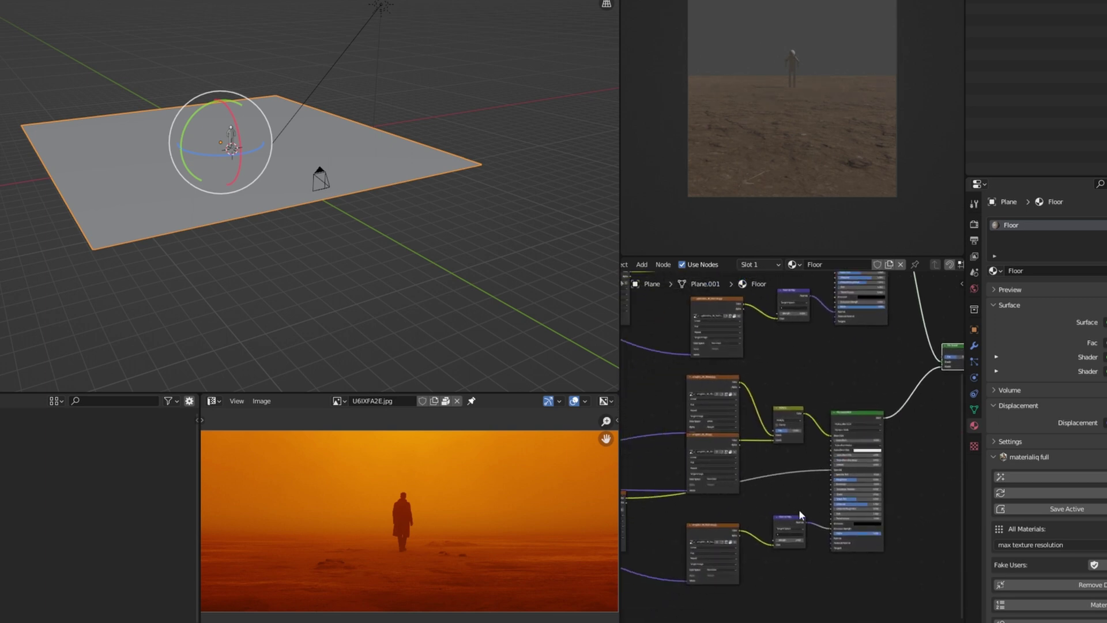
- Add a ColorRamp node beside the Mix Shader and connect its Color output to the mix factor
middle_drag(756, 533, 730, 461)
drag(756, 518, 756, 539)
scroll(779, 447, down, 3)
middle_drag(752, 434, 668, 288)
scroll(808, 447, up, 3)
key(shift+a)
click(816, 454)
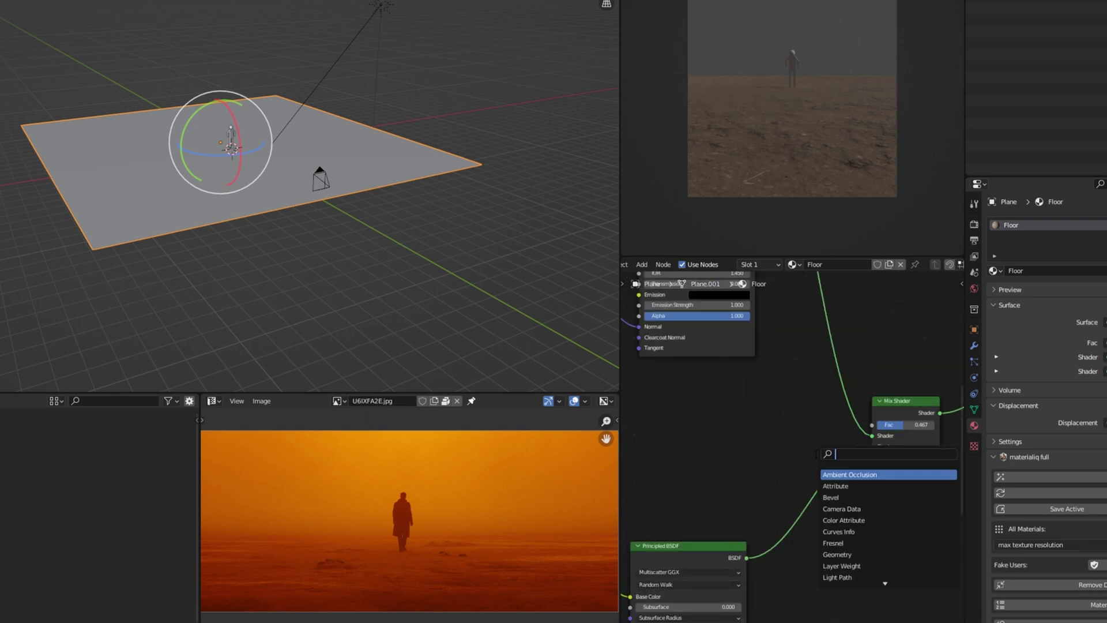
text(color ramp)
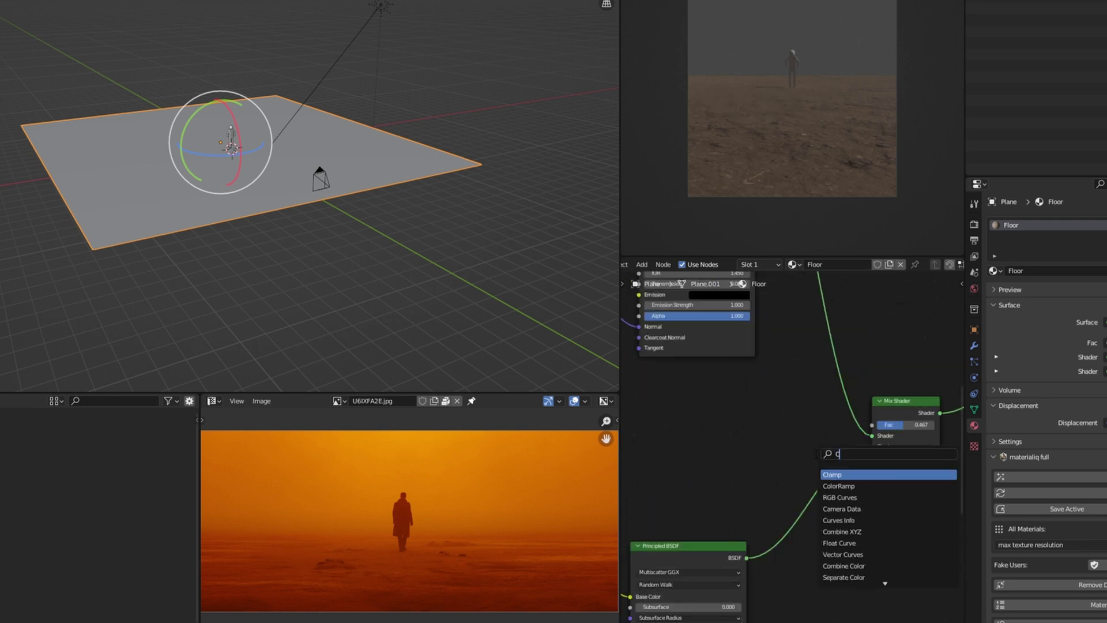
key(Return)
click(675, 392)
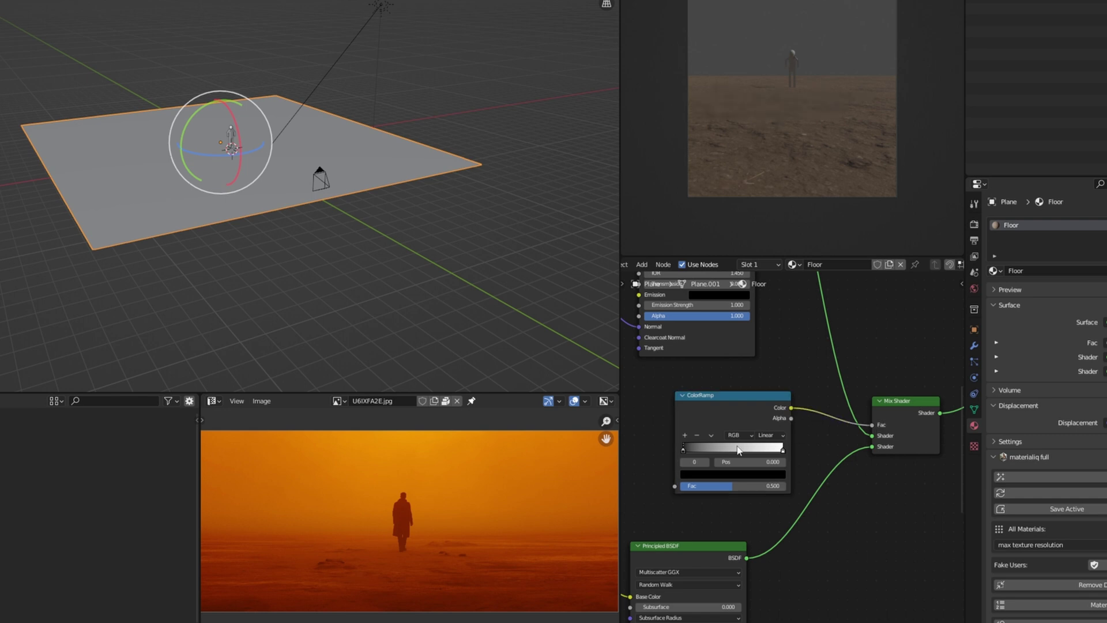
- Drive the ColorRamp with a Noise Texture (scale 6, detail 3.5, roughness 0.608) and tighten the ramp, with the black stop at 0.427
middle_drag(738, 449, 820, 433)
key(shift+a)
click(700, 438)
text(Noise)
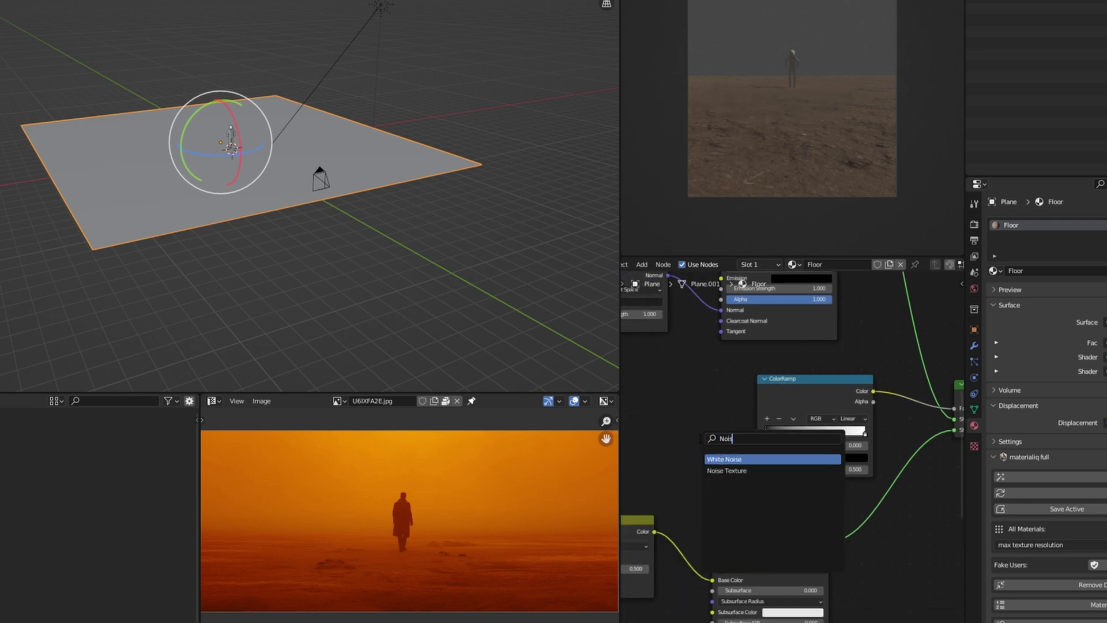
key(Return)
click(718, 394)
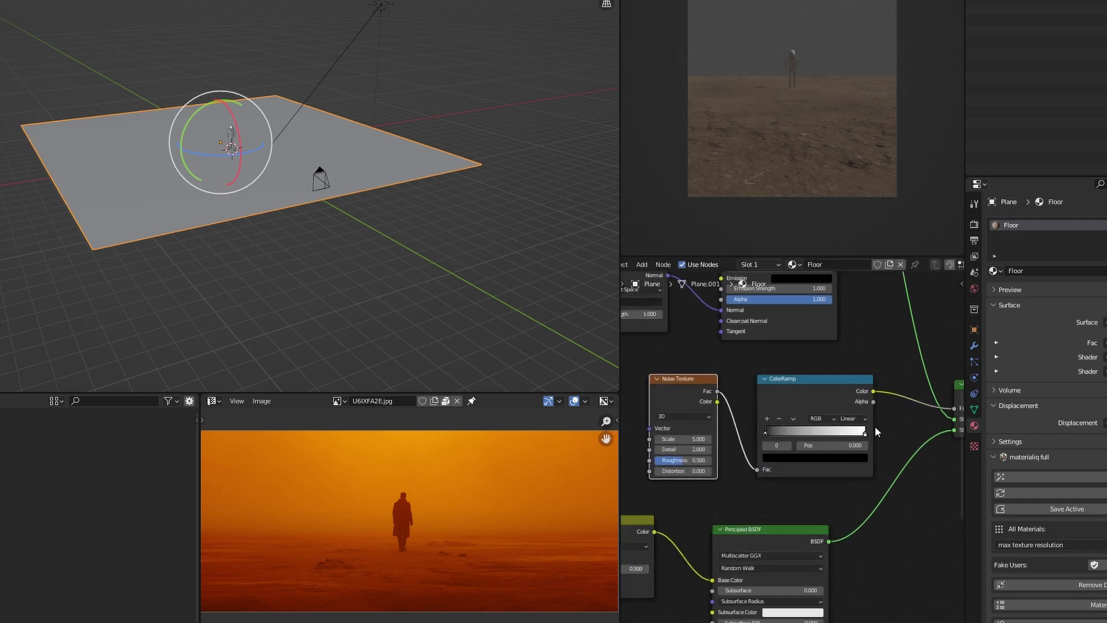
mouse_move(784, 434)
mouse_down()
mouse_move(845, 437)
mouse_move(768, 437)
mouse_up()
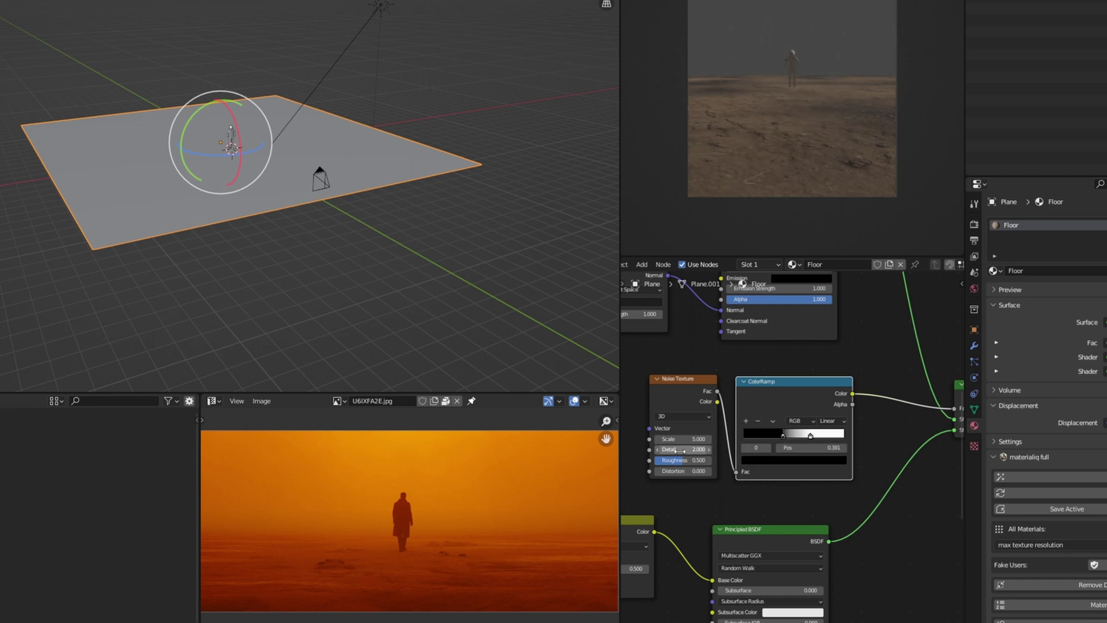
drag(676, 439, 693, 439)
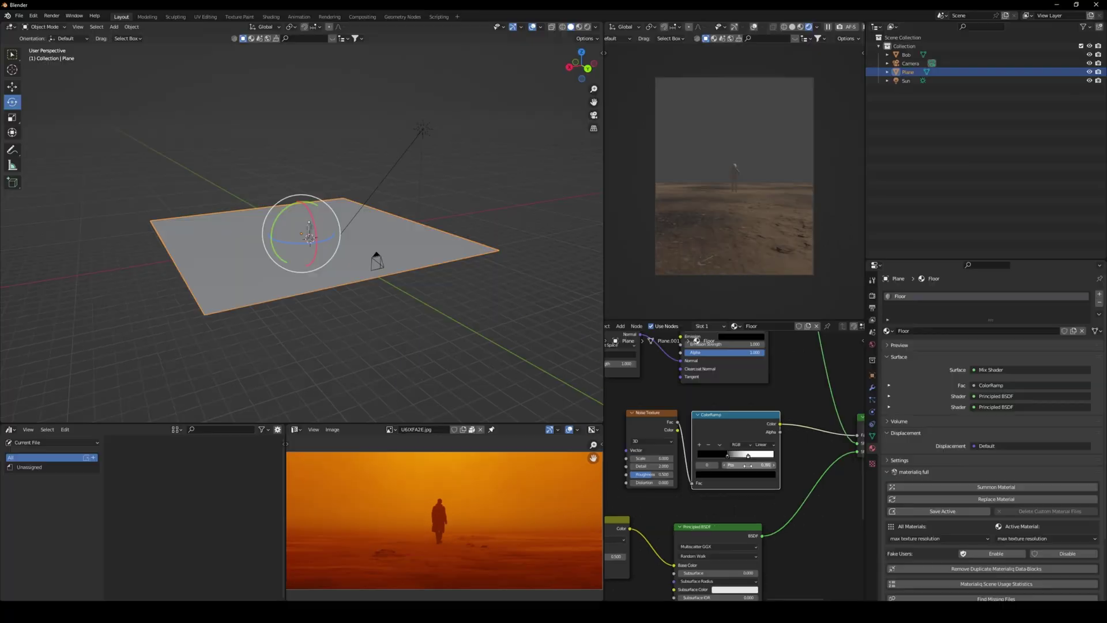
- Add an Array modifier to the ground plane with a count of 5
click(873, 375)
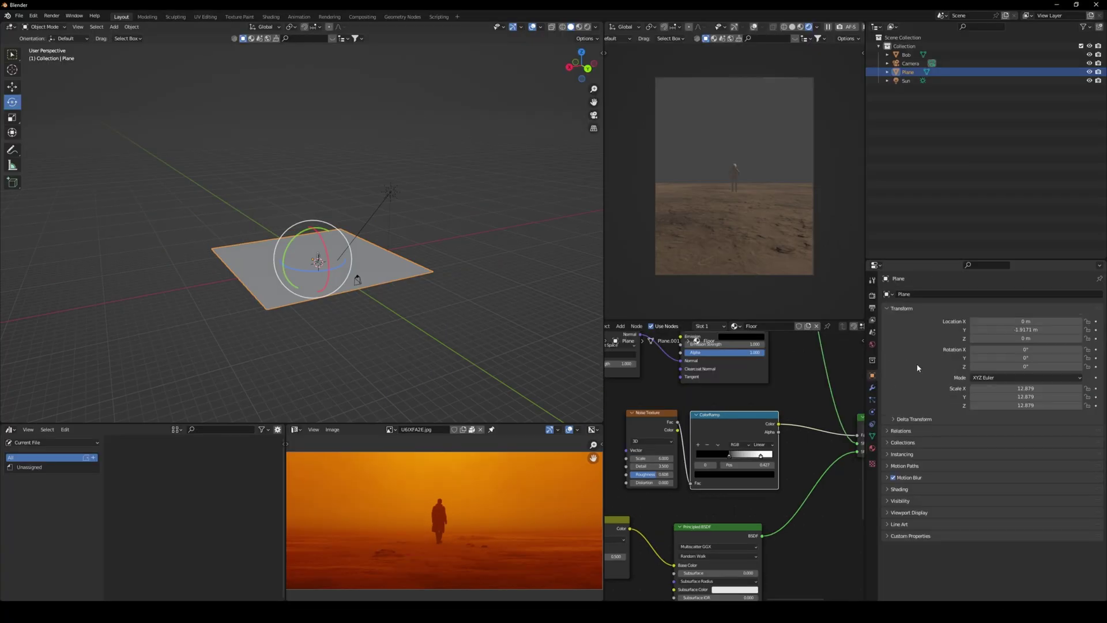
click(873, 390)
click(979, 296)
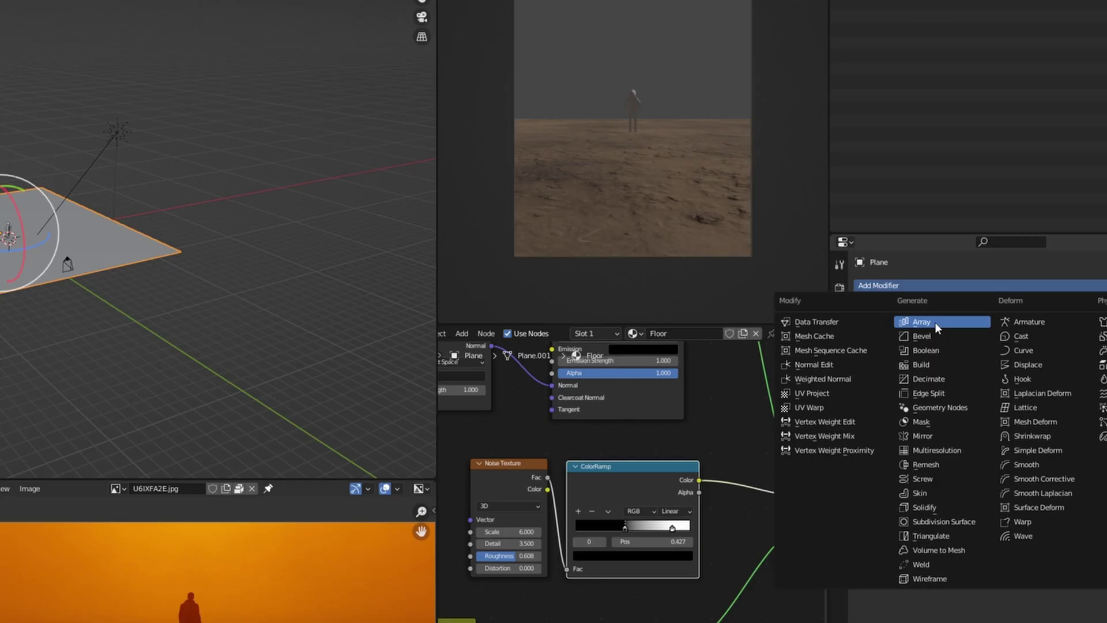
click(938, 323)
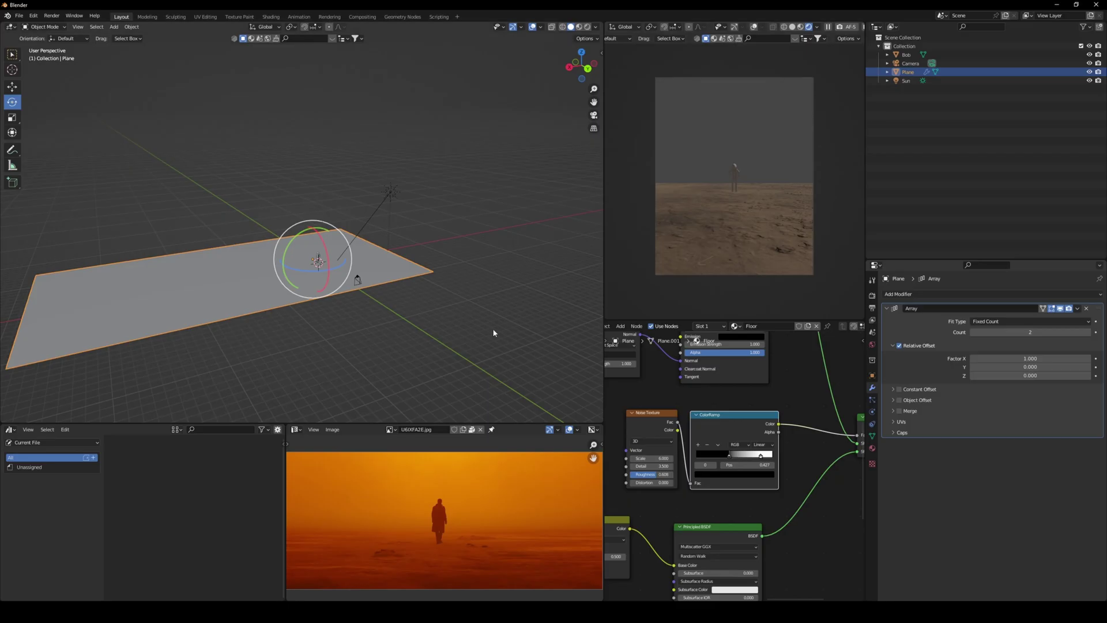
drag(984, 331, 1007, 332)
- Slide the arrayed ground strip about -66 m along the X axis and fine-tune it so the strip is centred on the camera
scroll(300, 293, down, 4)
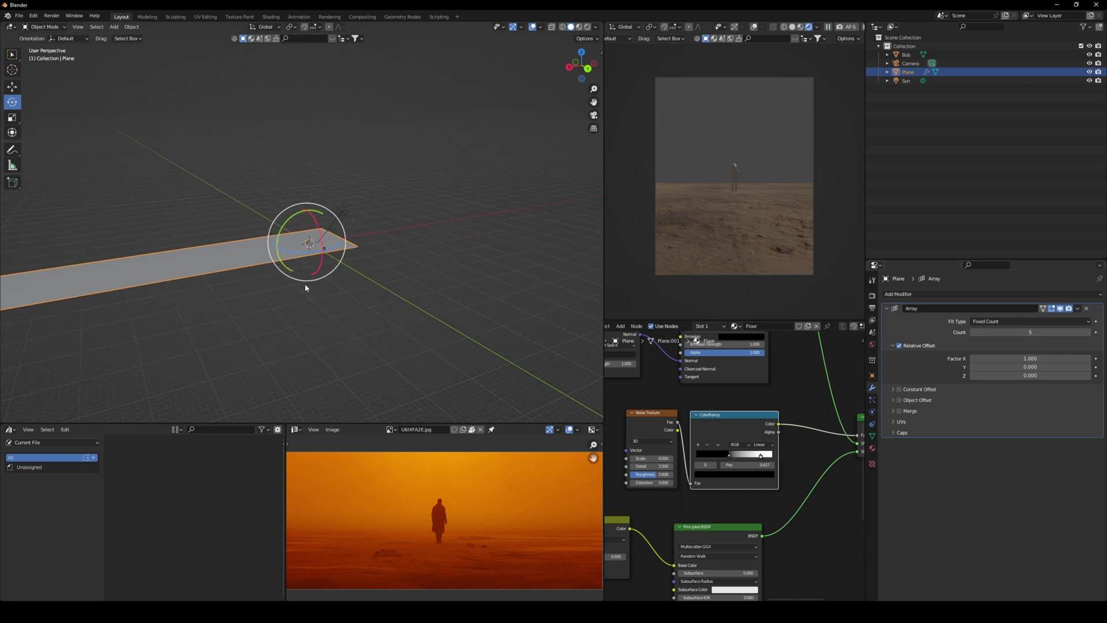
shift+middle_drag(309, 294, 321, 339)
key(g)
key(x)
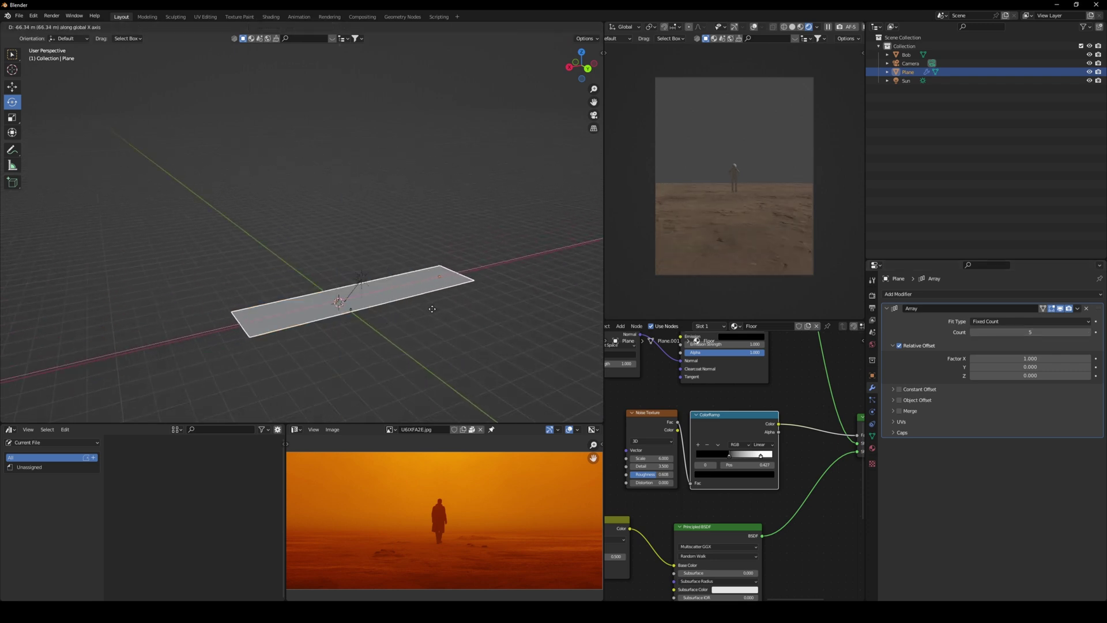
click(431, 309)
scroll(370, 329, up, 2)
shift+middle_drag(371, 336, 367, 327)
key(g)
key(x)
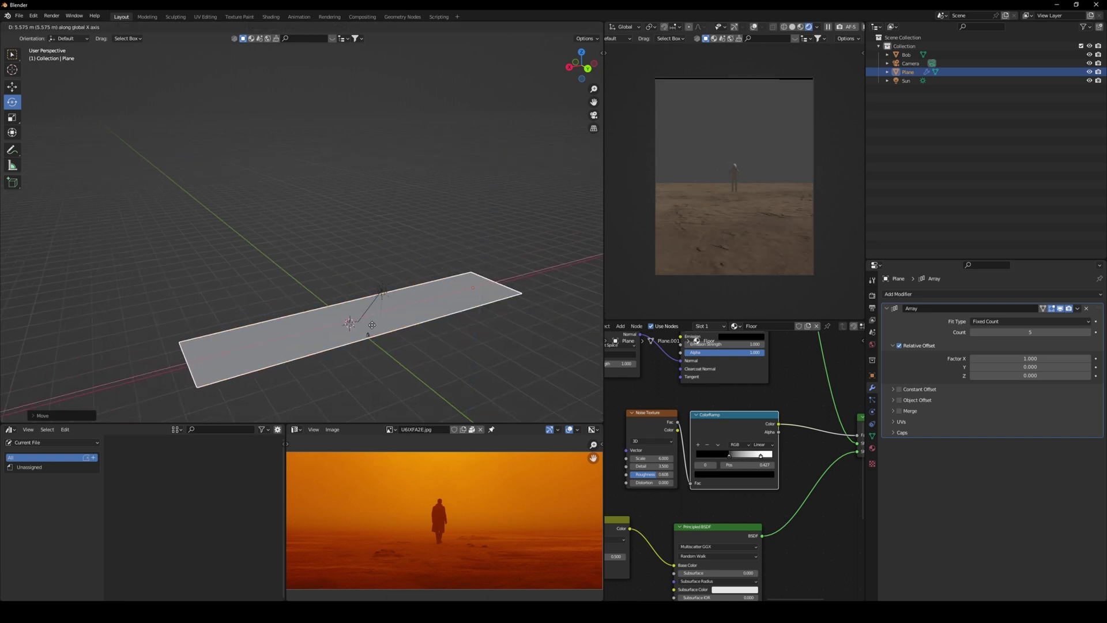
click(380, 328)
scroll(442, 362, up, 2)
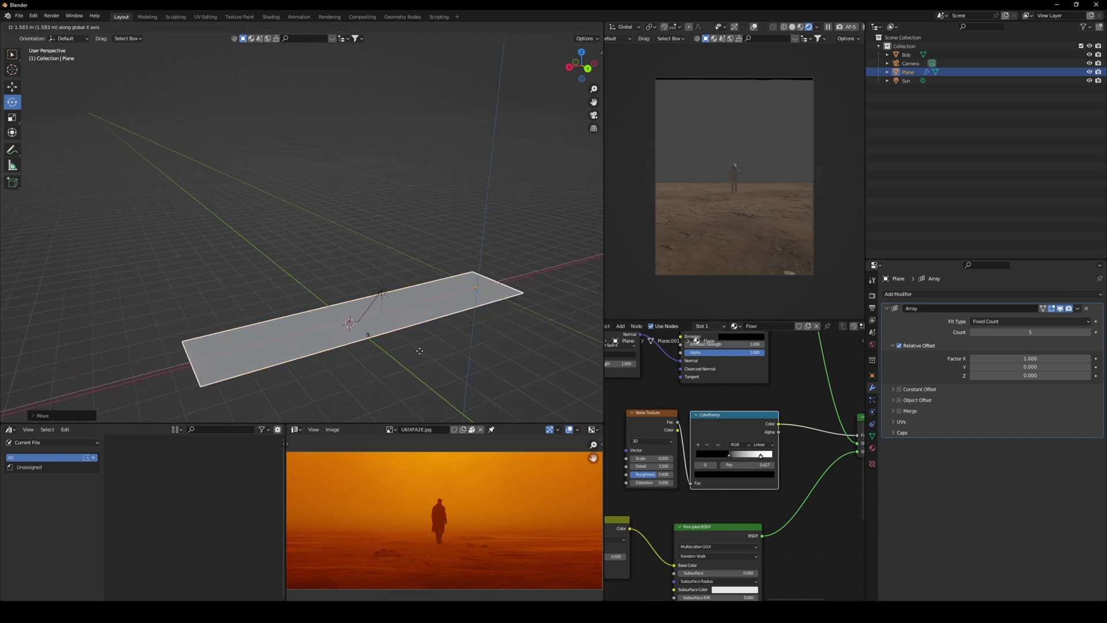
- Add a second Array modifier to the plane with relative offset factors of X 0 and Y -1
click(922, 294)
click(932, 319)
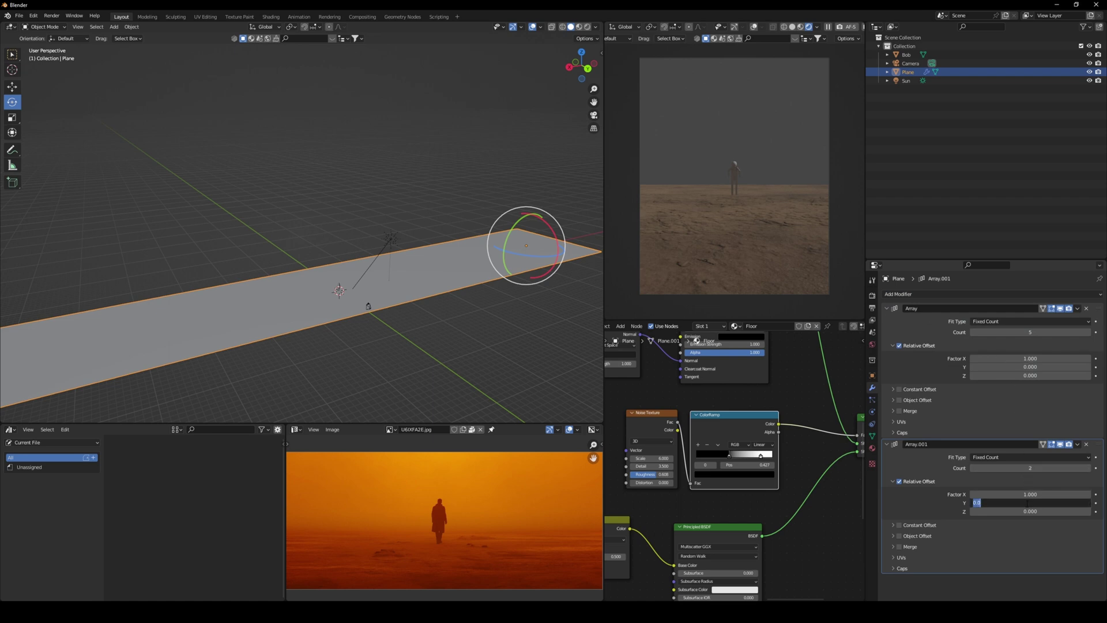
text(1)
key(Return)
key(minus)
click(1028, 495)
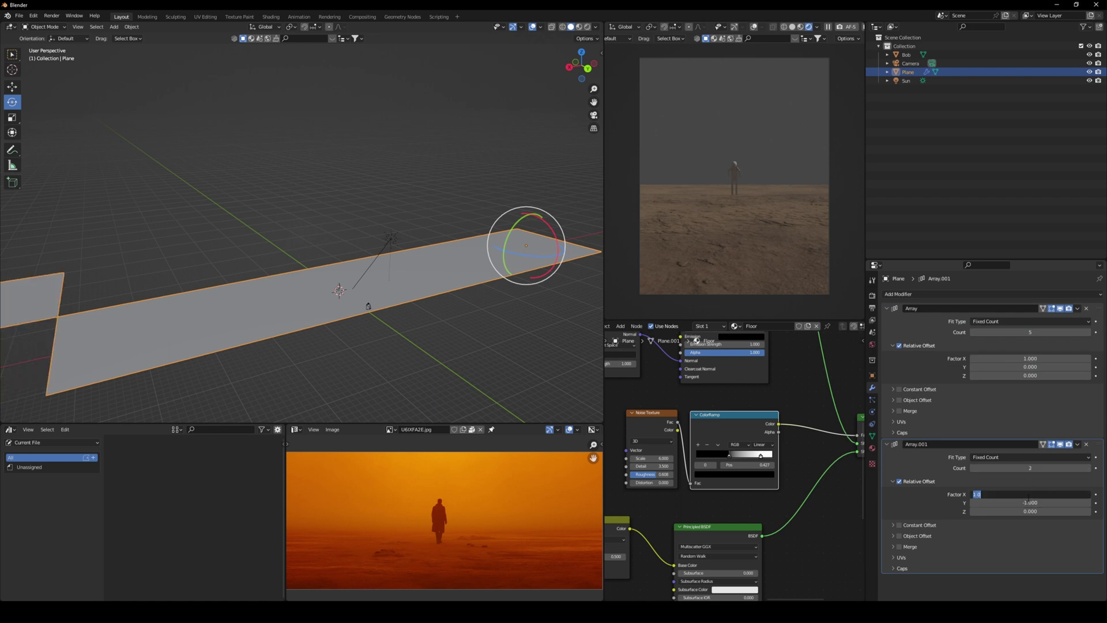
text(0)
key(Return)
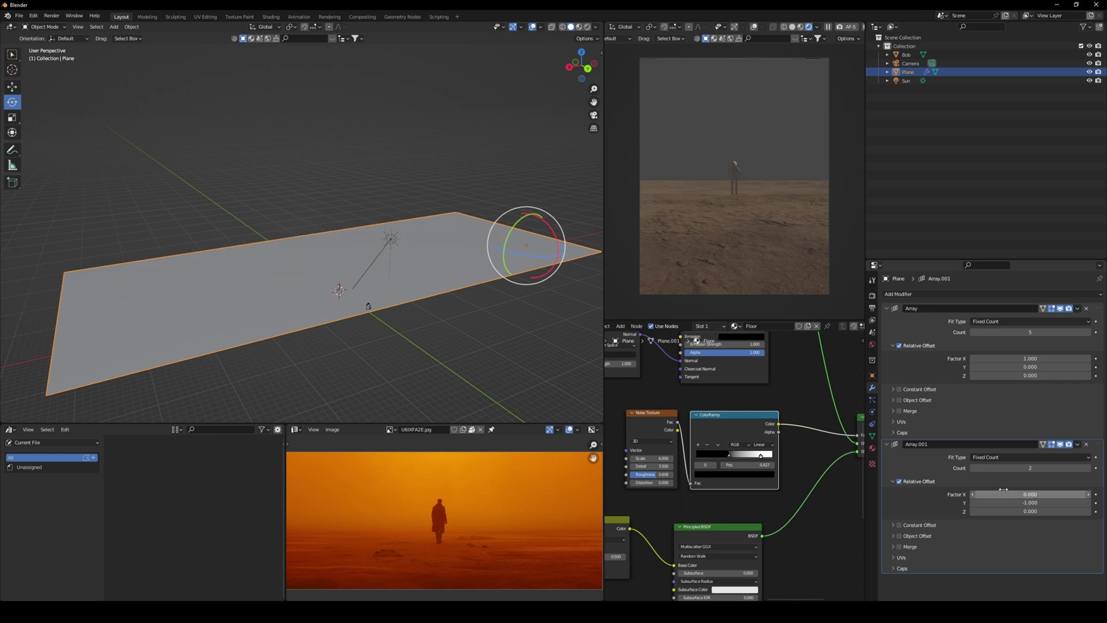
- Set the second Array's count to 27 and collapse both Array modifiers
drag(1030, 468, 1104, 467)
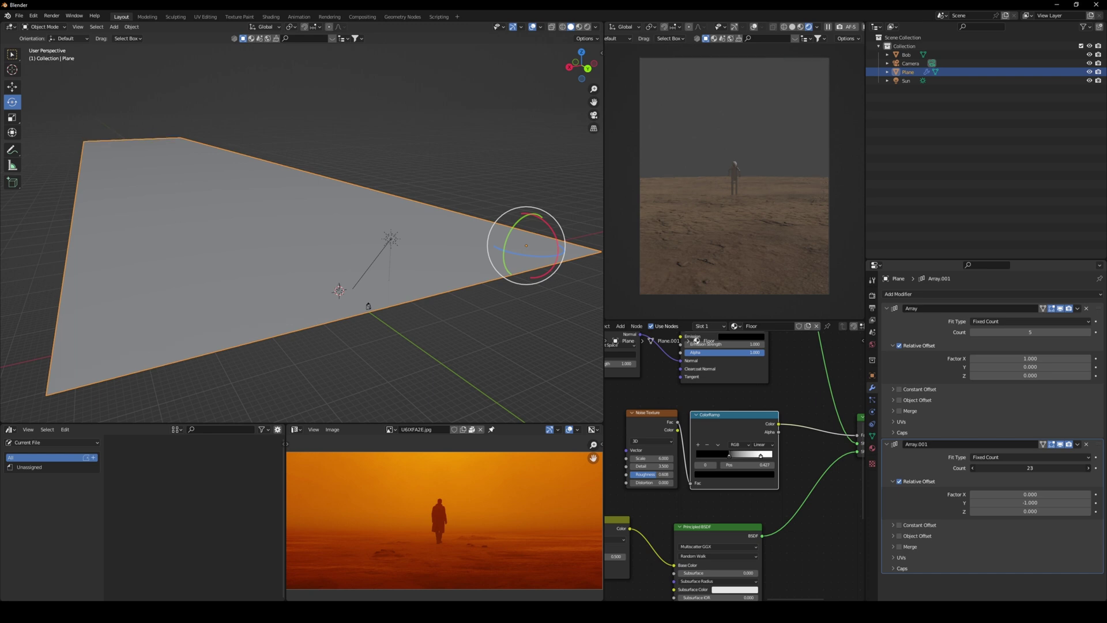
mouse_move(1030, 468)
mouse_down()
mouse_move(1055, 468)
mouse_move(1029, 467)
mouse_up()
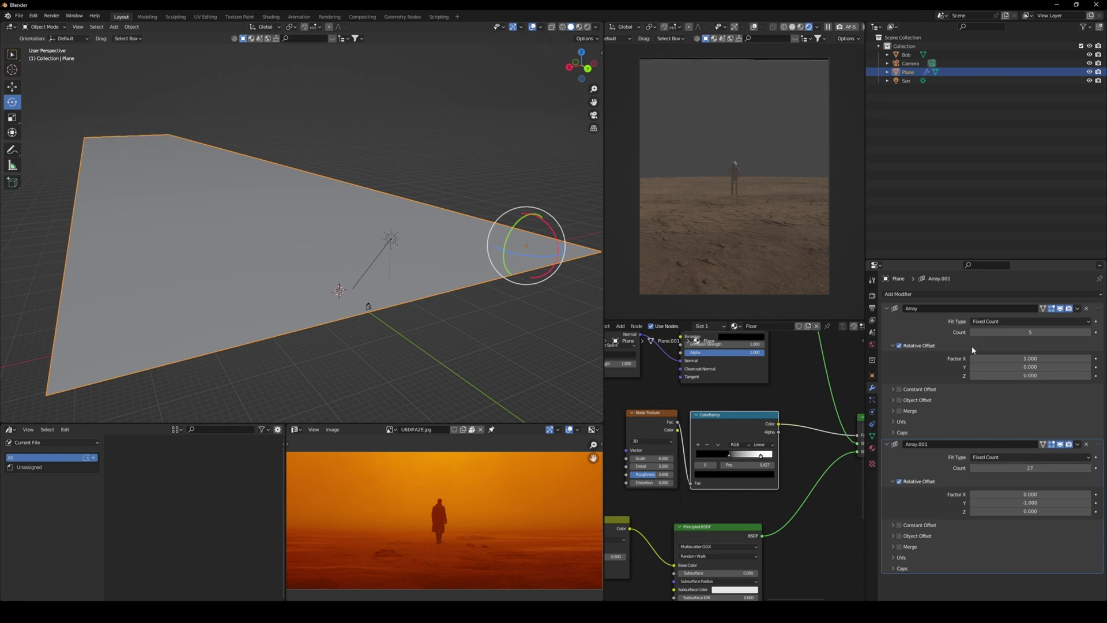
click(895, 309)
click(892, 321)
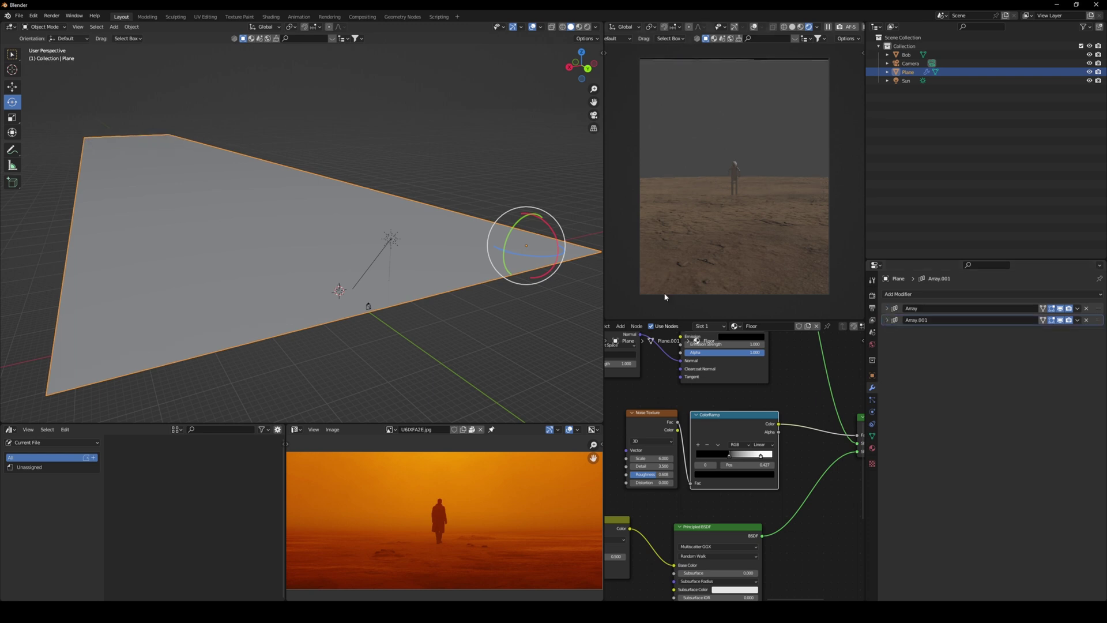
- Select the camera and raise it along the Z axis to a height of about 2 m
scroll(369, 310, up, 2)
click(375, 311)
scroll(386, 302, up, 3)
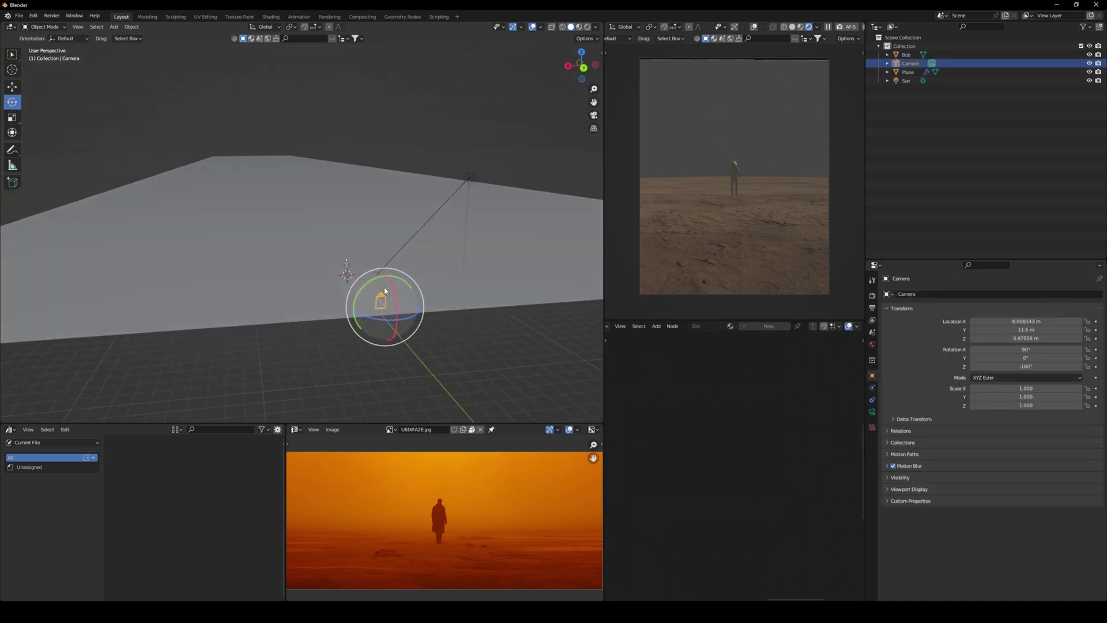
key(g)
key(z)
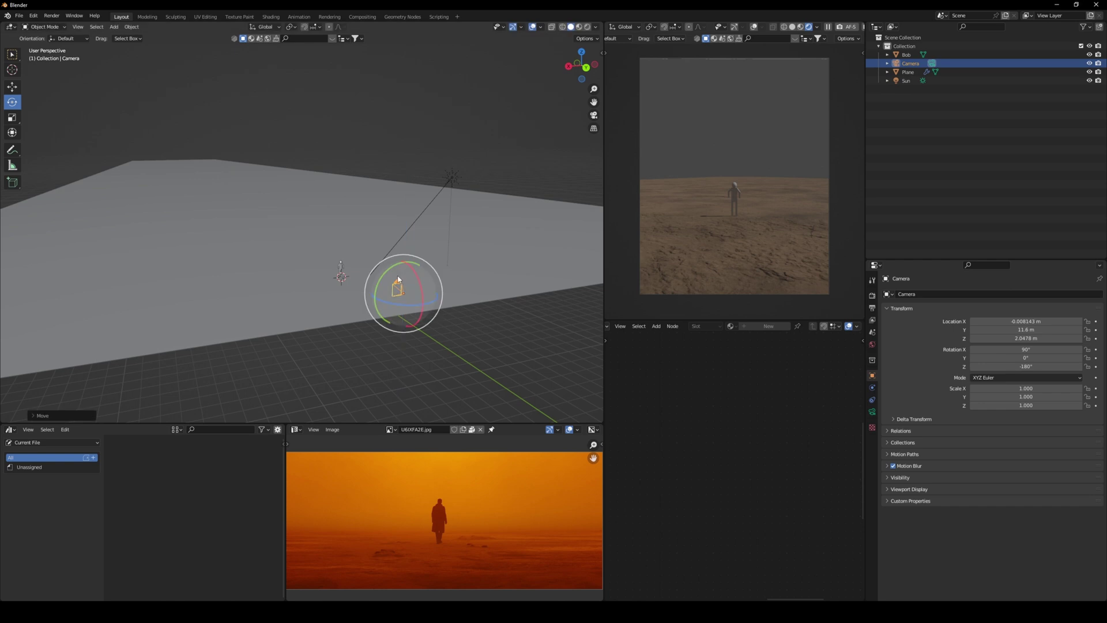
key(g)
key(z)
click(404, 288)
- Set the output resolution to 1920 × 817 px to match the reference's widescreen format
click(871, 319)
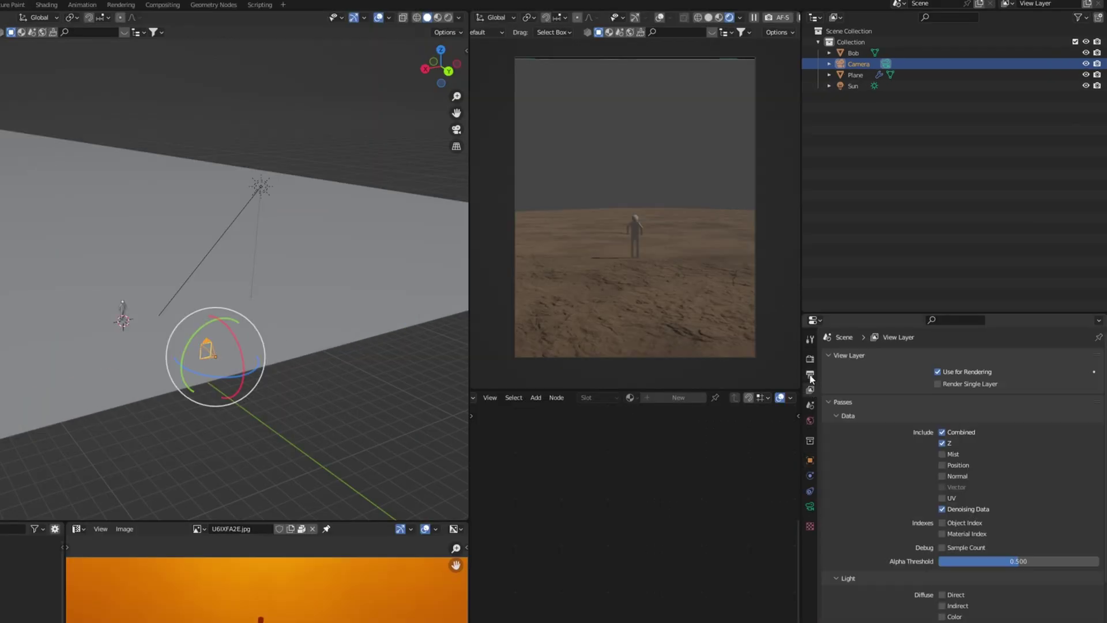
click(871, 307)
key(Return)
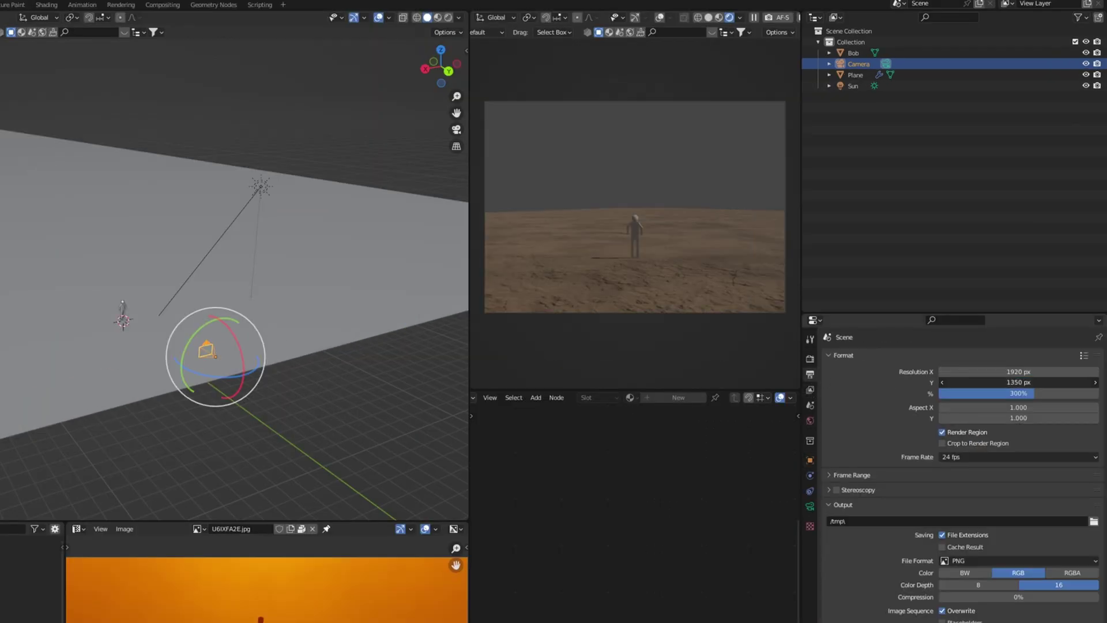
click(1035, 383)
text(817)
key(Return)
scroll(683, 286, up, 1)
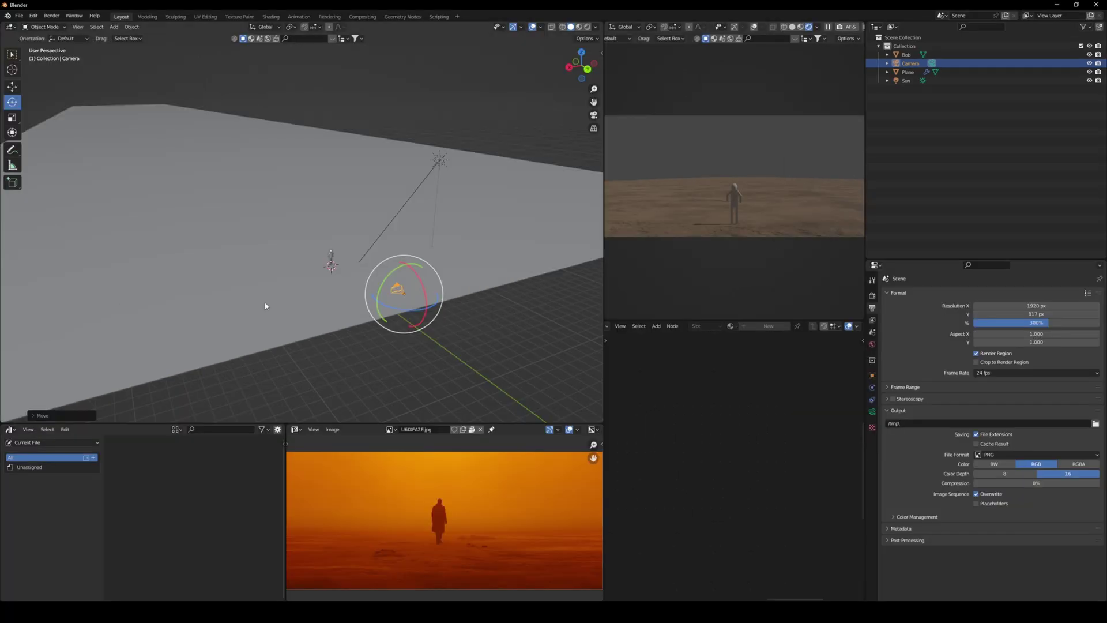
- Set the ground plane's first Array count to 14 and shift the plane along the X axis to recentre it
click(265, 306)
click(872, 387)
click(886, 309)
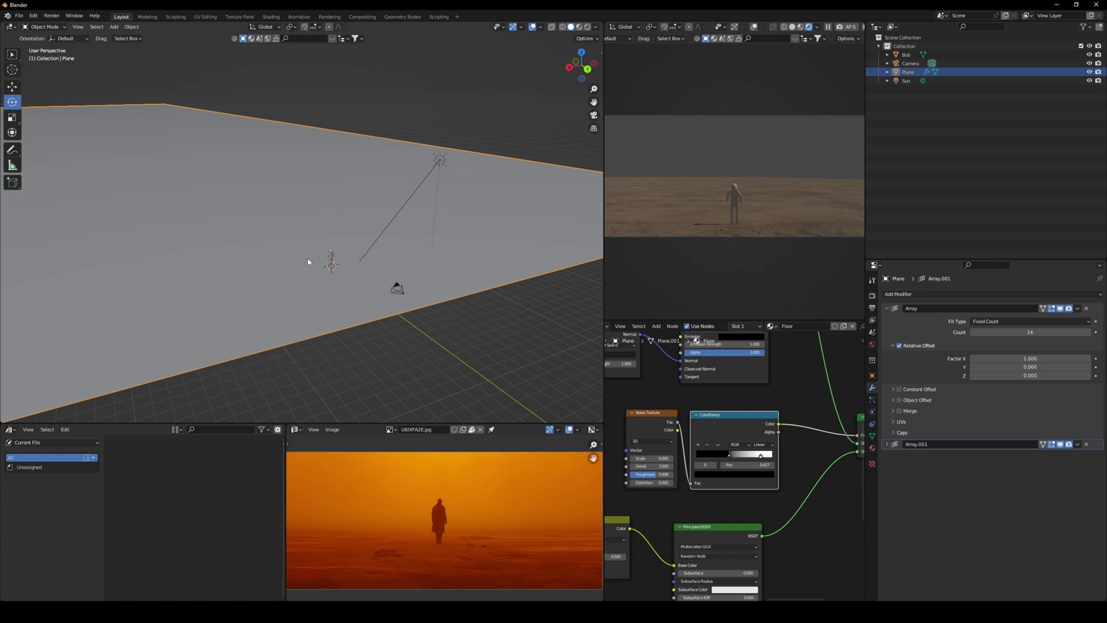
scroll(308, 262, down, 5)
key(g)
key(x)
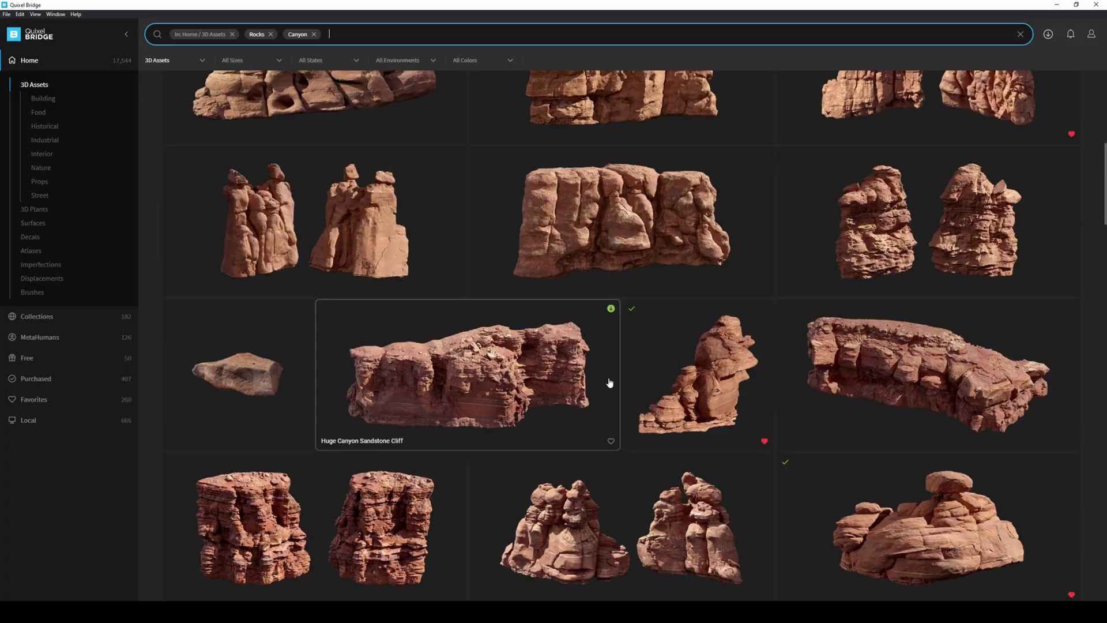
- Find the Canyon Sandstone Rocky Ground asset among Quixel Bridge's canyon rocks and export it to the Blender scene
scroll(609, 383, down, 8)
scroll(754, 371, up, 2)
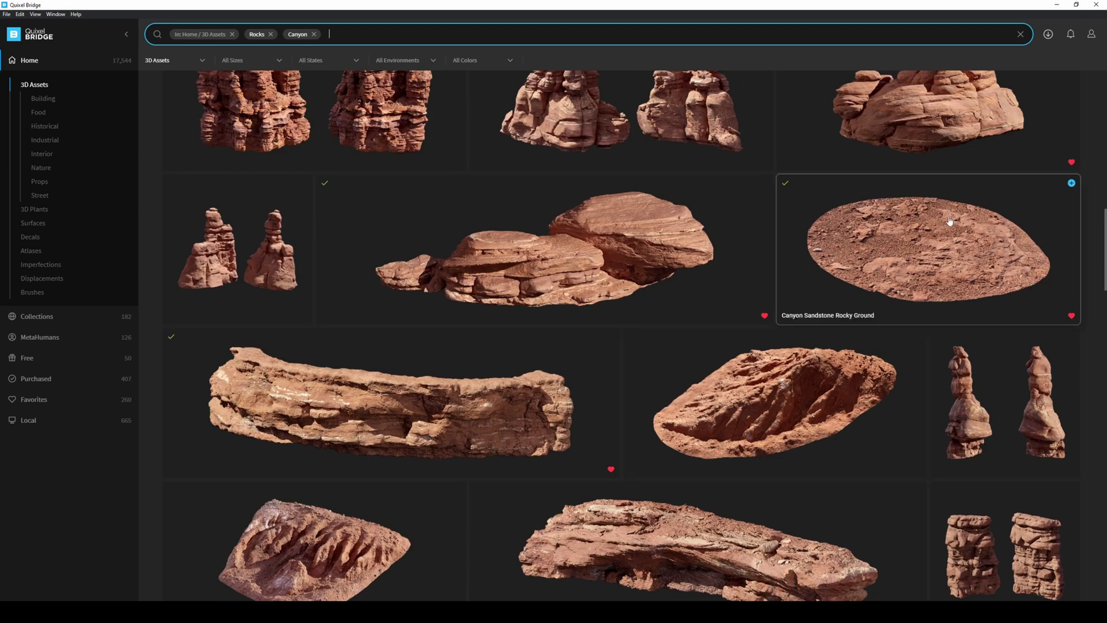
click(1071, 183)
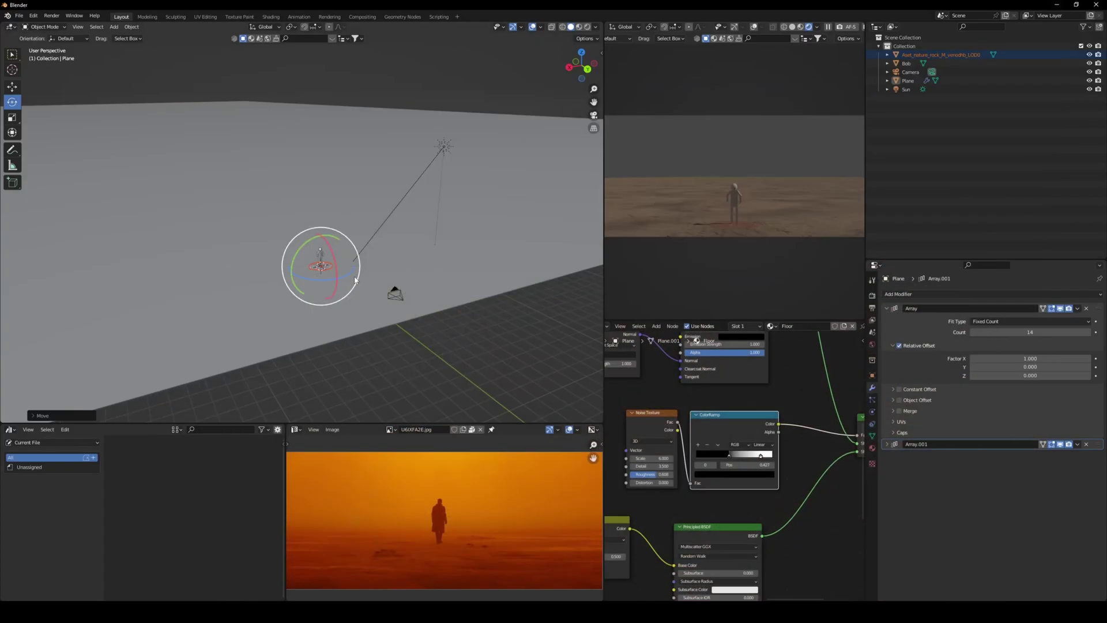
- Scale the imported rocky ground up uniformly into a wide patch around the standing figure
scroll(344, 290, up, 2)
scroll(374, 311, down, 2)
key(s)
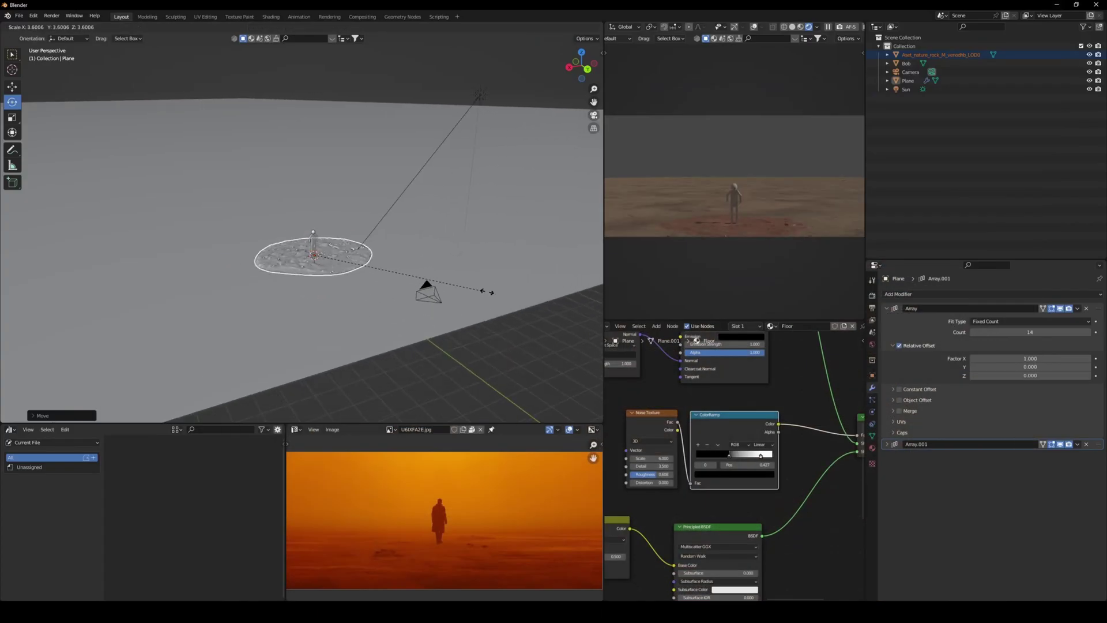
click(541, 294)
- Reconnect the rocky ground material's texture link from Specular to Roughness and its Normal Map from Emission Strength to Normal
click(261, 249)
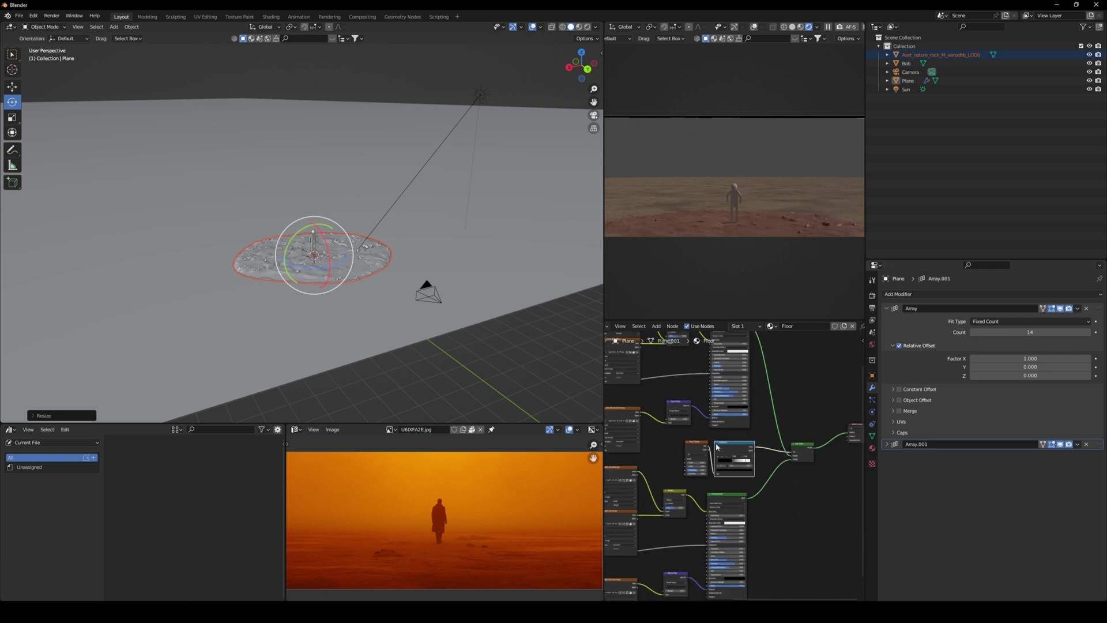
scroll(711, 456, up, 6)
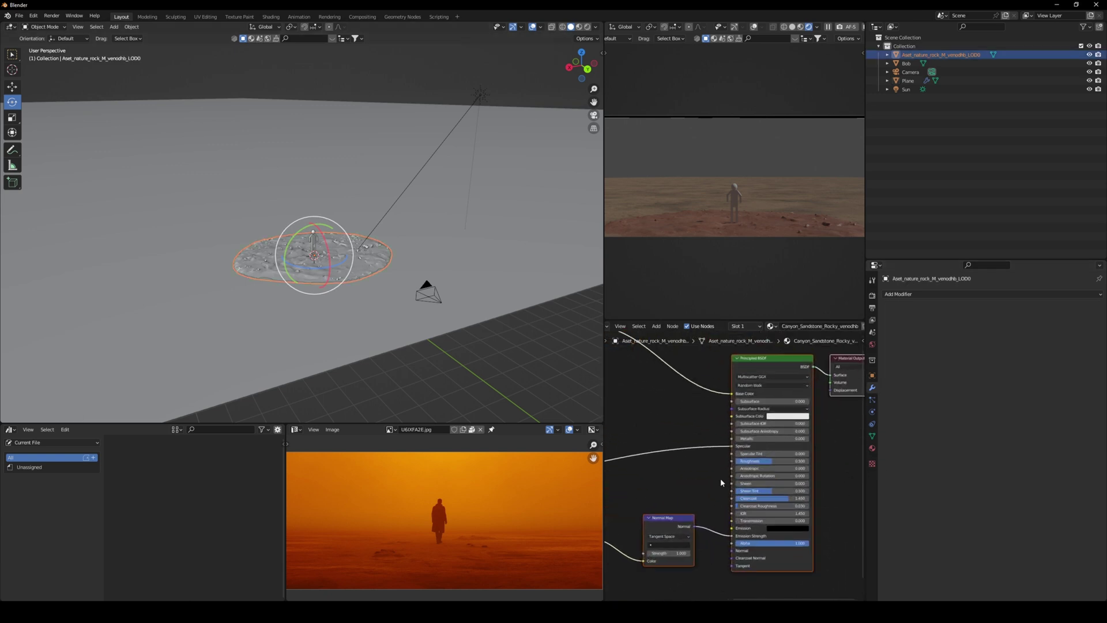
drag(733, 461, 730, 458)
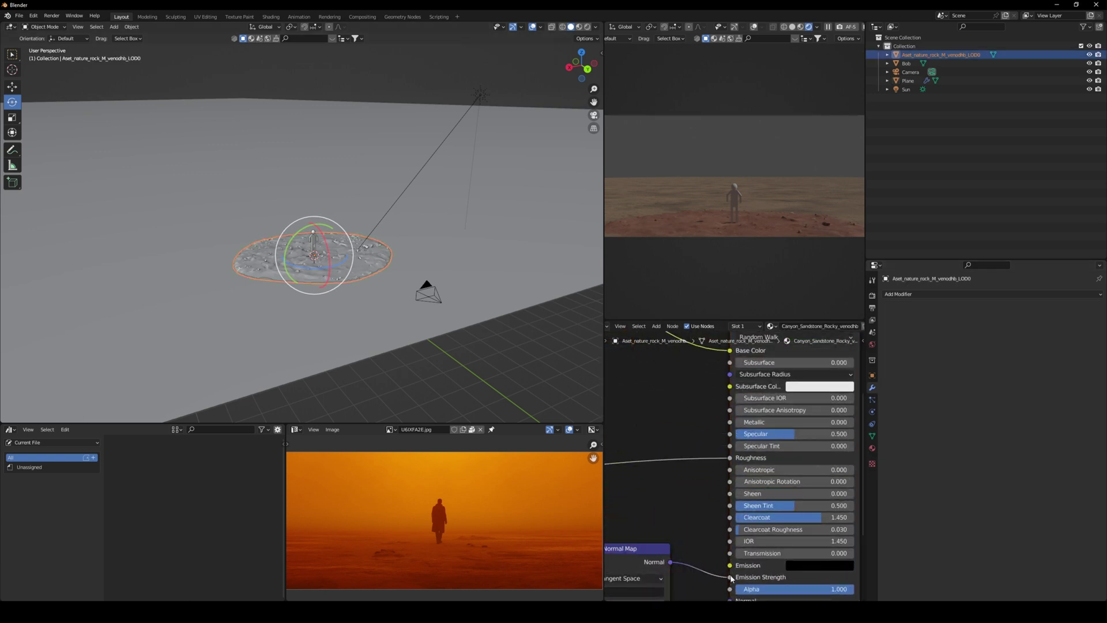
drag(729, 565, 728, 540)
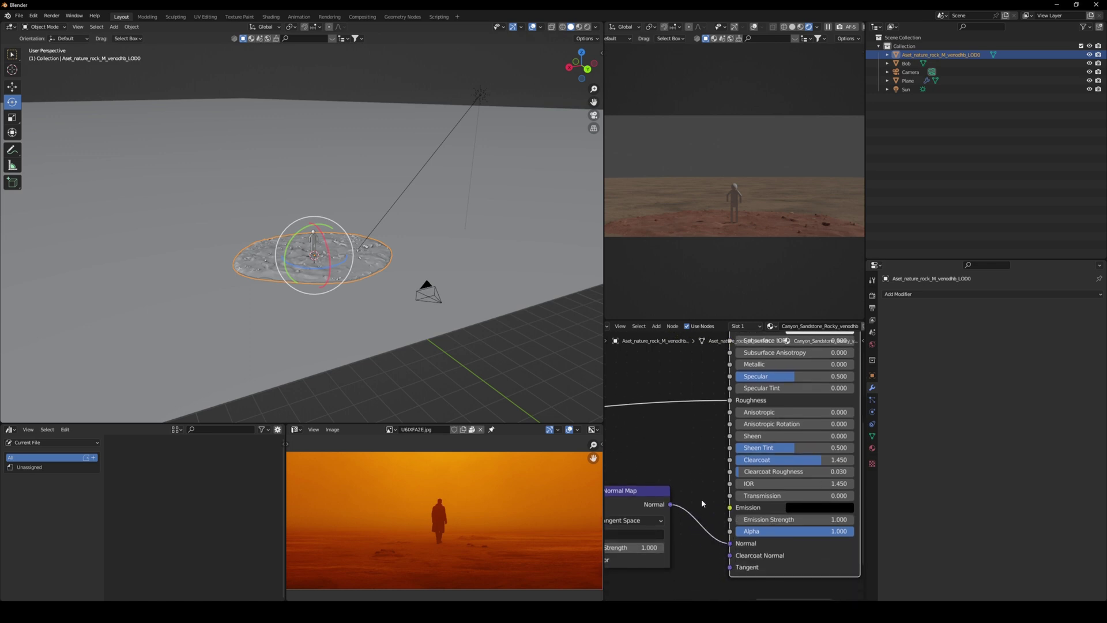
scroll(702, 497, down, 1)
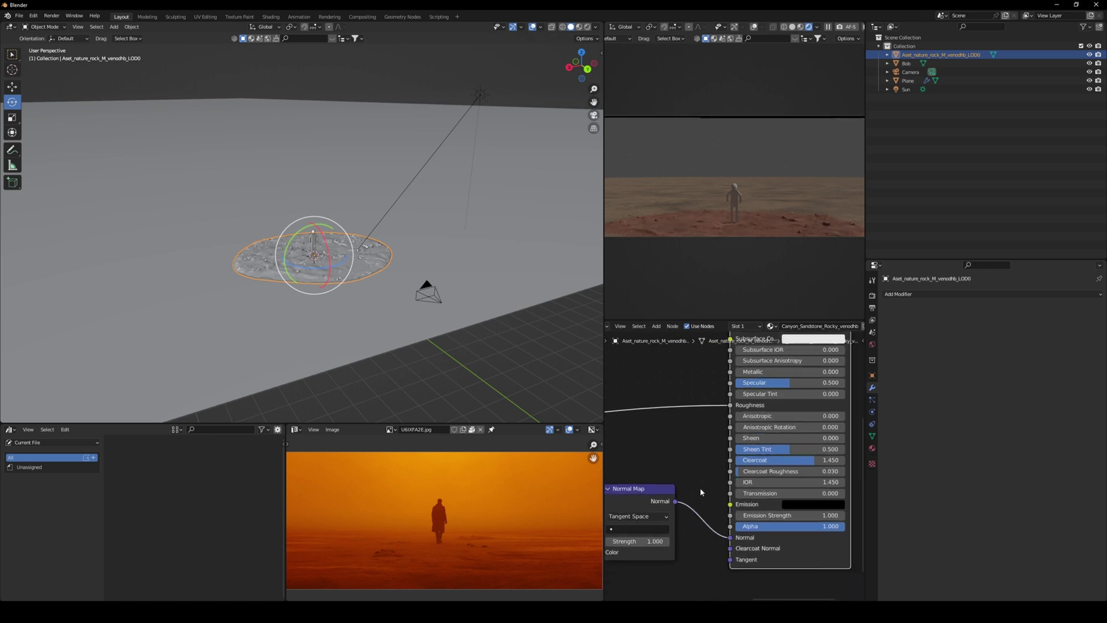
- Lower the rocky ground patch along the Z axis until it partly sinks into the ground plane
key(g)
key(z)
click(333, 265)
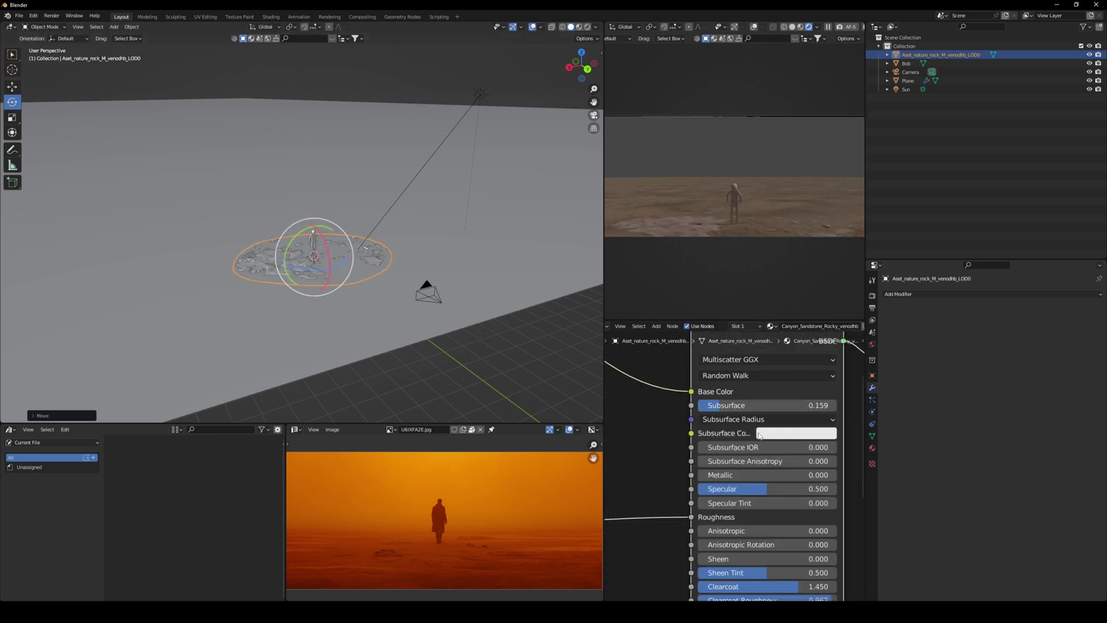
- Darken the rocky ground's Subsurface Color to near black and set Subsurface to about 0.495
click(773, 433)
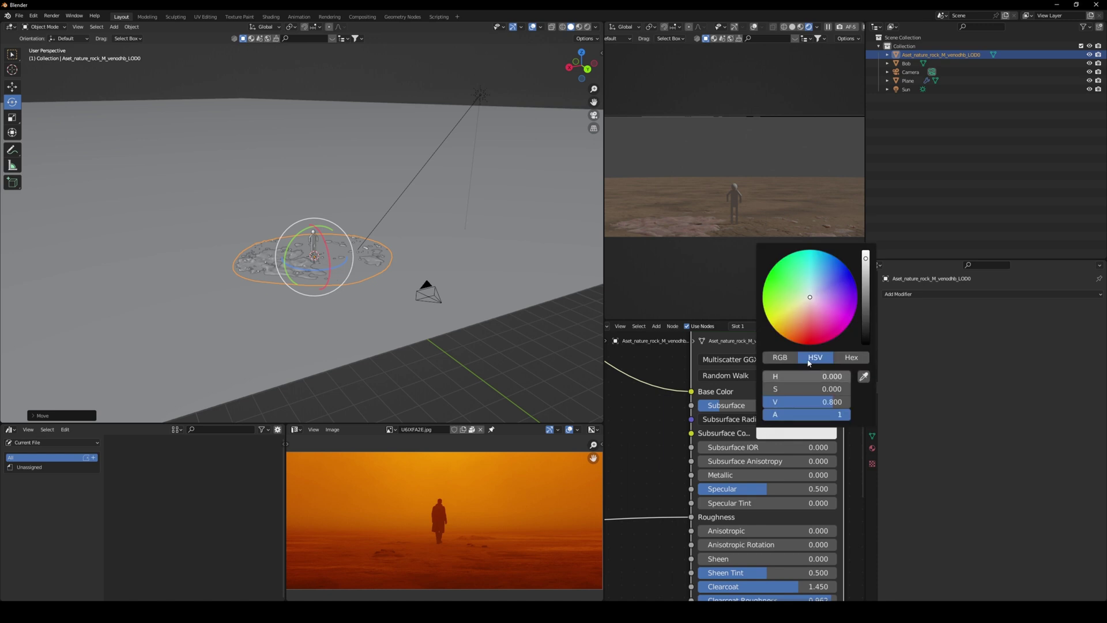
click(865, 335)
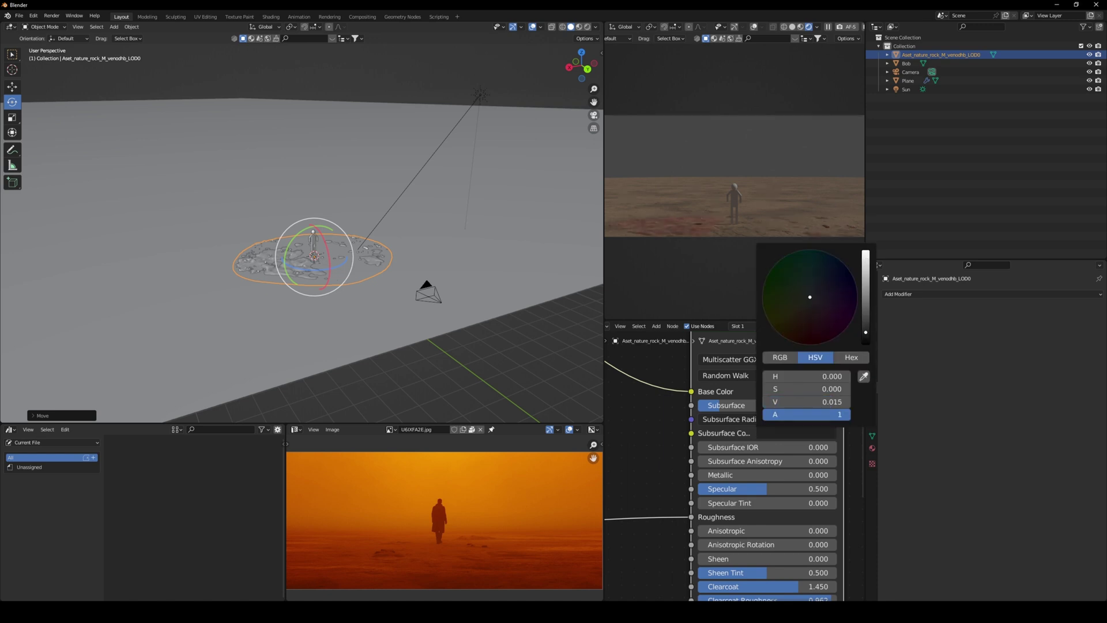
drag(866, 332, 865, 338)
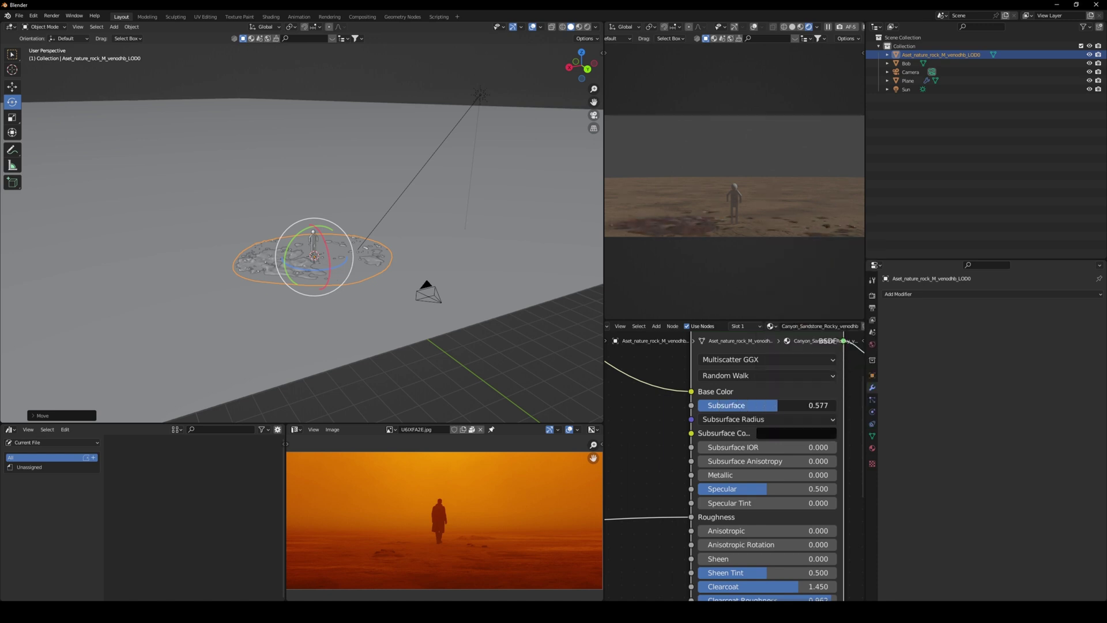
drag(794, 404, 767, 404)
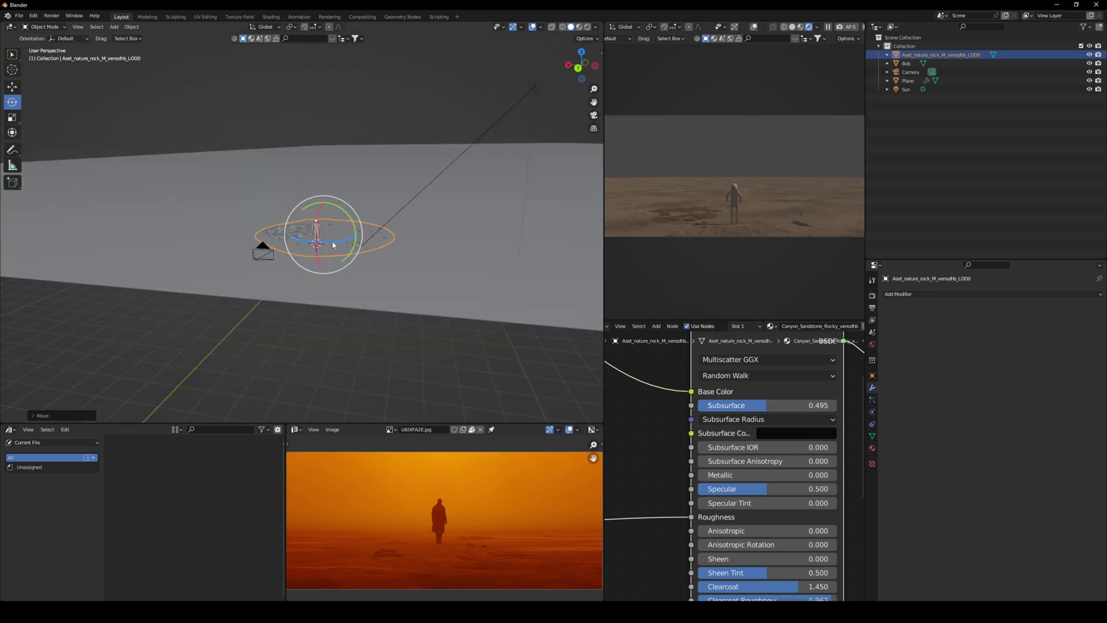
- Rotate the rocky ground patch about the Z axis and shift it along the Y axis near the figure
drag(333, 245, 286, 177)
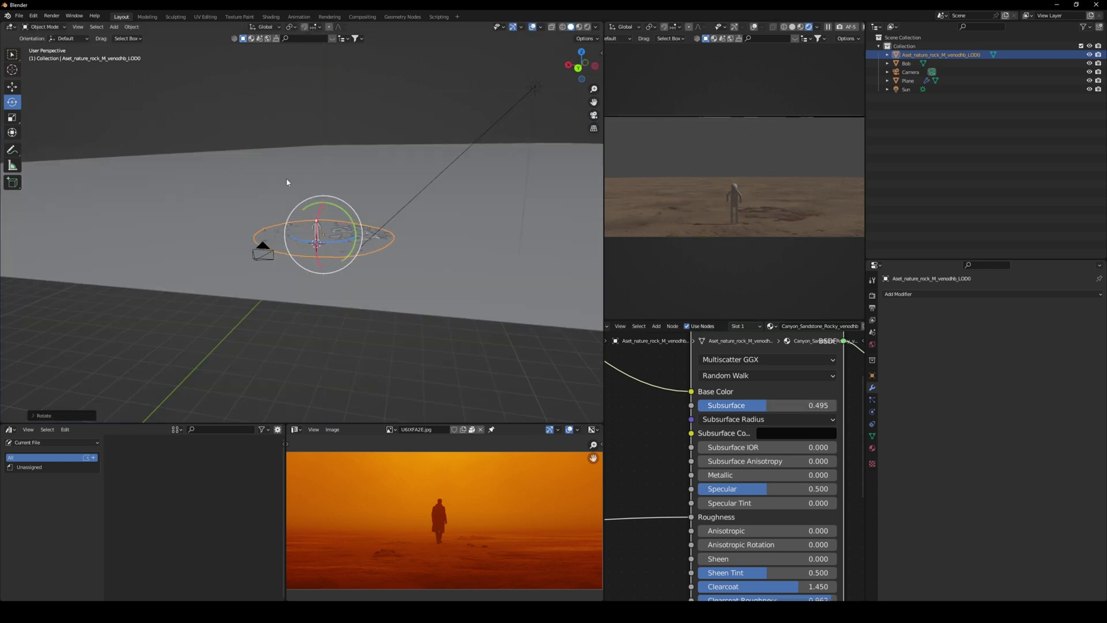
key(g)
key(y)
middle_drag(335, 284, 383, 302)
click(364, 277)
- Place two linked duplicates of the rocky ground patch beside the original along the X axis
key(alt+d)
key(x)
click(242, 282)
key(alt+d)
key(x)
- Place two more linked duplicates of the rocky patch along the Y axis and reposition the last one freely
key(alt+d)
key(y)
click(494, 275)
key(alt+d)
key(y)
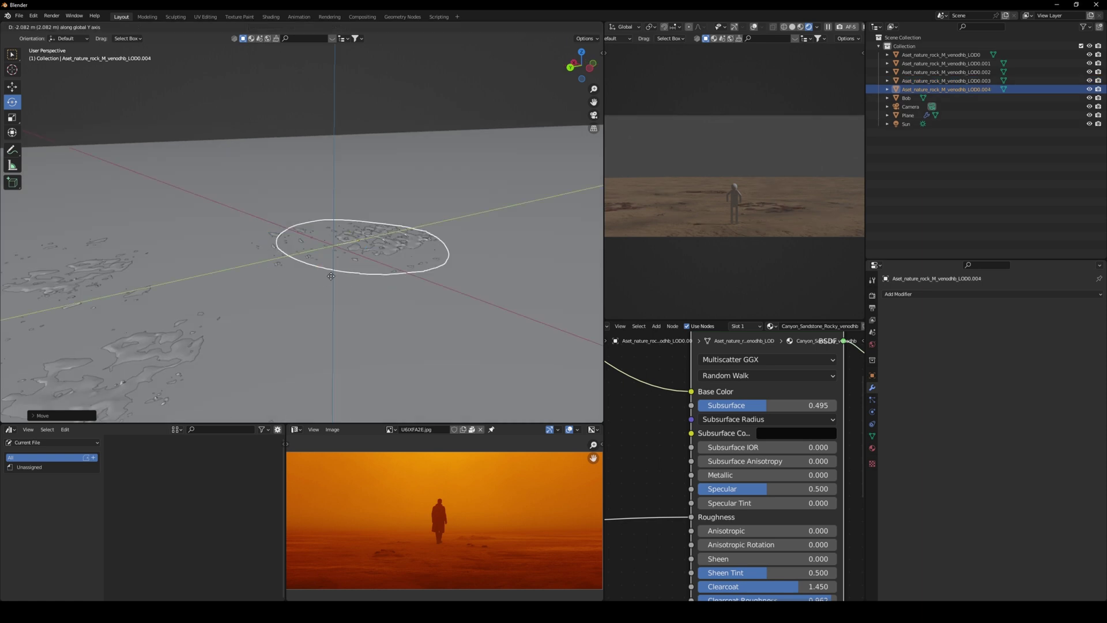
click(331, 259)
middle_drag(331, 260, 312, 248)
key(g)
click(271, 232)
- Make a linked duplicate of the last rocky patch along the X axis and shift it along the Y axis
key(alt+d)
key(x)
click(542, 199)
middle_drag(542, 199, 462, 230)
key(g)
key(y)
click(151, 218)
- From the top view, scatter two further linked duplicates of the rocky patch across the ground away from the figure
key(grave)
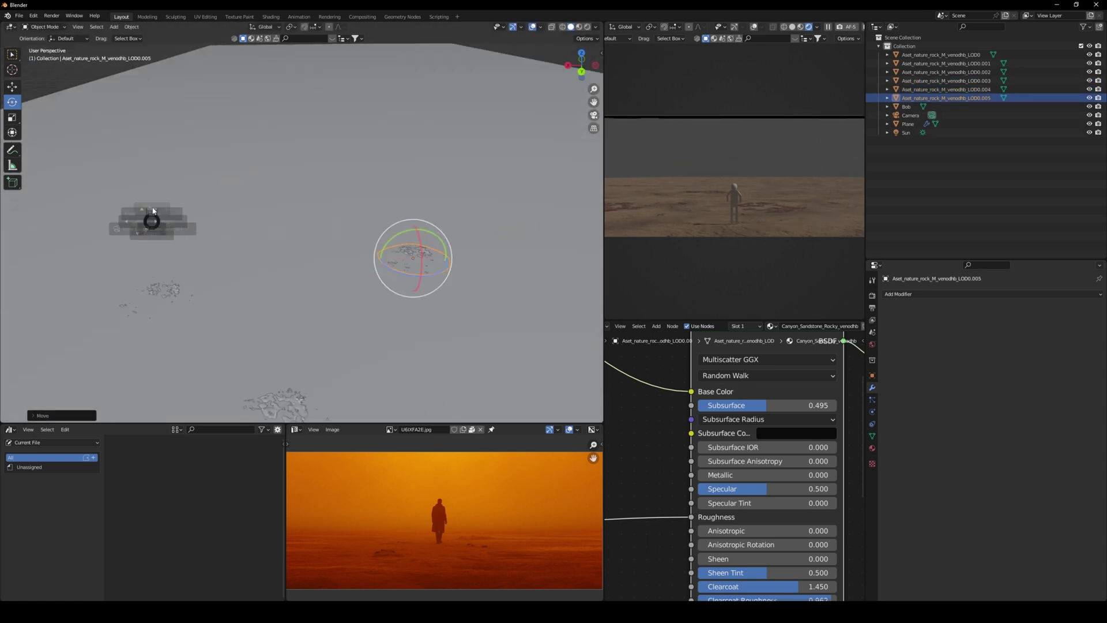
click(151, 179)
key(alt+d)
key(x)
middle_click(311, 302)
click(334, 254)
scroll(242, 263, up, 4)
key(g)
key(x)
click(286, 306)
key(alt+d)
click(357, 346)
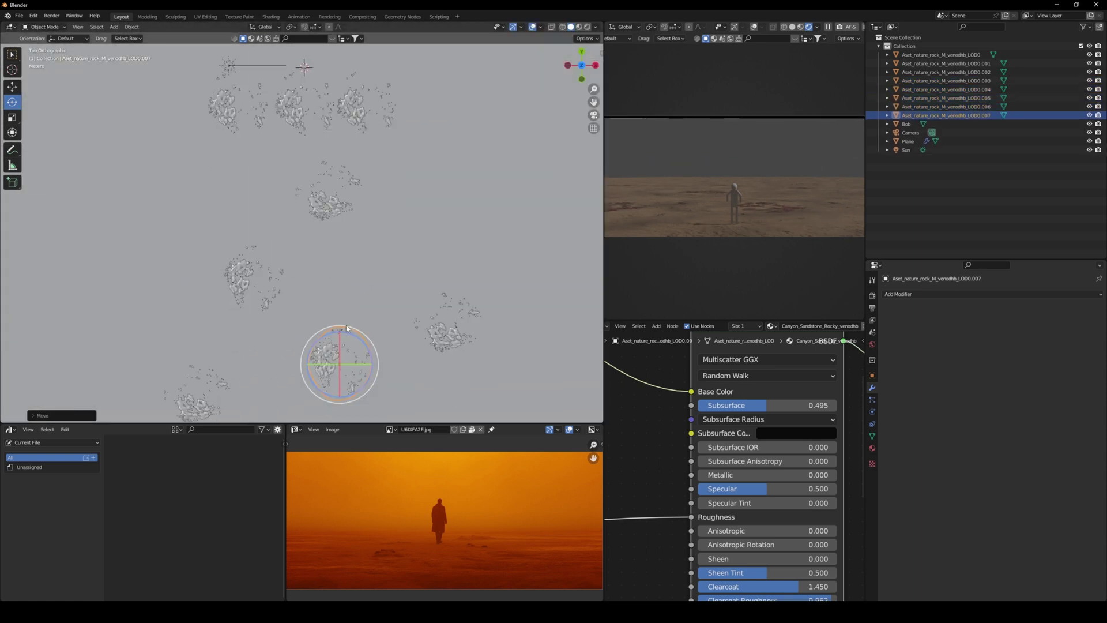
- Add the Big Size Haze - Orange asset from the Fogs pack asset library to the scene
shift+middle_drag(257, 150, 334, 271)
scroll(730, 239, up, 1)
middle_drag(242, 248, 352, 231)
click(60, 443)
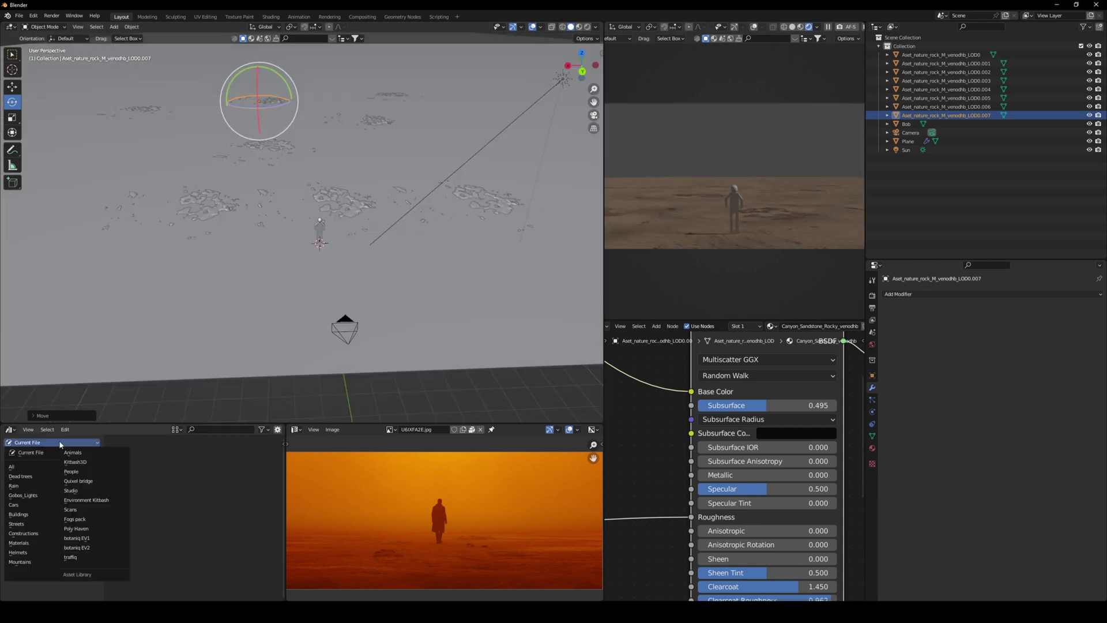
click(90, 520)
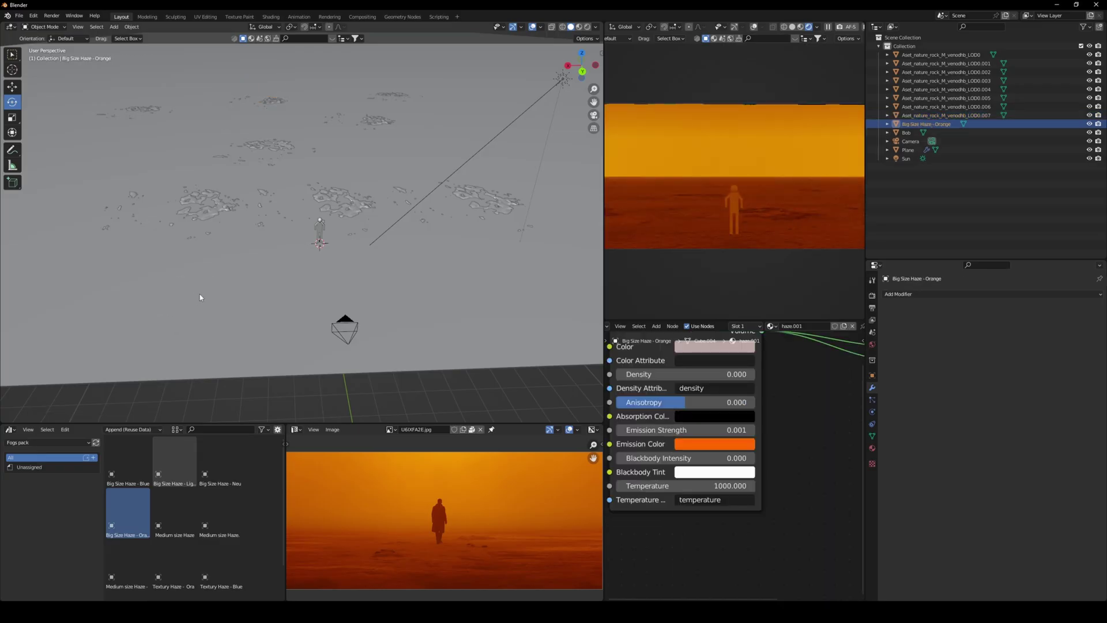
- Move the orange haze volume by about 71 m, mostly downward, over the ground plane
scroll(314, 226, down, 12)
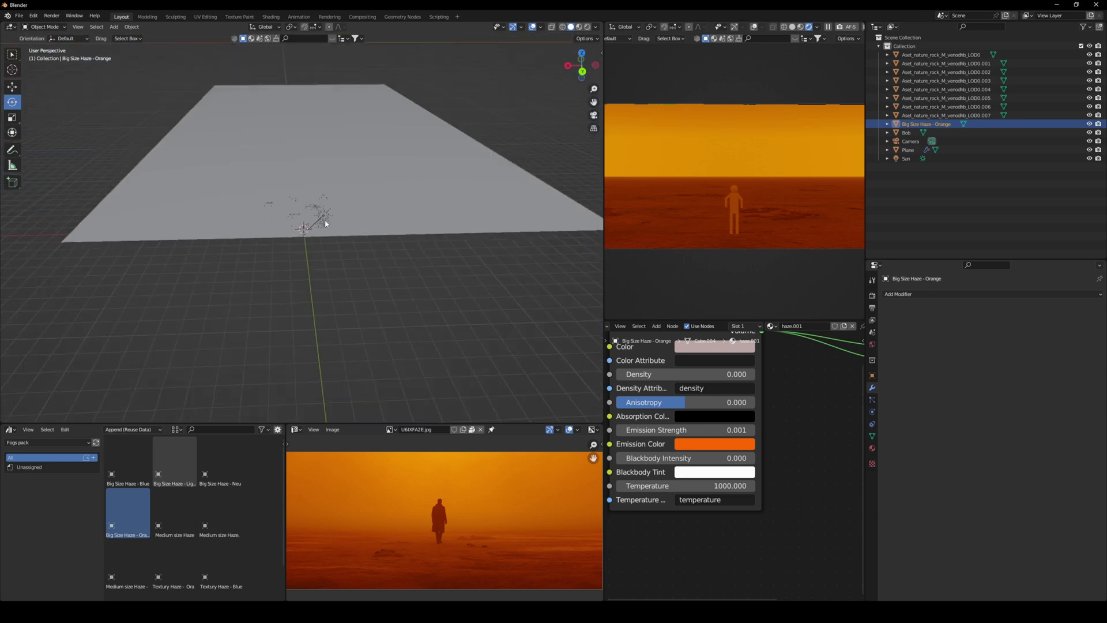
key(g)
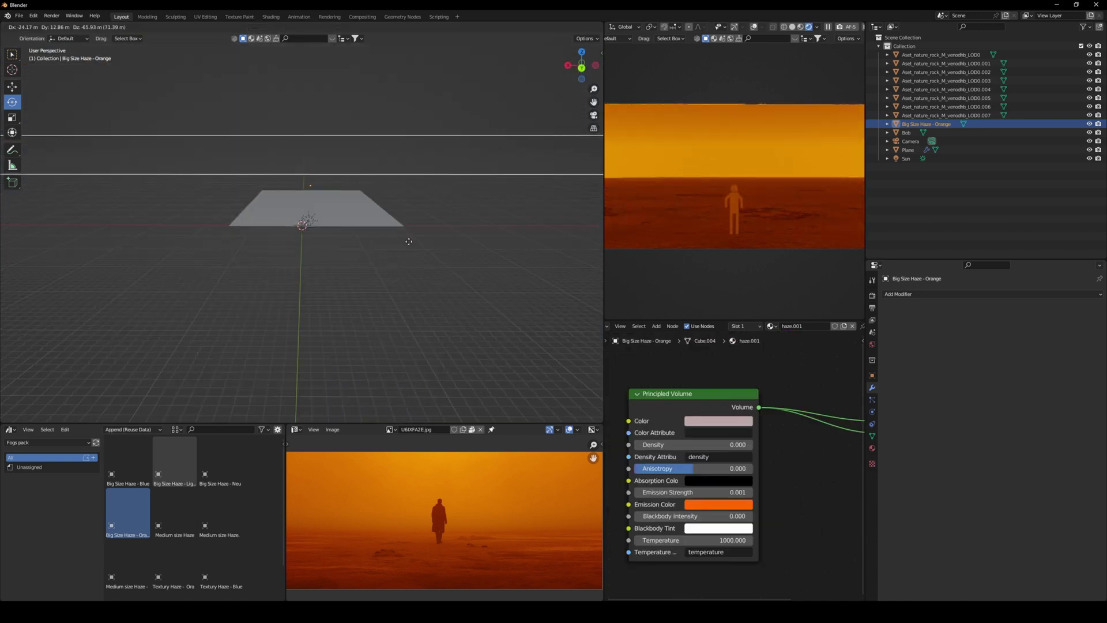
click(408, 241)
- Set the haze's Principled Volume Density to 0.002 and its Emission Strength to 0.006
scroll(718, 461, up, 2)
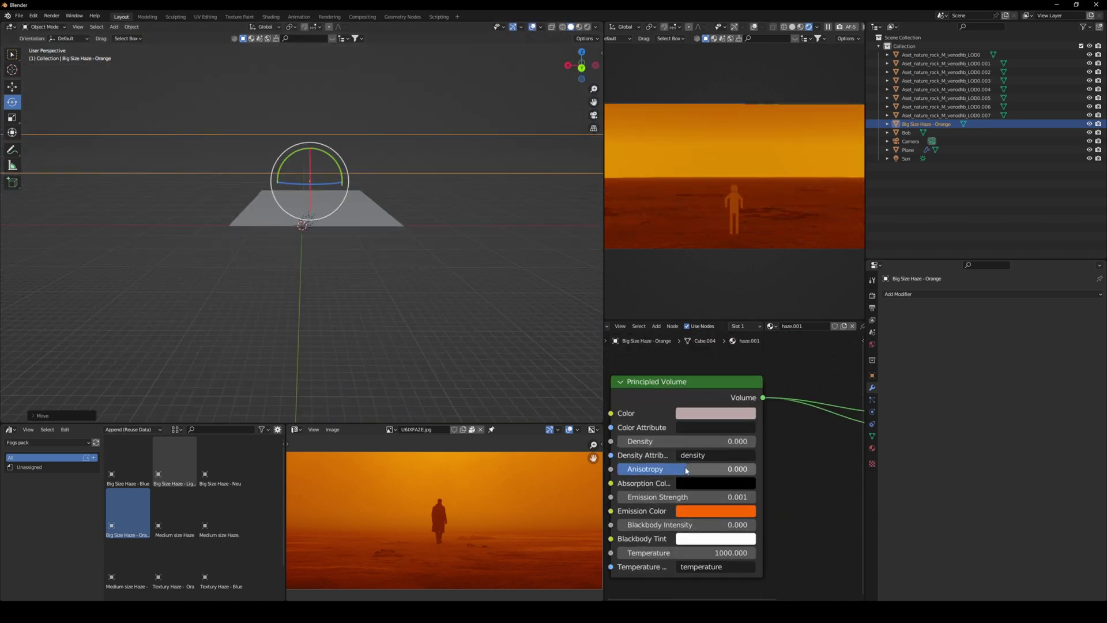
click(716, 438)
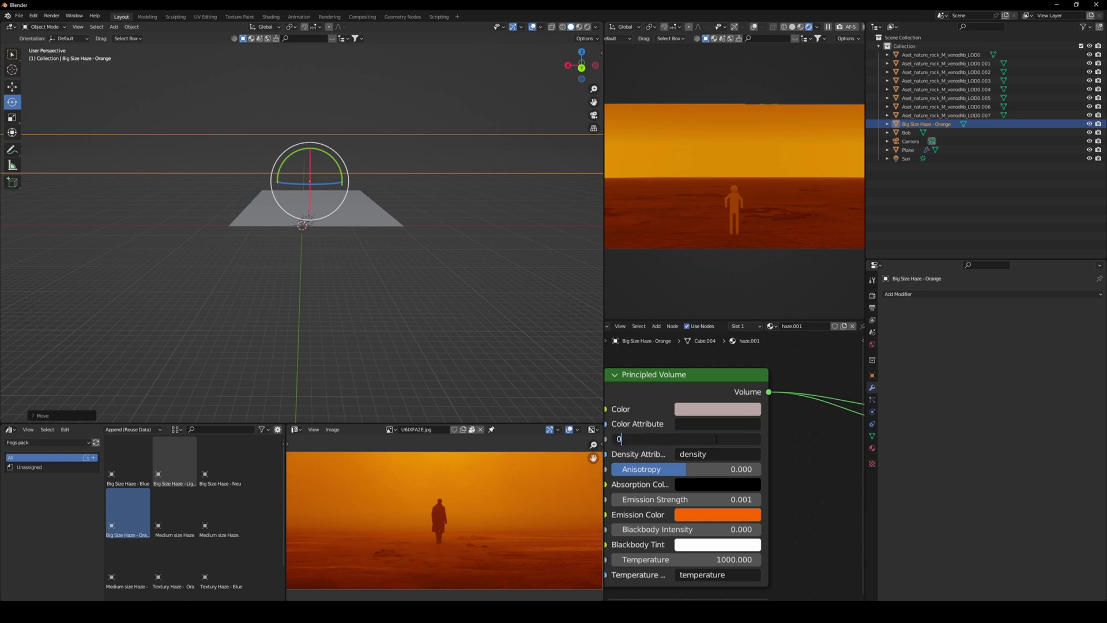
key(Return)
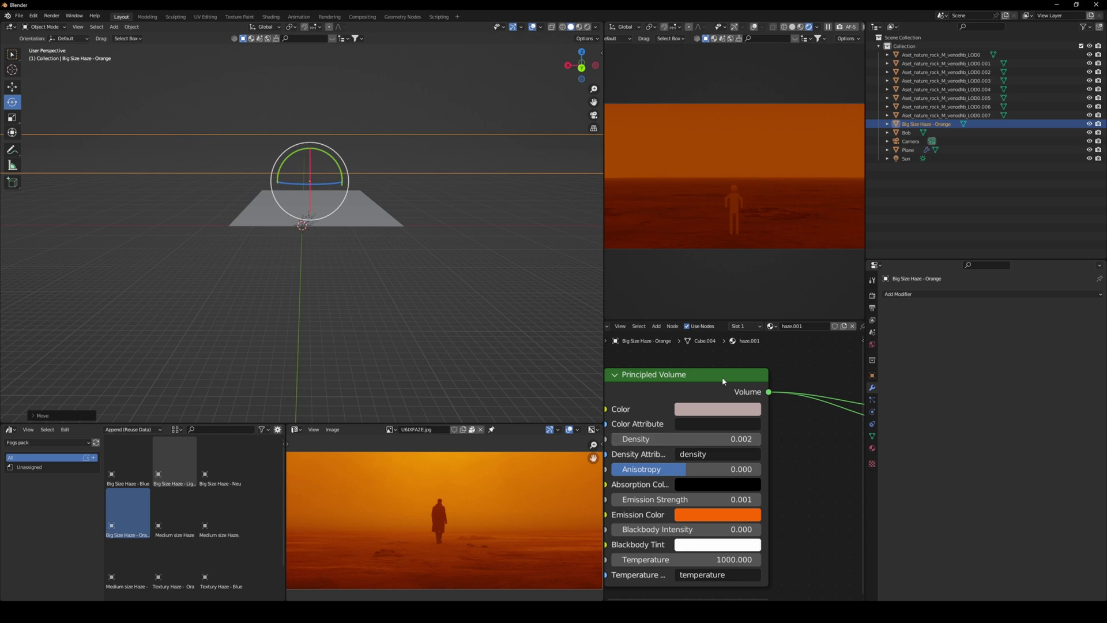
click(738, 499)
text(0.00)
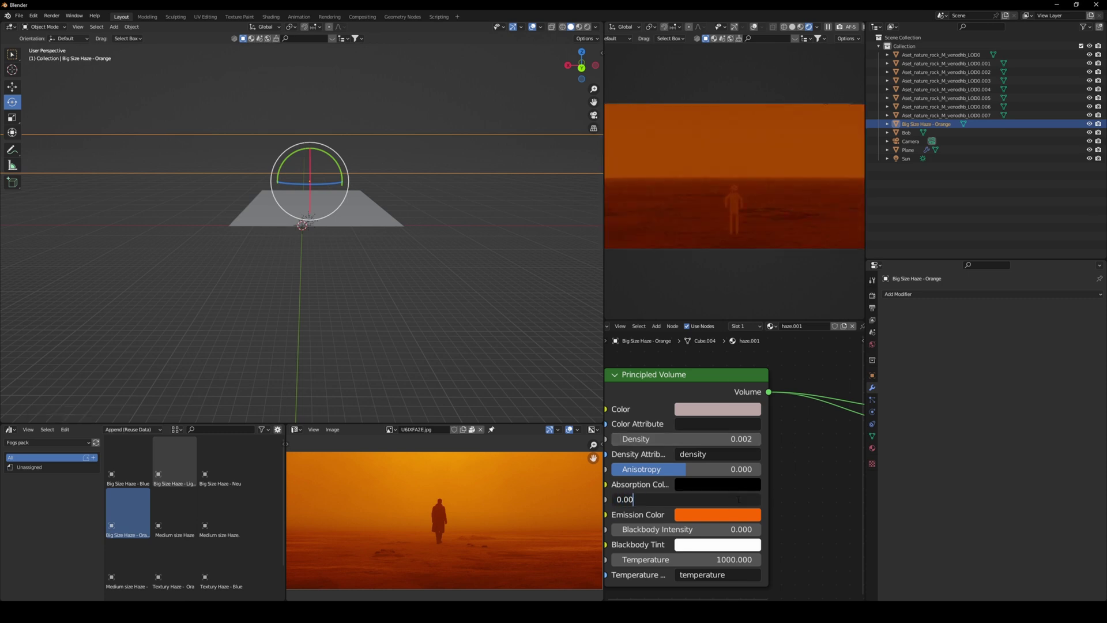
text(6)
key(Return)
- Set the haze's Principled Volume Density to 0.005
click(726, 438)
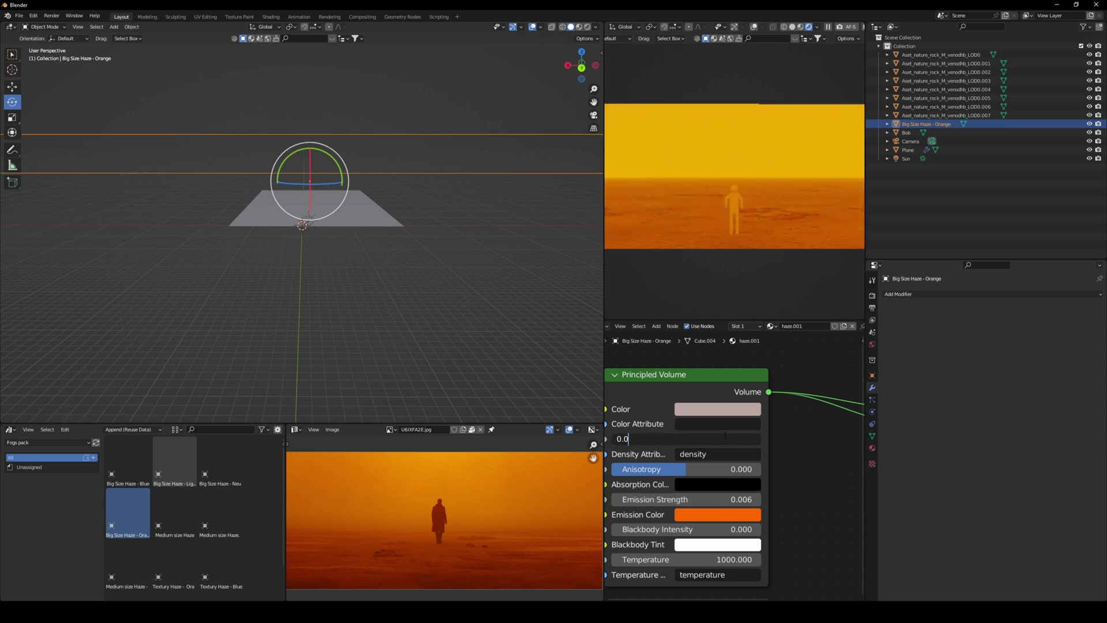
text(0.003)
key(BackSpace)
text(5)
key(Return)
- Reposition the orange haze volume along the Z axis relative to the ground plane
key(g)
key(z)
middle_drag(346, 173, 405, 242)
click(331, 155)
- Darken the haze's Emission Color to a deeper orange and select a rocky ground patch near the figure
click(705, 517)
mouse_move(749, 480)
mouse_down()
mouse_move(705, 480)
mouse_move(736, 480)
mouse_up()
scroll(337, 213, up, 3)
shift+middle_drag(340, 219, 349, 247)
scroll(358, 303, up, 3)
click(274, 252)
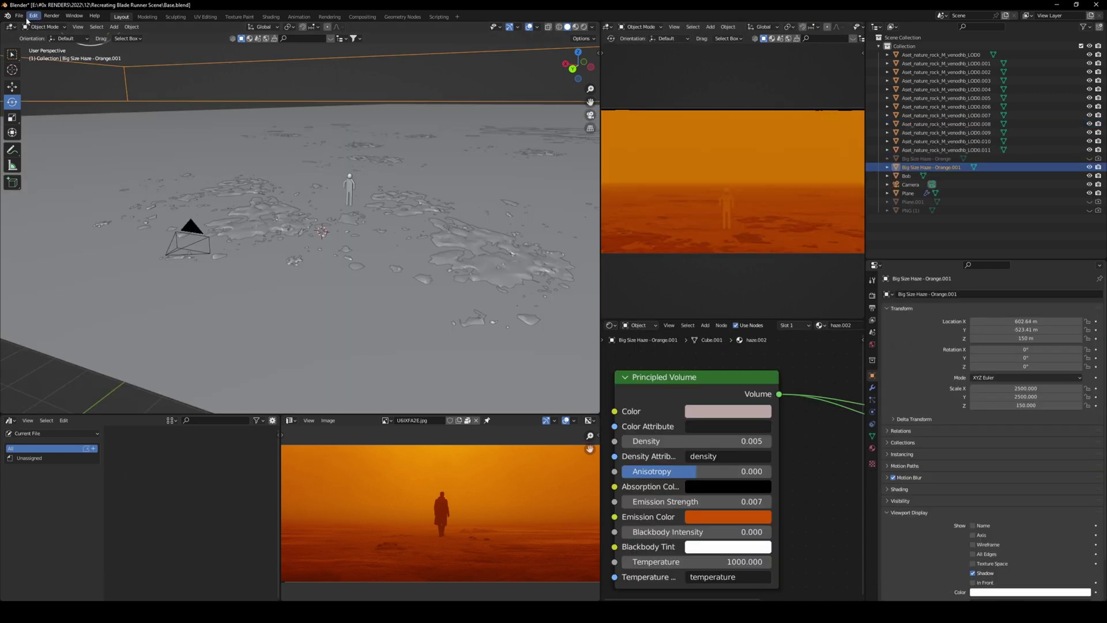
- Import the silhouette PNG (1).png from the silhouette pack's Ready folder as an image plane
click(19, 15)
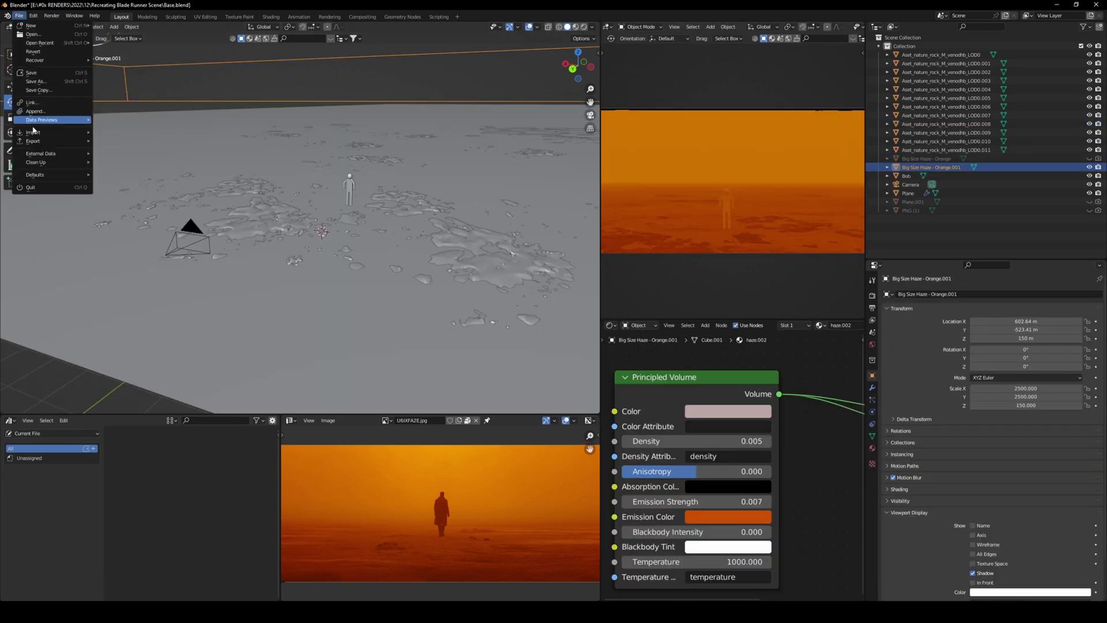
mouse_move(34, 133)
click(131, 260)
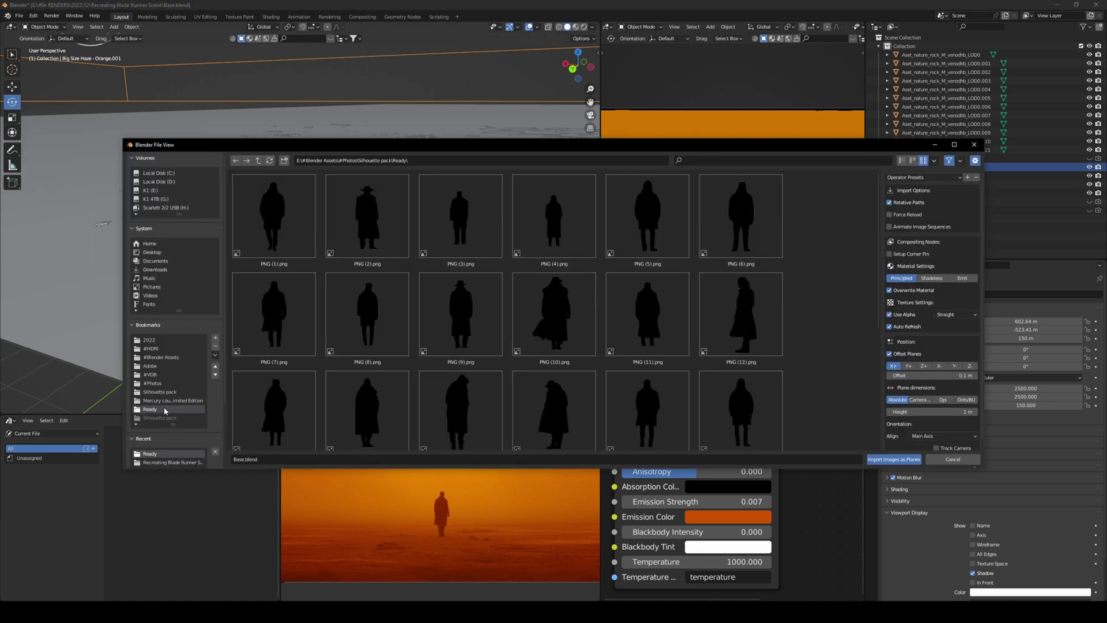
scroll(791, 299, down, 5)
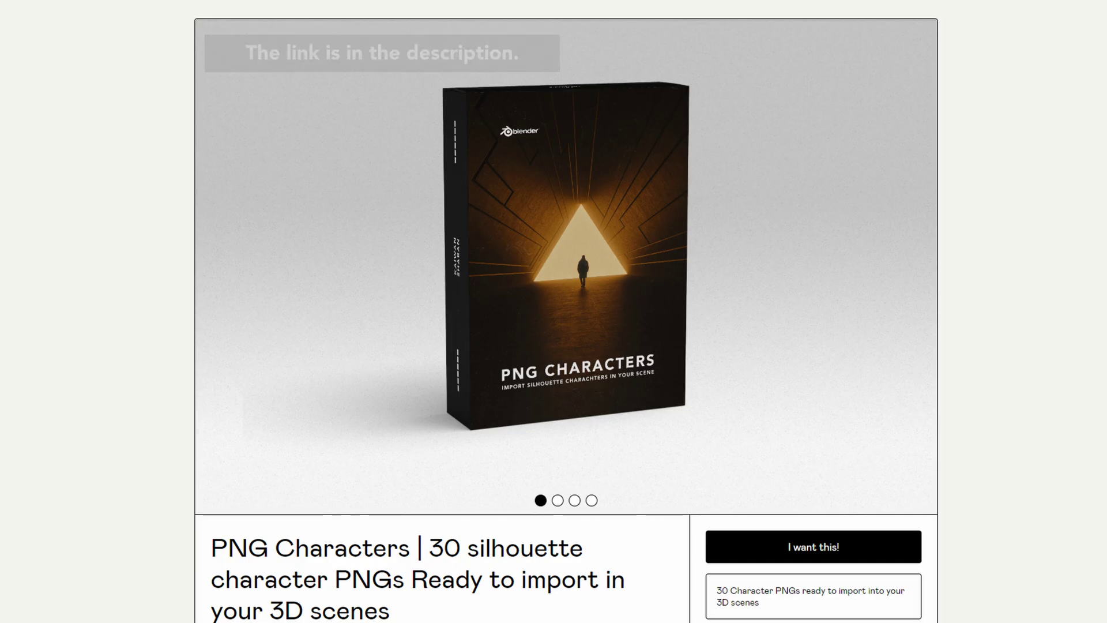
scroll(815, 309, up, 5)
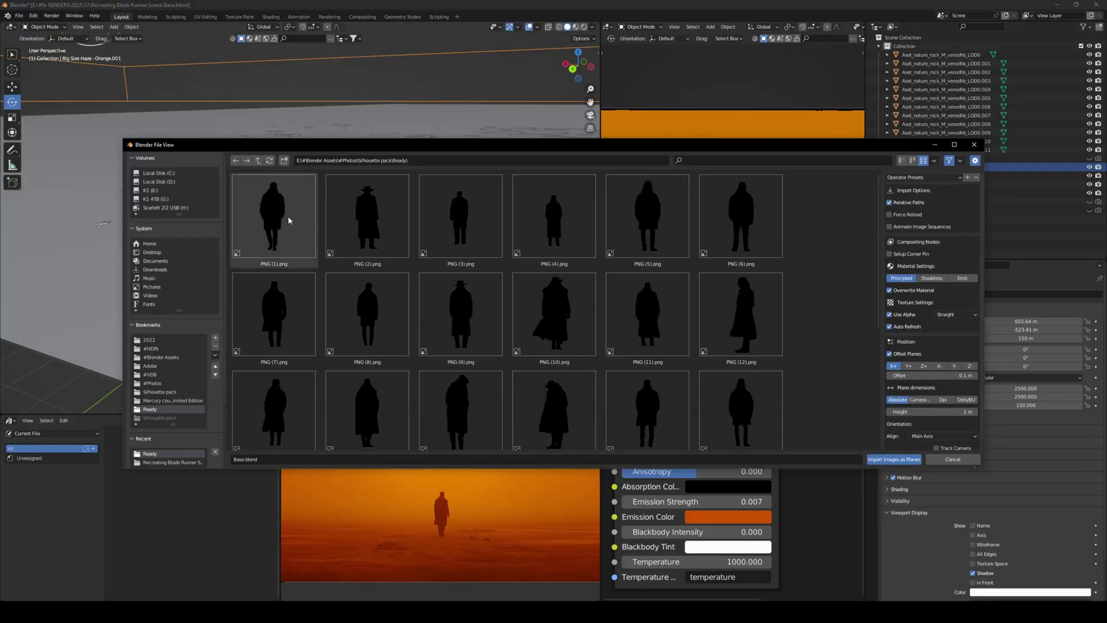
double_click(289, 219)
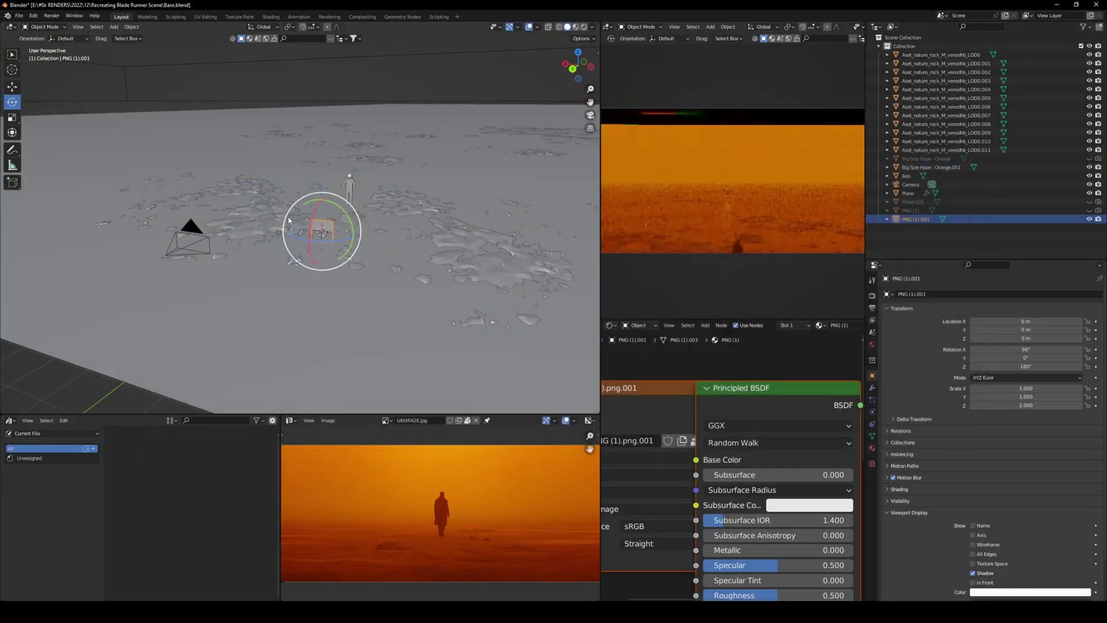
- Scale the imported silhouette plane to about 1.96 and raise it to about 0.68 m on the Z axis
scroll(339, 261, up, 3)
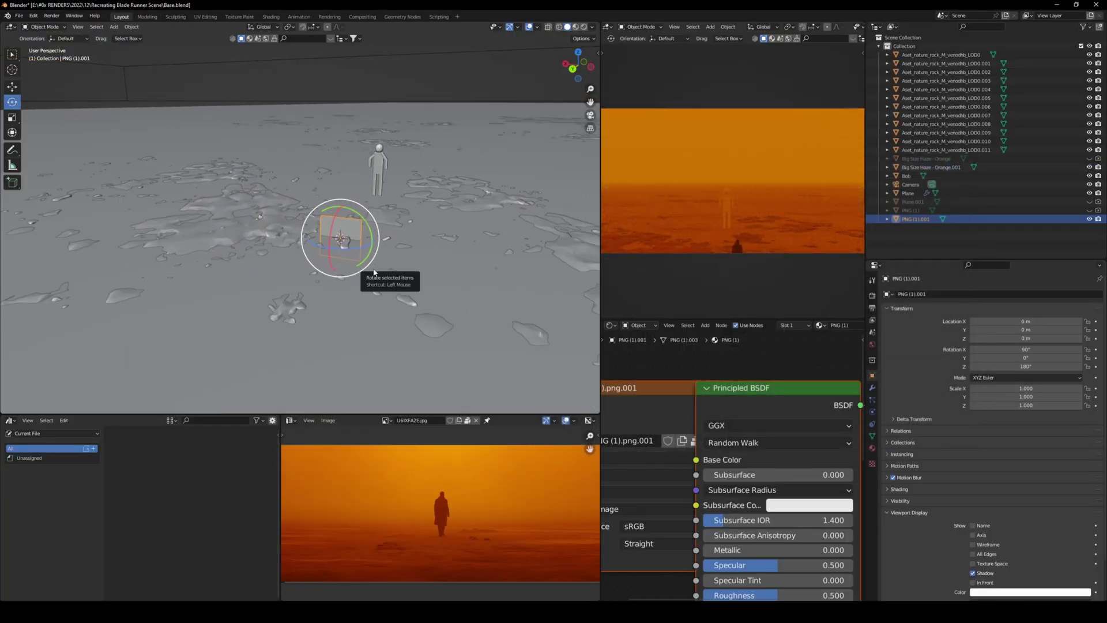
key(s)
click(378, 258)
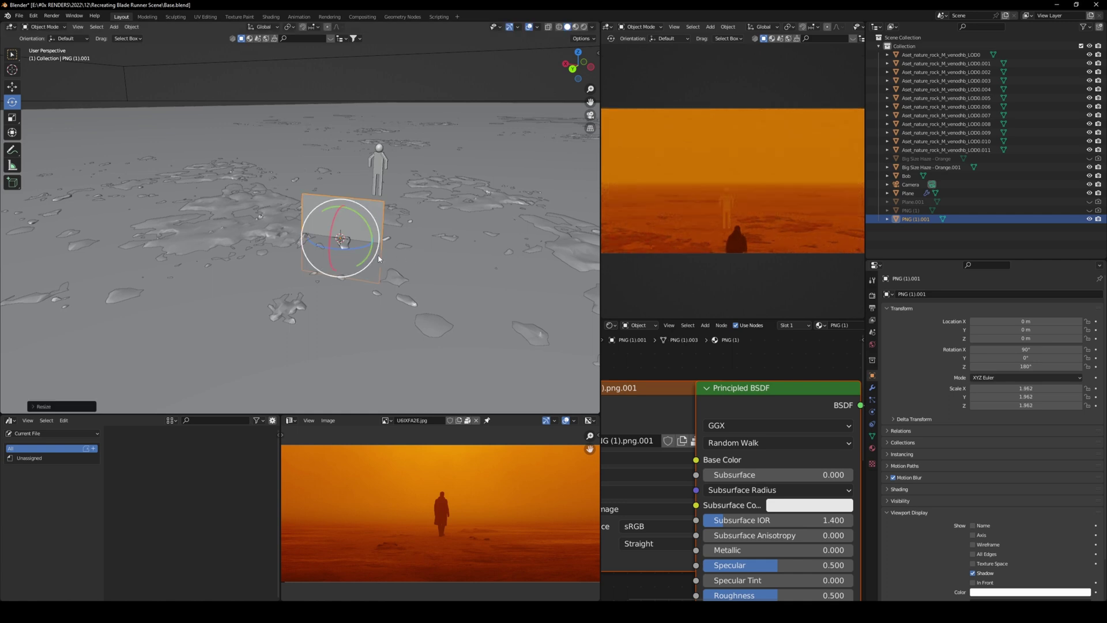
middle_drag(378, 259, 375, 241)
key(g)
key(z)
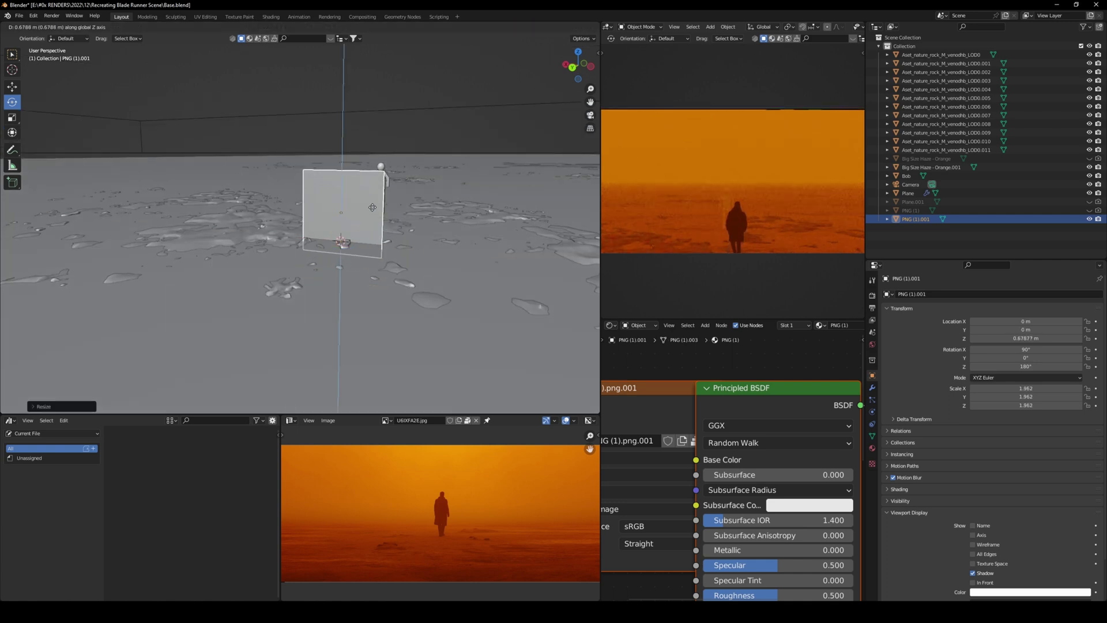
click(372, 208)
- Move the silhouette plane beside the Bob reference figure, to about -5.2 m on Y and -0.5 m on X
key(g)
key(y)
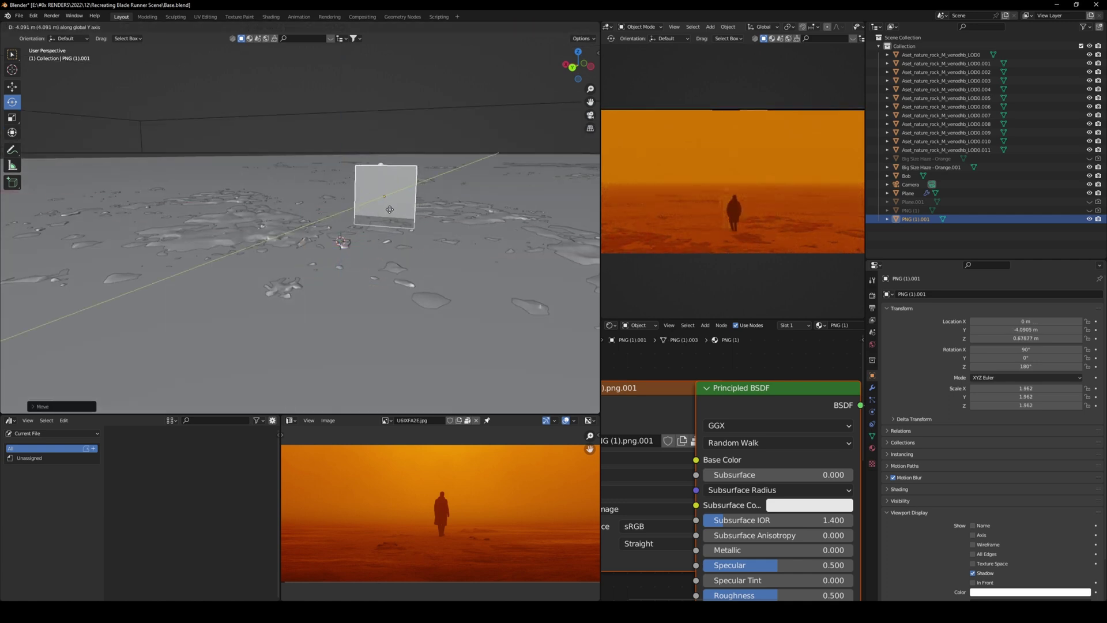
click(385, 209)
scroll(357, 242, up, 3)
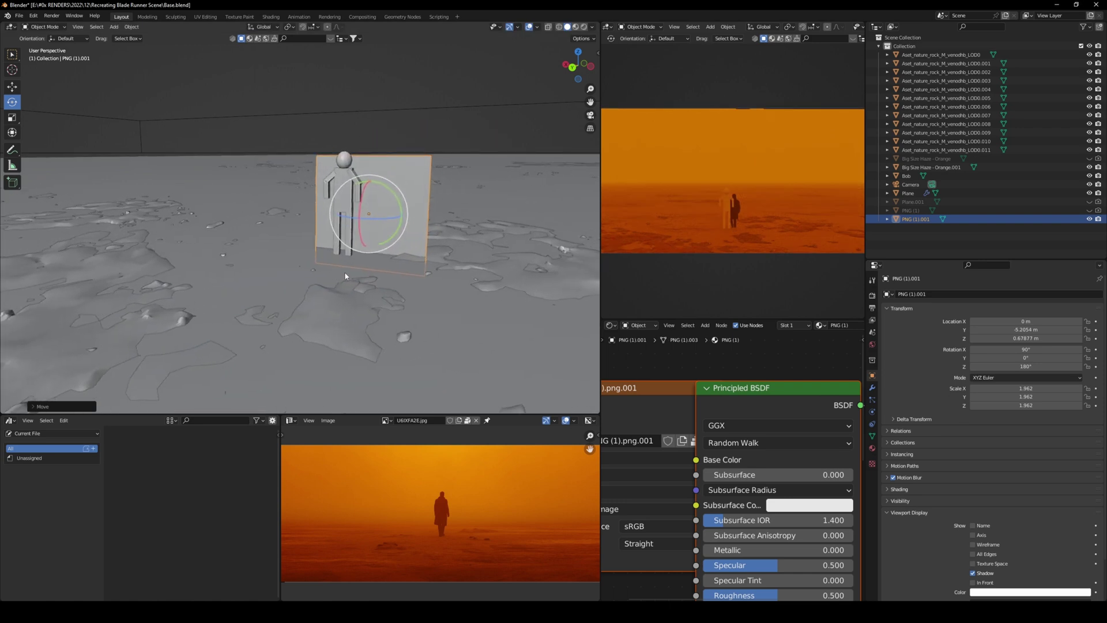
scroll(345, 276, up, 2)
key(g)
key(x)
click(442, 275)
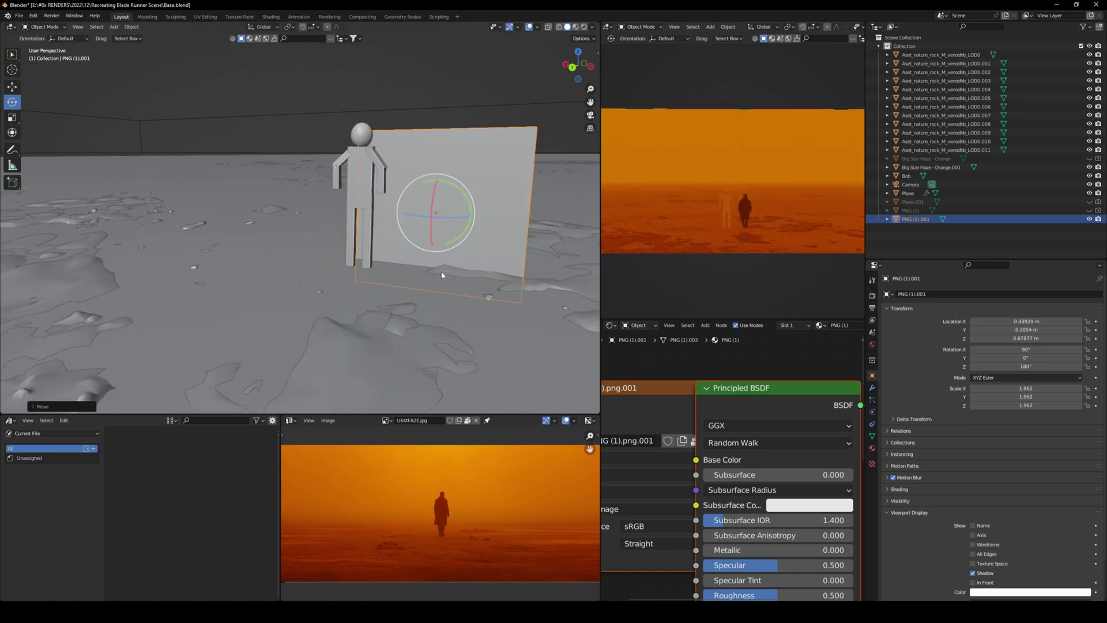
- Match the silhouette to Bob's height by scaling its plane to about 2.07 and placing it at about 0.83 m on Z
key(s)
click(494, 279)
key(g)
key(z)
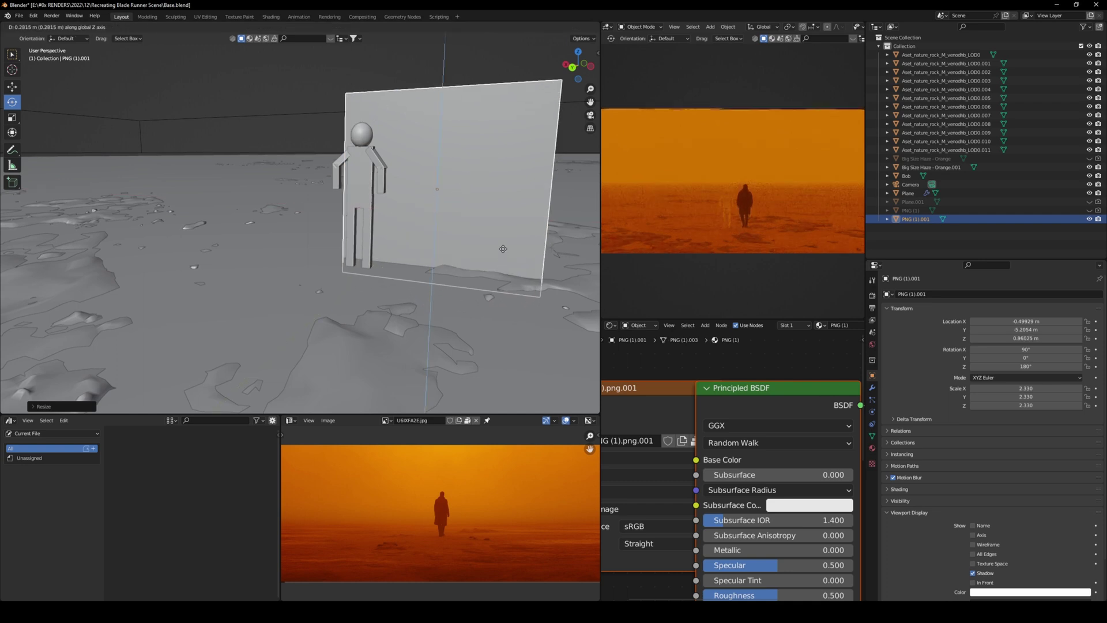
click(499, 248)
key(s)
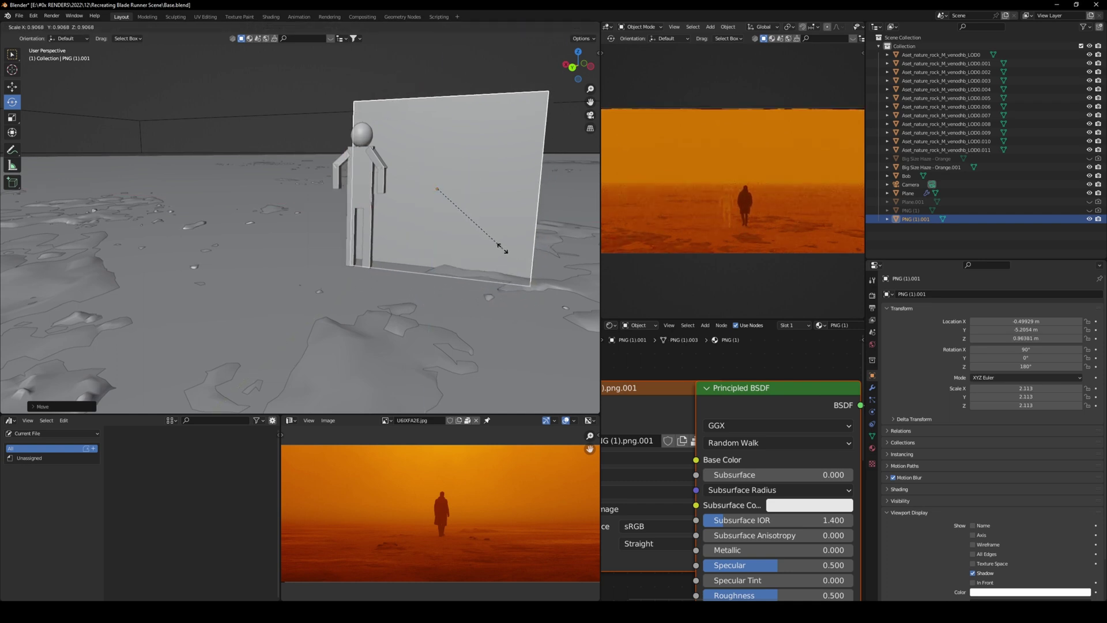
click(502, 247)
key(g)
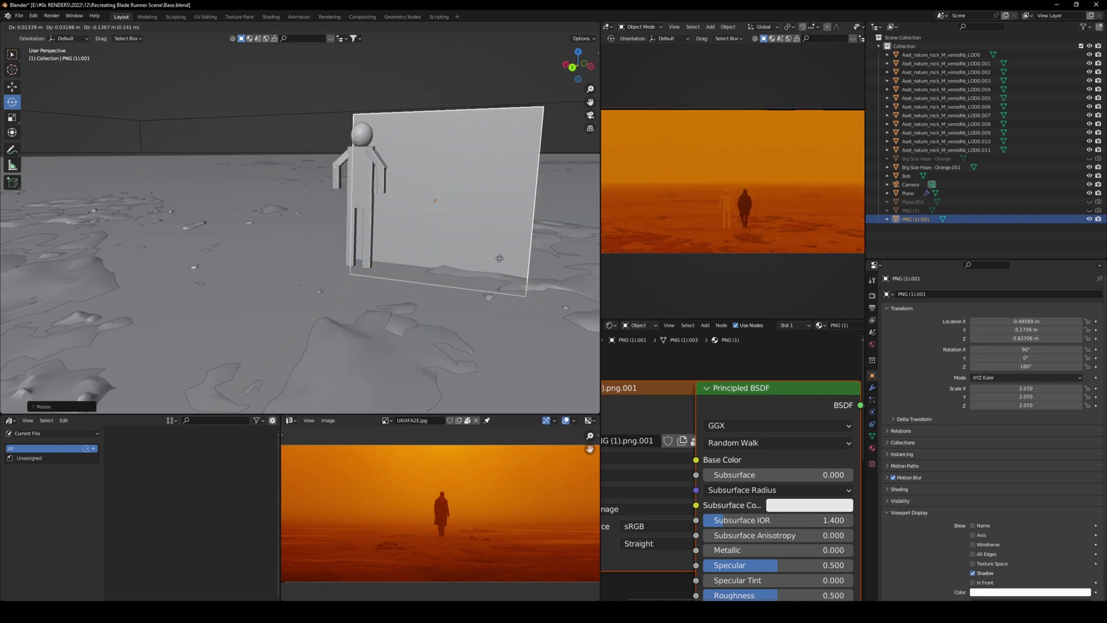
click(500, 259)
- Fine-tune the silhouette plane next to Bob, at about -0.55 m on X and 0.84 m on Z, with its feet on the ground
scroll(770, 259, up, 5)
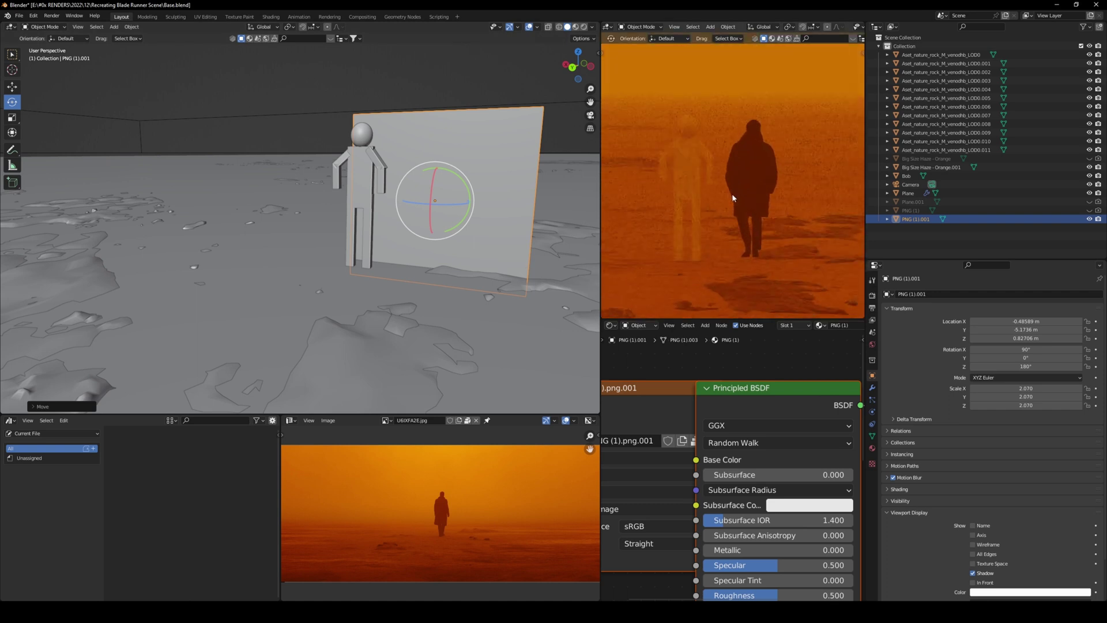
key(g)
click(402, 237)
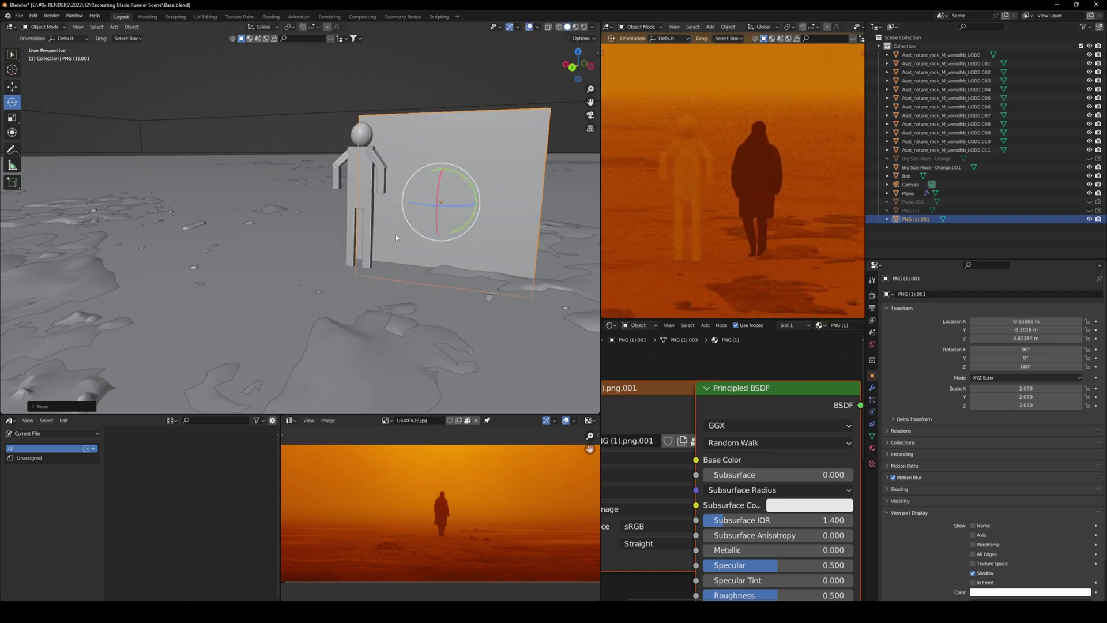
key(g)
middle_drag(402, 237, 331, 240)
click(307, 250)
key(g)
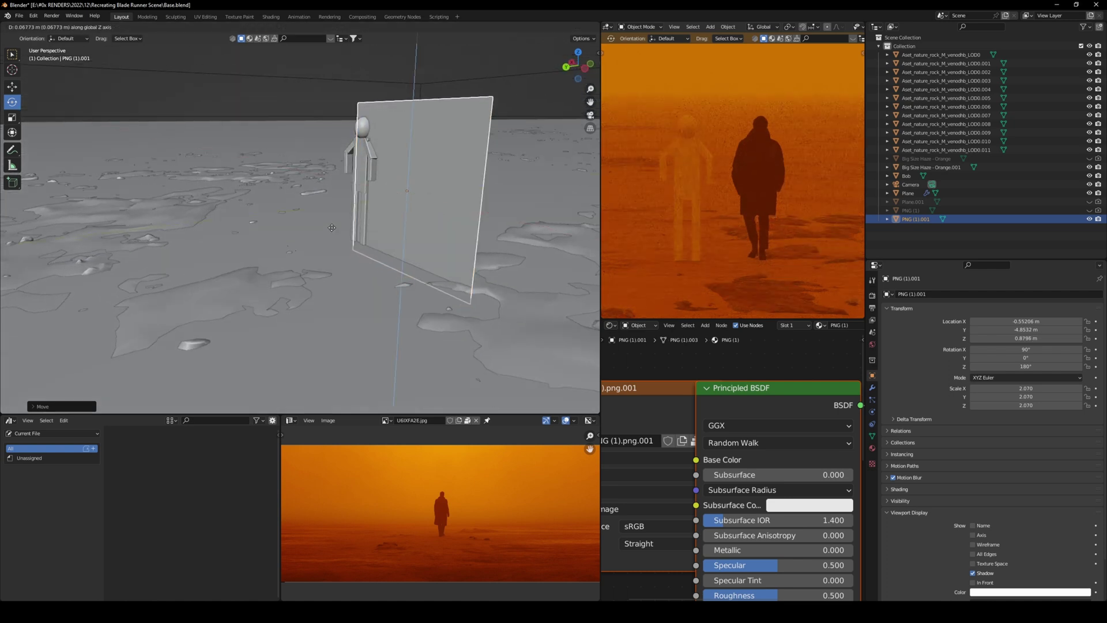
click(331, 231)
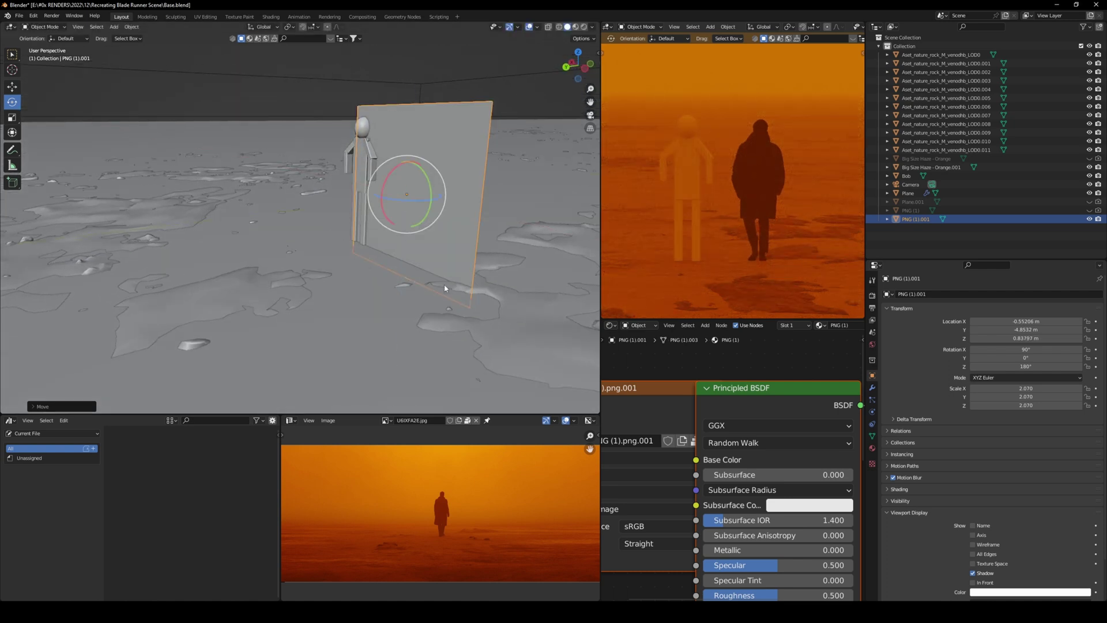
- Move the Bob reference figure along the X axis to about -17.4 m, outside the camera frame
click(490, 303)
click(354, 160)
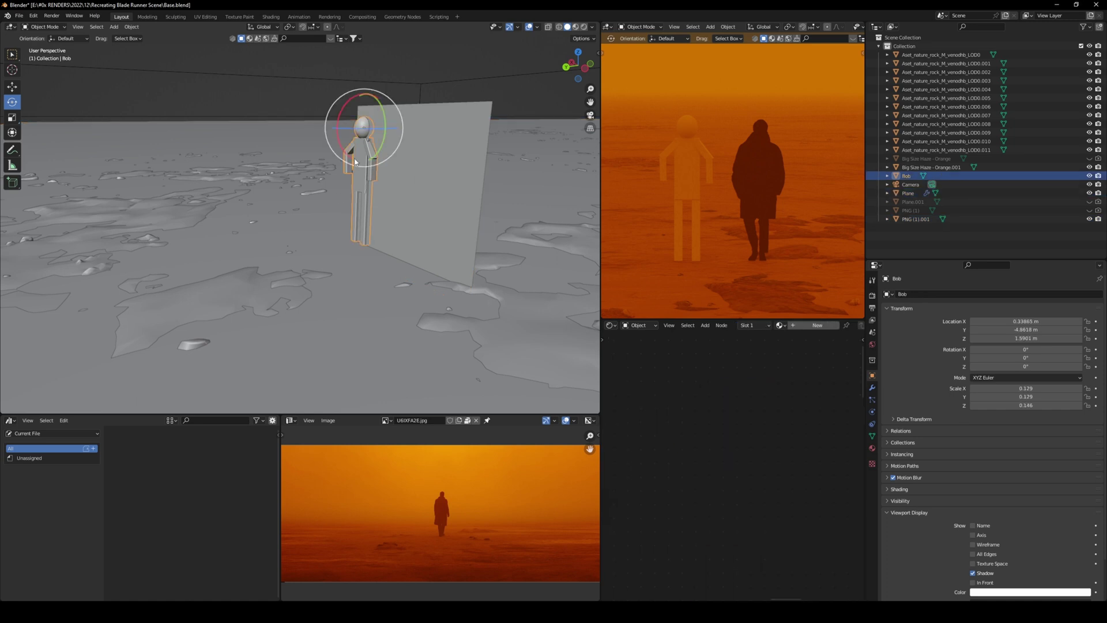
scroll(358, 300, down, 1)
middle_drag(346, 277, 366, 296)
scroll(356, 278, down, 5)
scroll(354, 276, down, 4)
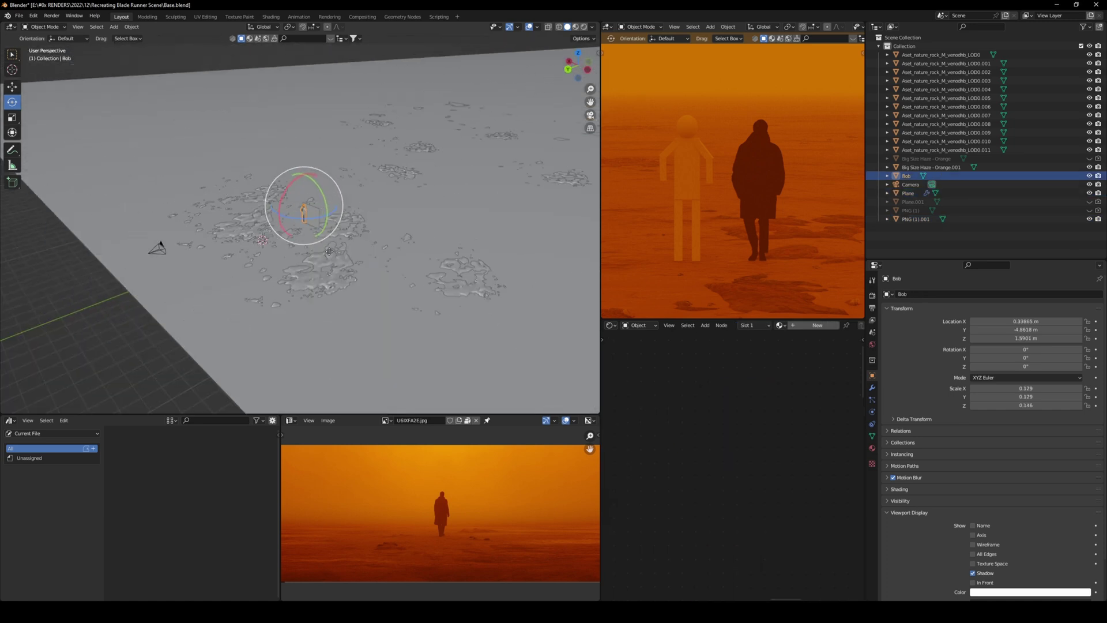
key(g)
key(x)
click(524, 369)
scroll(661, 219, down, 6)
scroll(675, 230, down, 2)
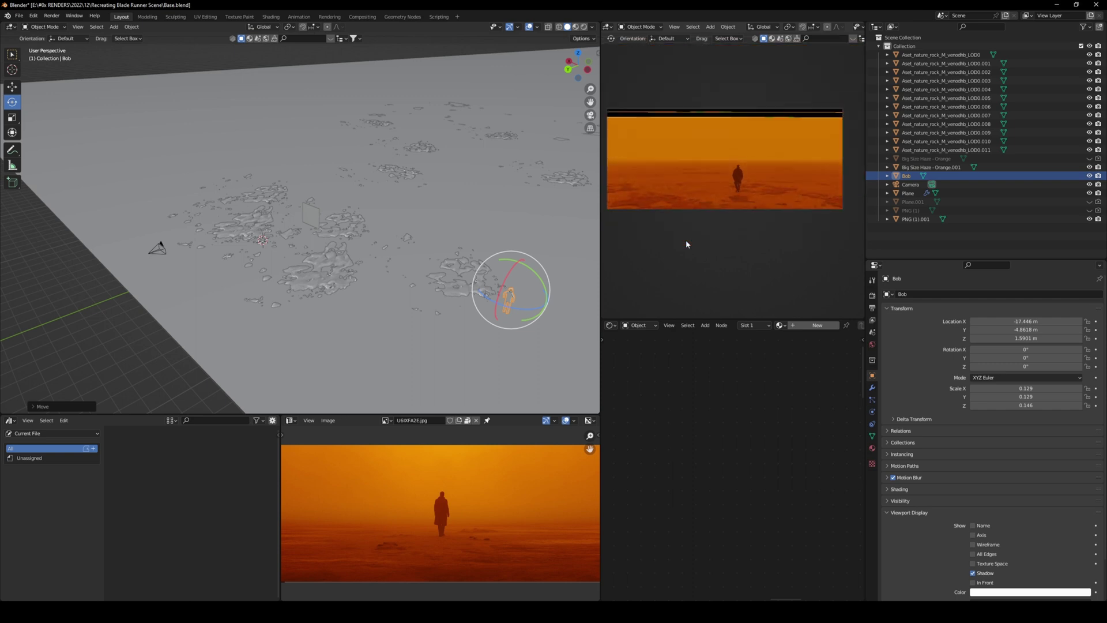
- Shift the silhouette plane along the X axis to adjust its horizontal placement in the camera frame
click(311, 217)
middle_drag(311, 217, 340, 219)
key(g)
key(x)
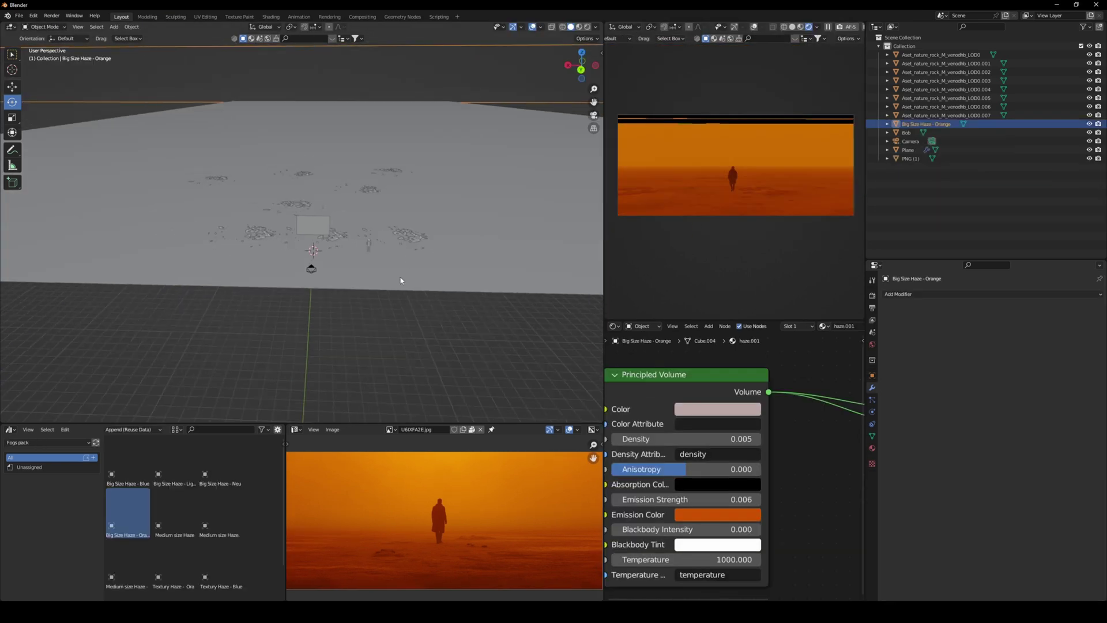
- Move the orange haze volume along the Y axis relative to the ground plane
scroll(407, 239, down, 5)
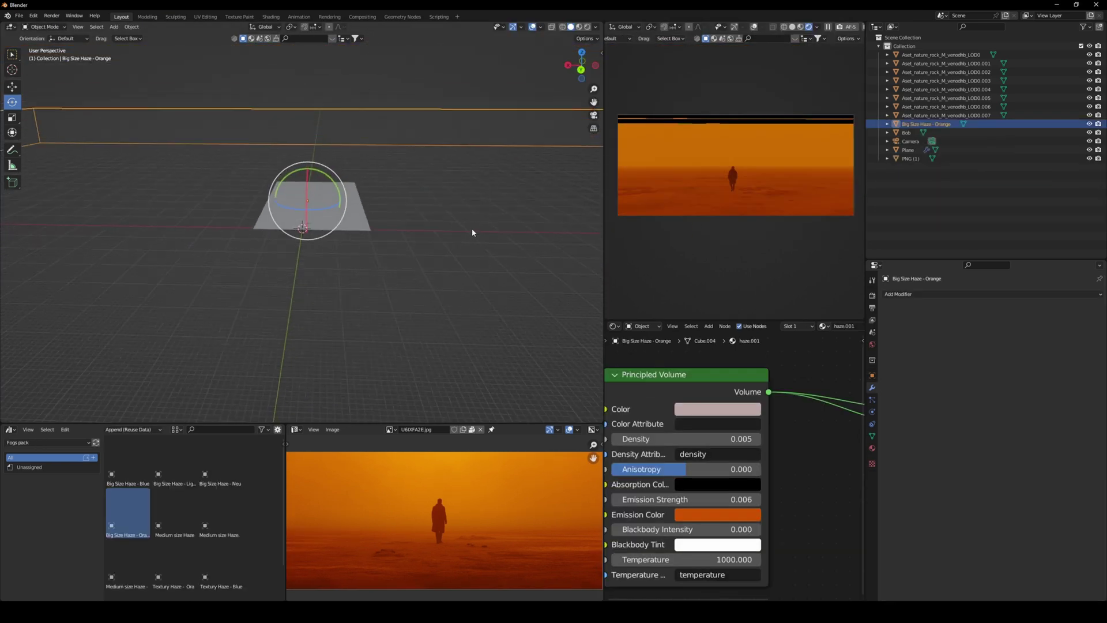
middle_drag(472, 233, 379, 238)
key(g)
key(y)
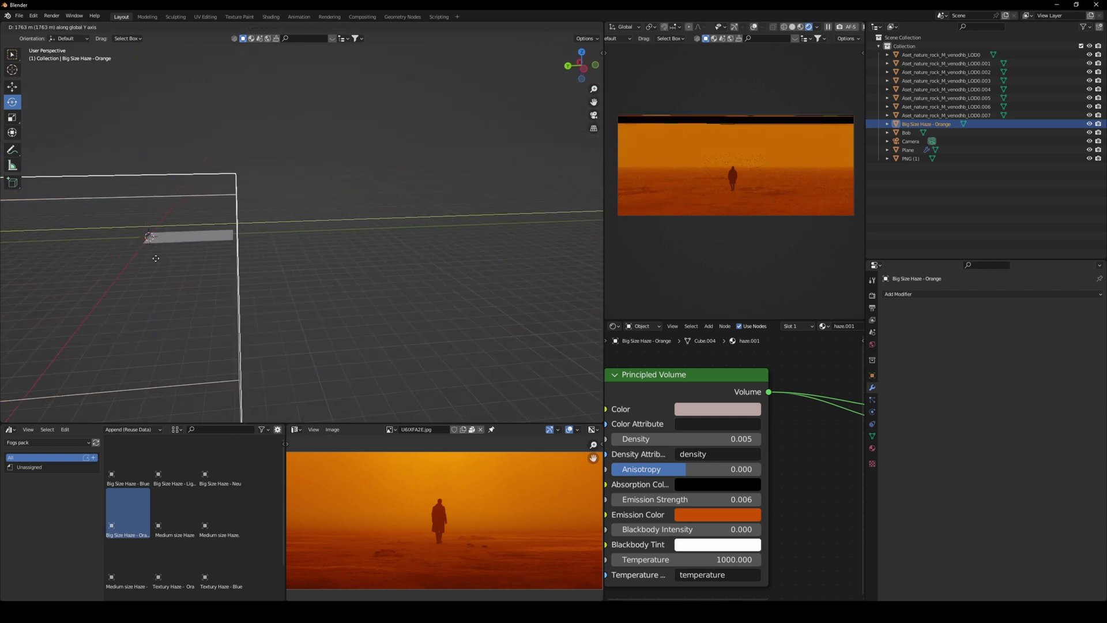
click(72, 259)
- Round the vertical edges of the haze volume's mesh with a many-segment bevel and reposition the volume over the ground
key(Tab)
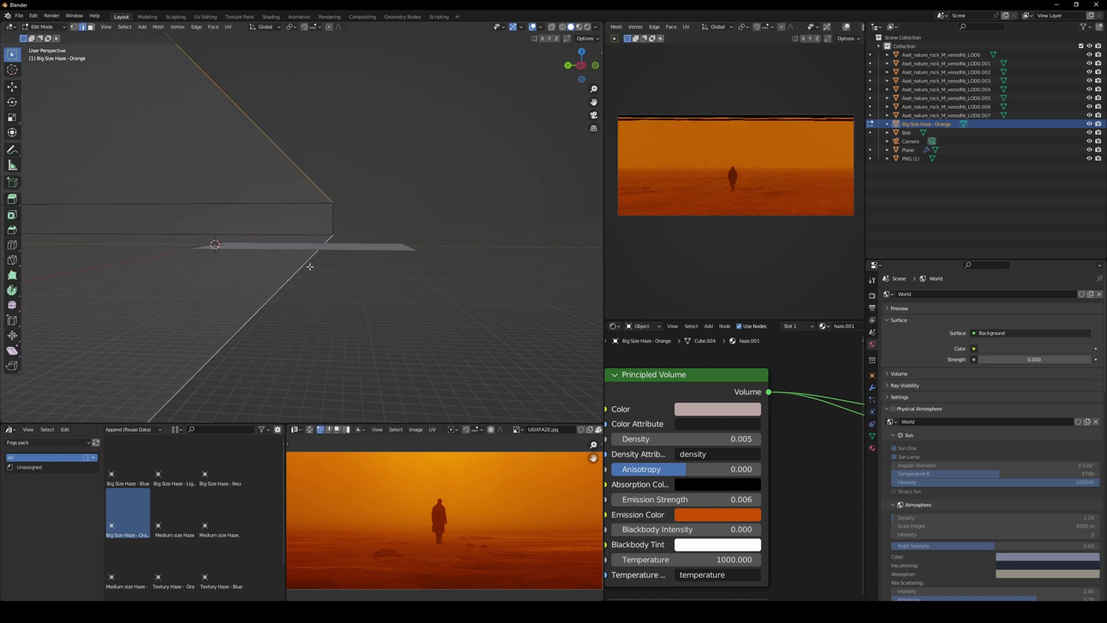
middle_drag(310, 266, 335, 261)
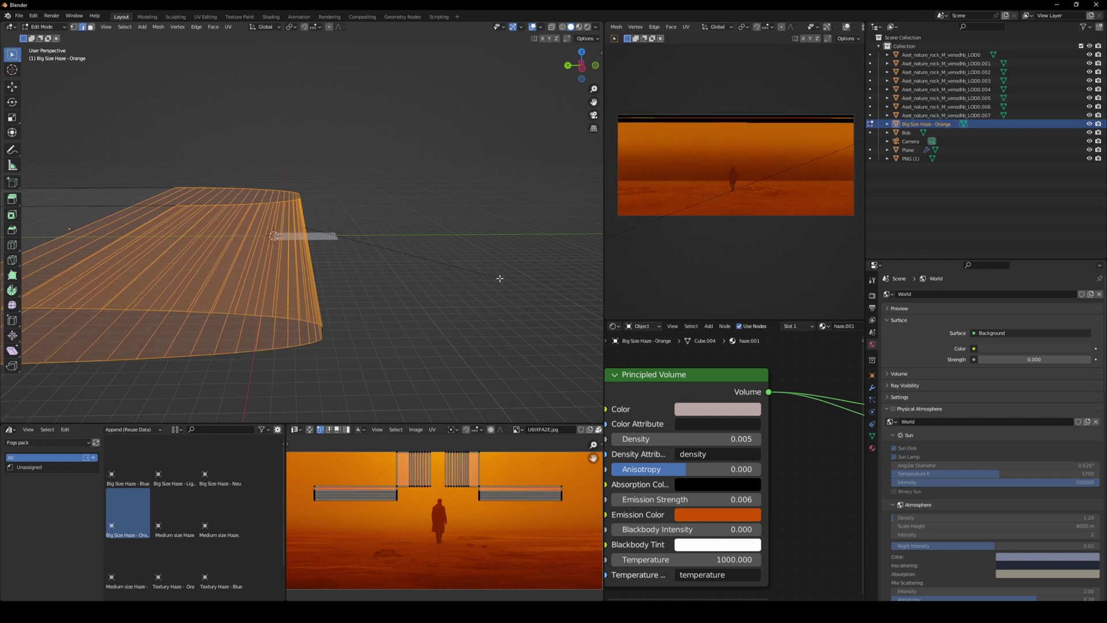
click(503, 279)
key(Tab)
key(g)
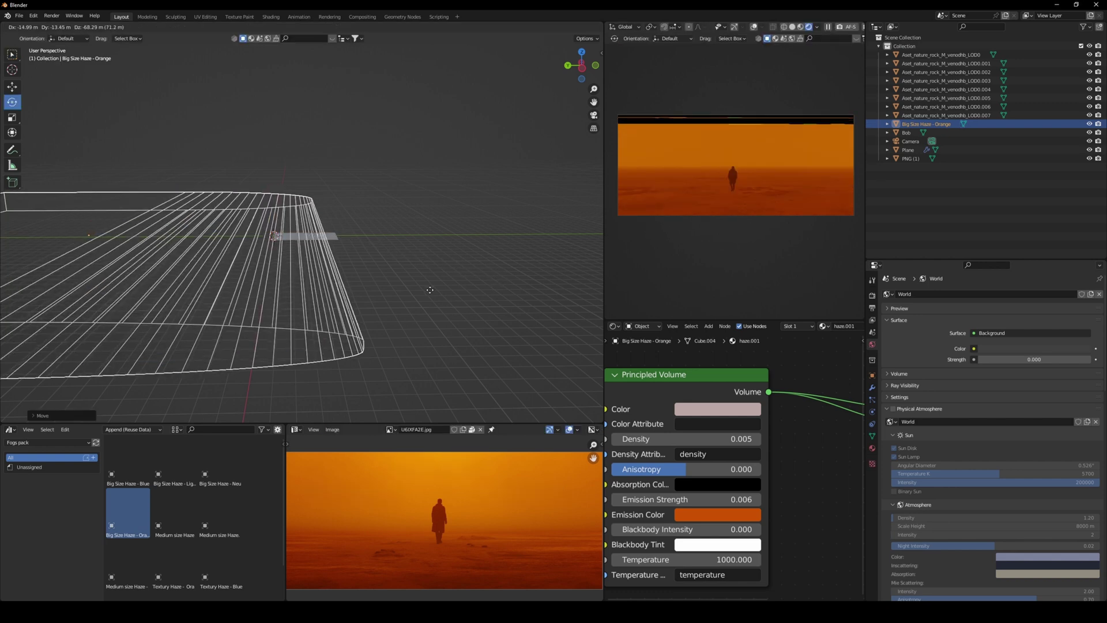
click(429, 289)
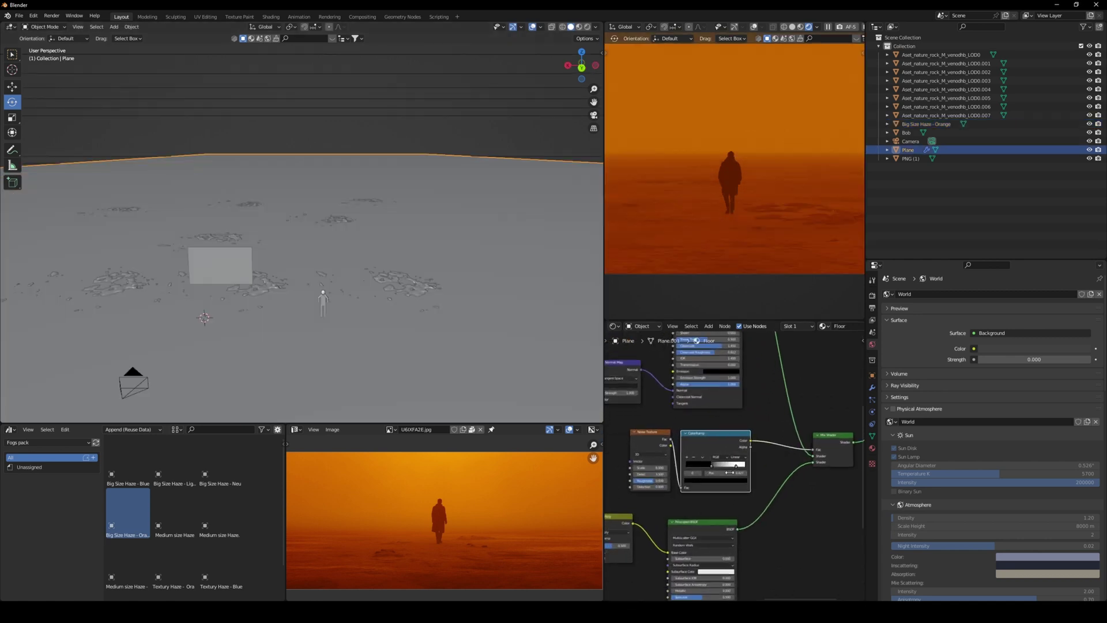
- Make two linked duplicates of the rocky ground patch and place them in the foreground on either side of the camera
scroll(715, 469, up, 2)
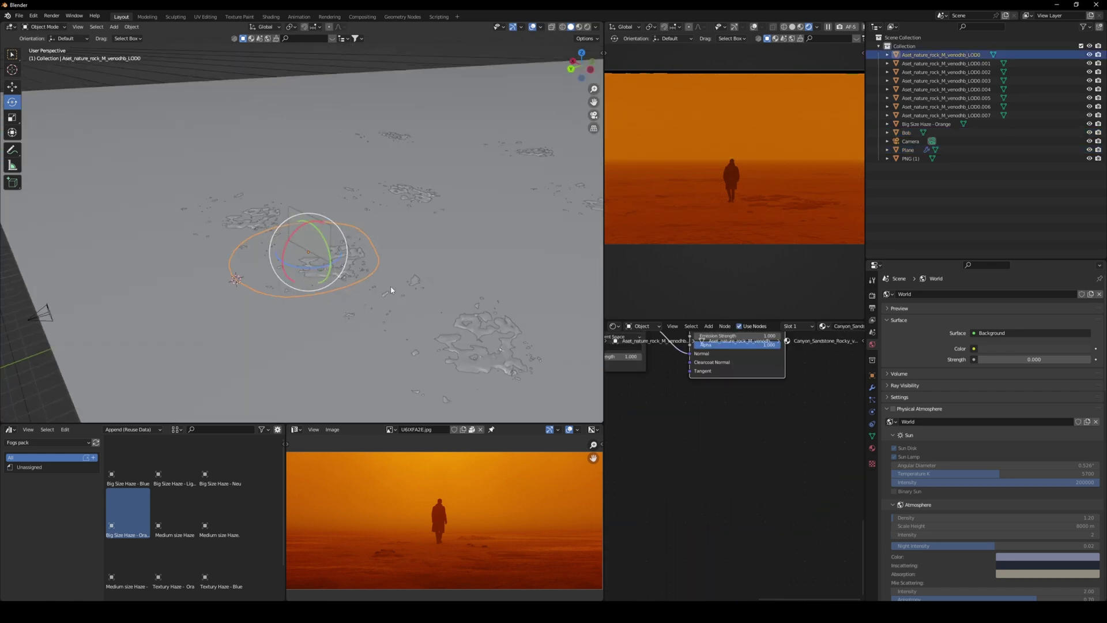
key(shift+d)
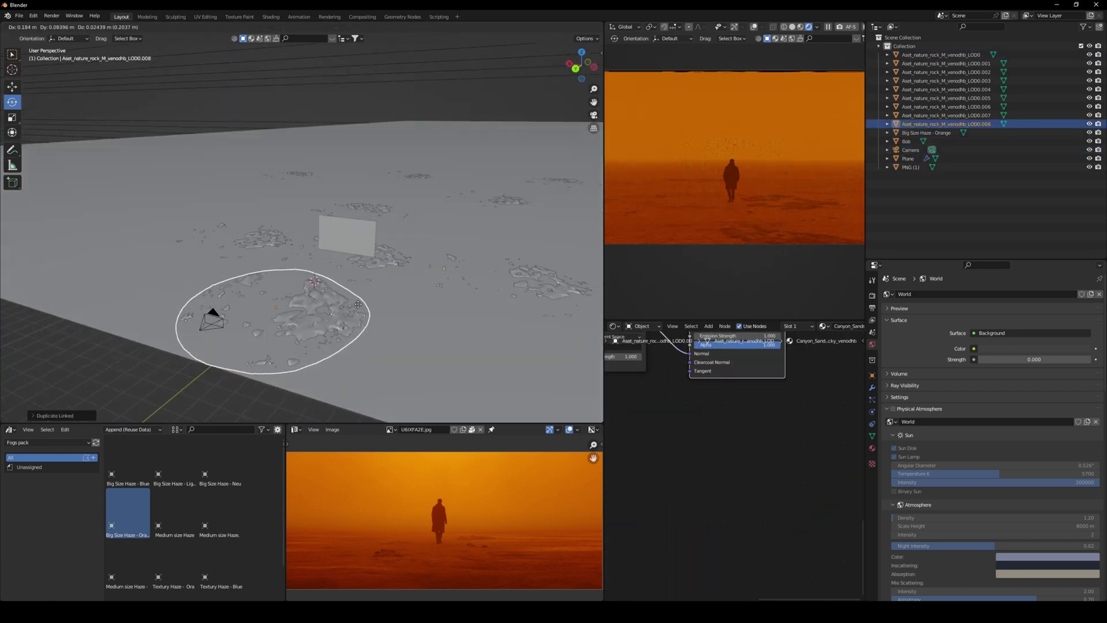
click(359, 308)
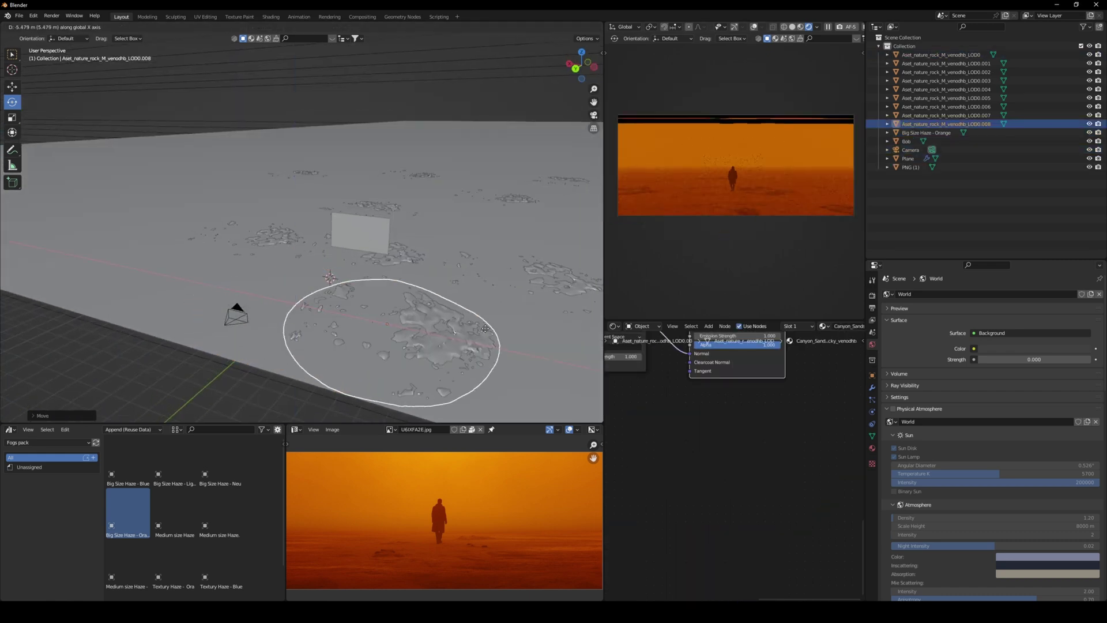
click(369, 323)
key(alt+d)
click(263, 307)
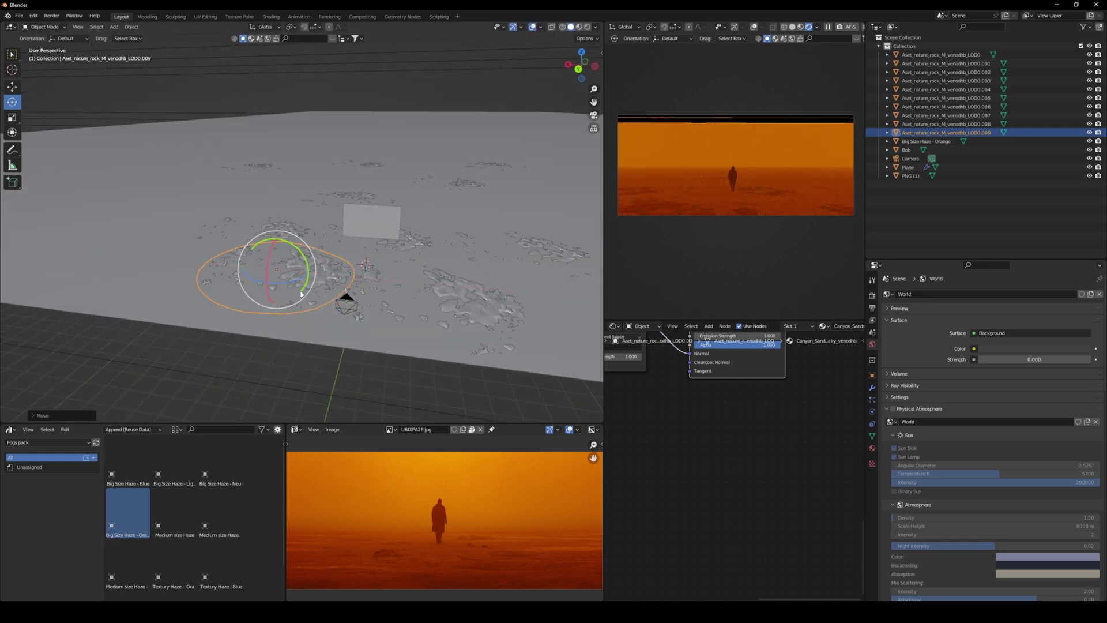
key(g)
click(302, 290)
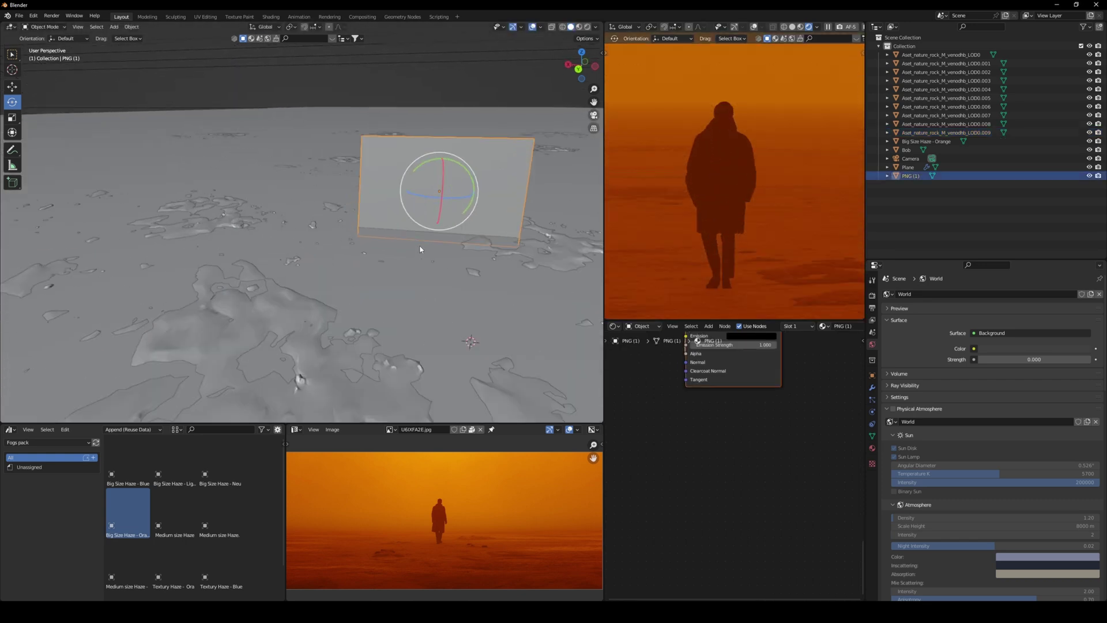
- Nudge the silhouette plane slightly along the X axis
key(g)
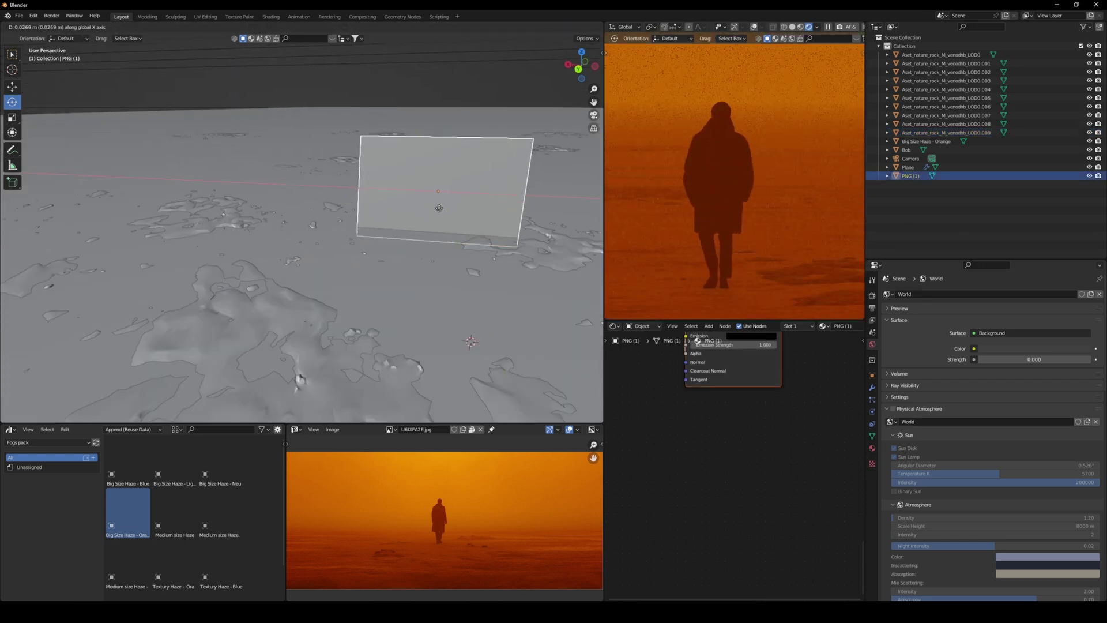
click(421, 250)
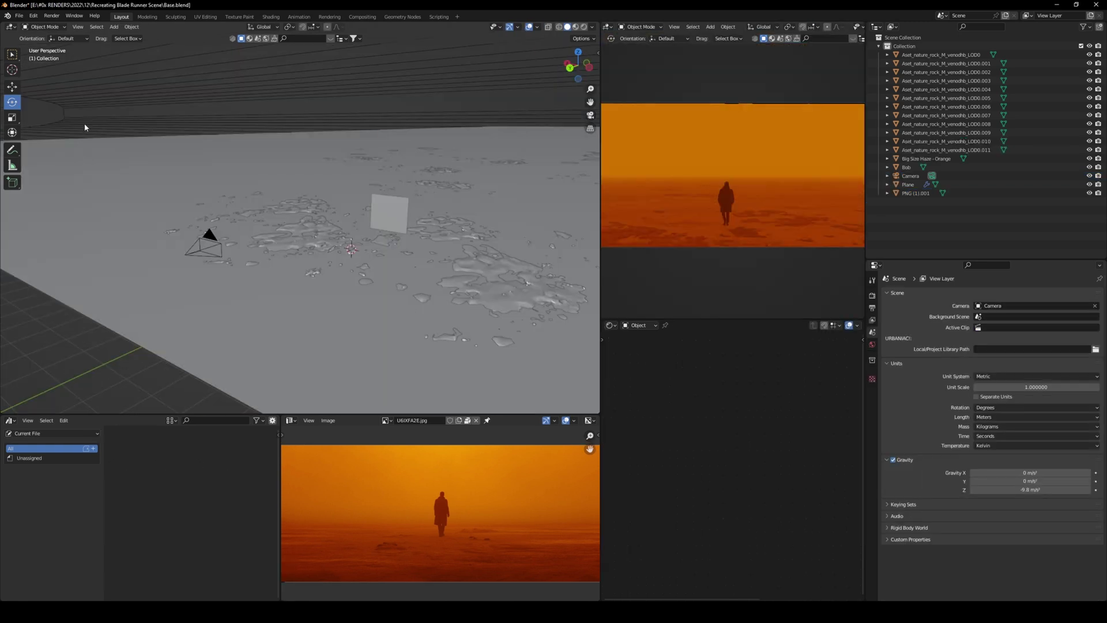
- Import the silhouette PNG (23).png from the silhouette pack's Ready folder as an image plane
click(19, 15)
mouse_move(47, 135)
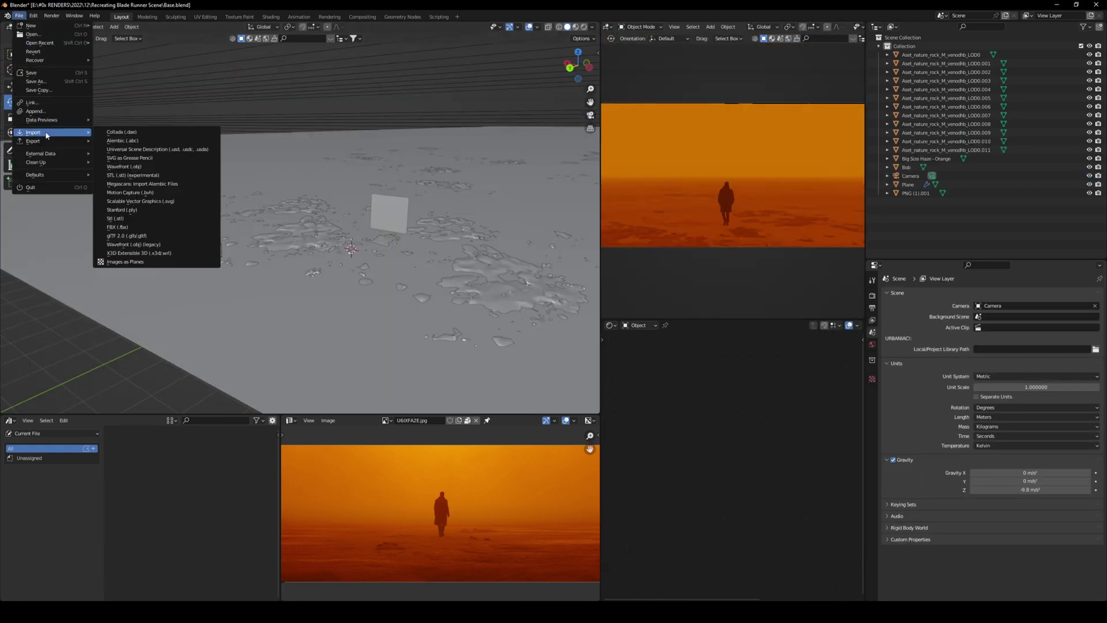
click(140, 264)
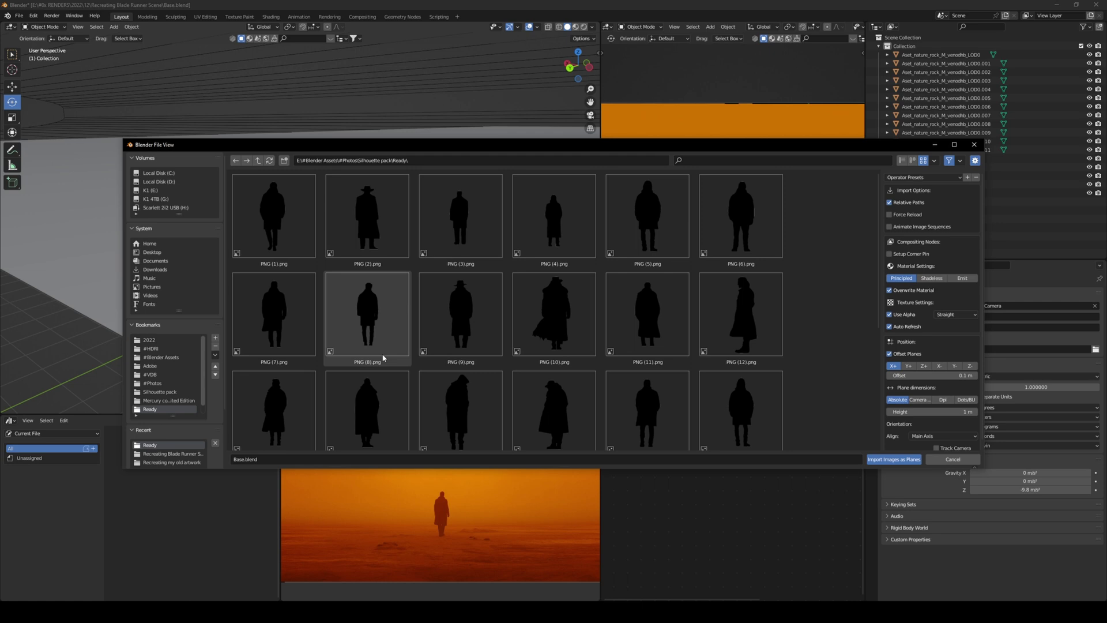
scroll(807, 275, down, 5)
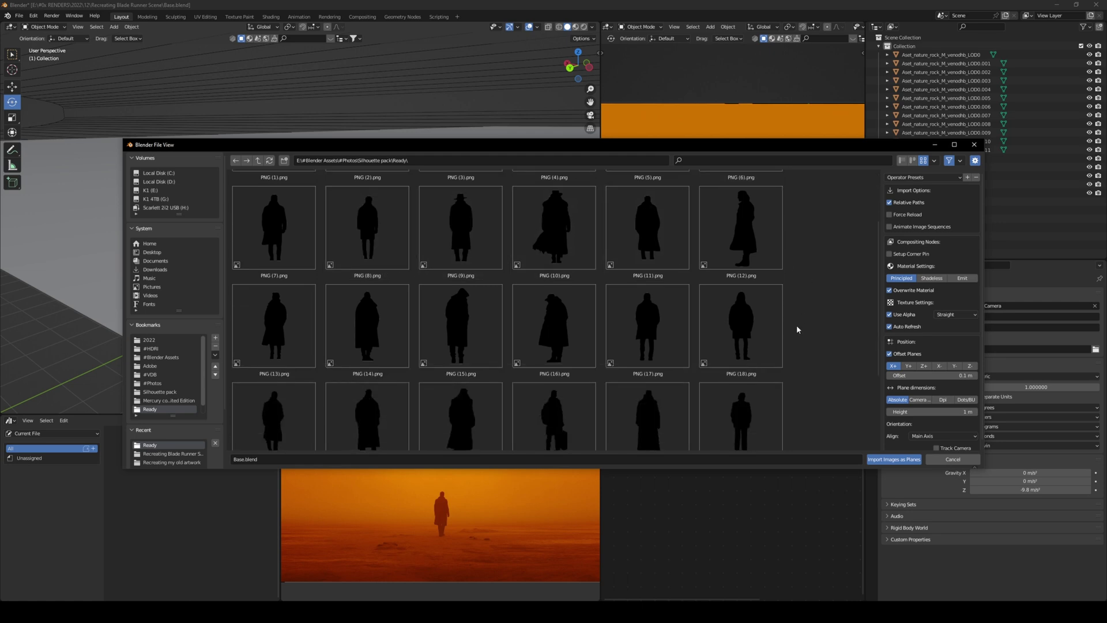
scroll(794, 341, down, 1)
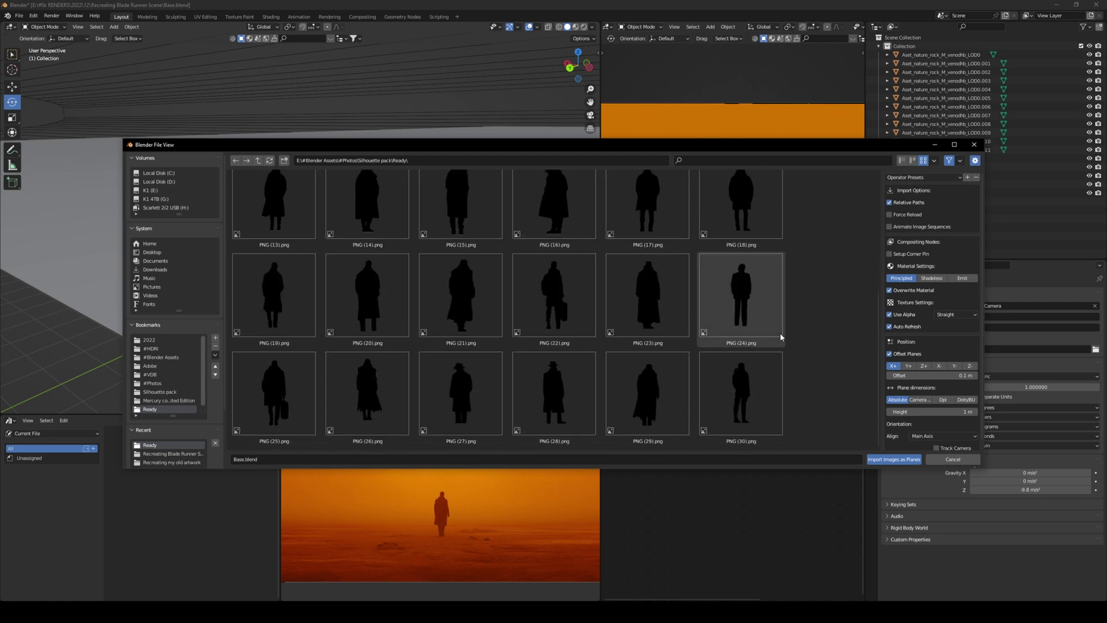
double_click(659, 300)
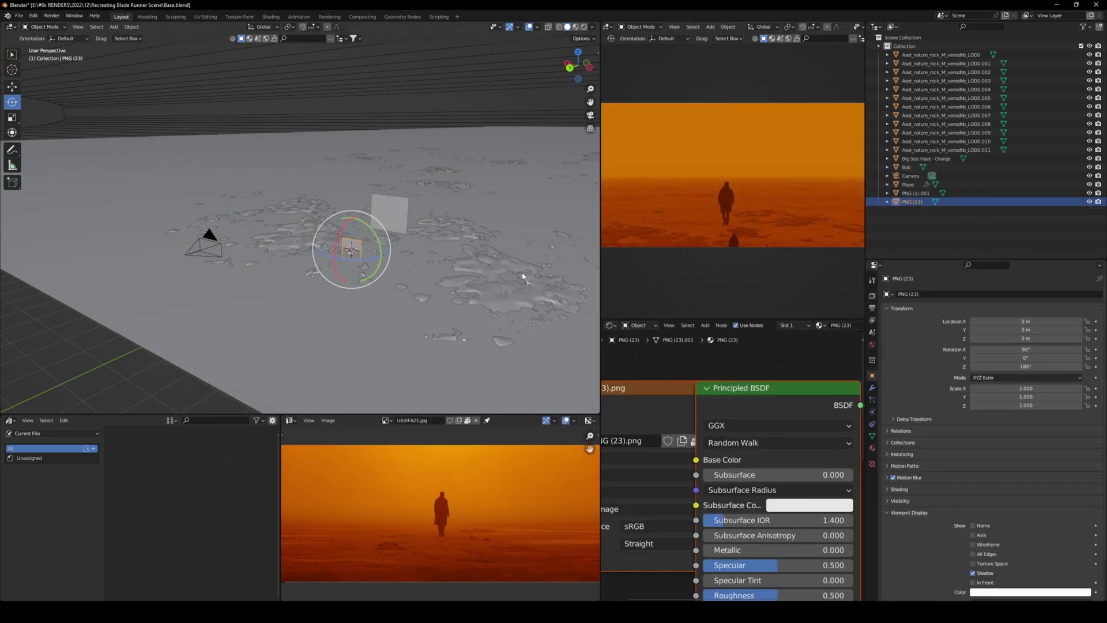
- Scale the new silhouette plane up to about 1.53 and raise it to about 0.89 m on Z
click(473, 270)
middle_drag(439, 265, 427, 247)
key(g)
key(z)
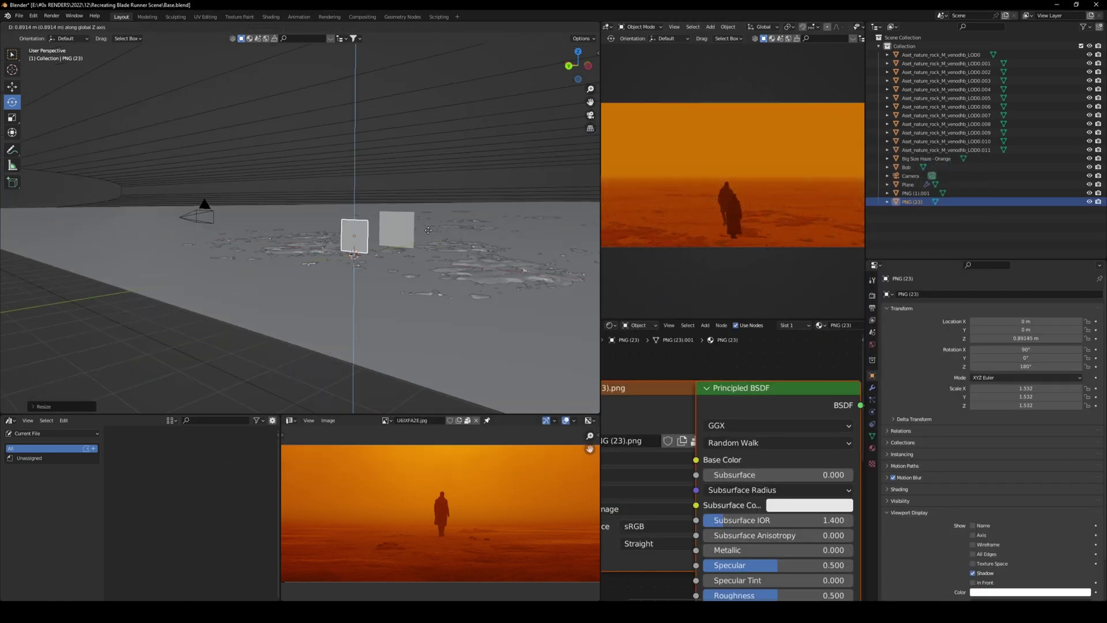
click(429, 230)
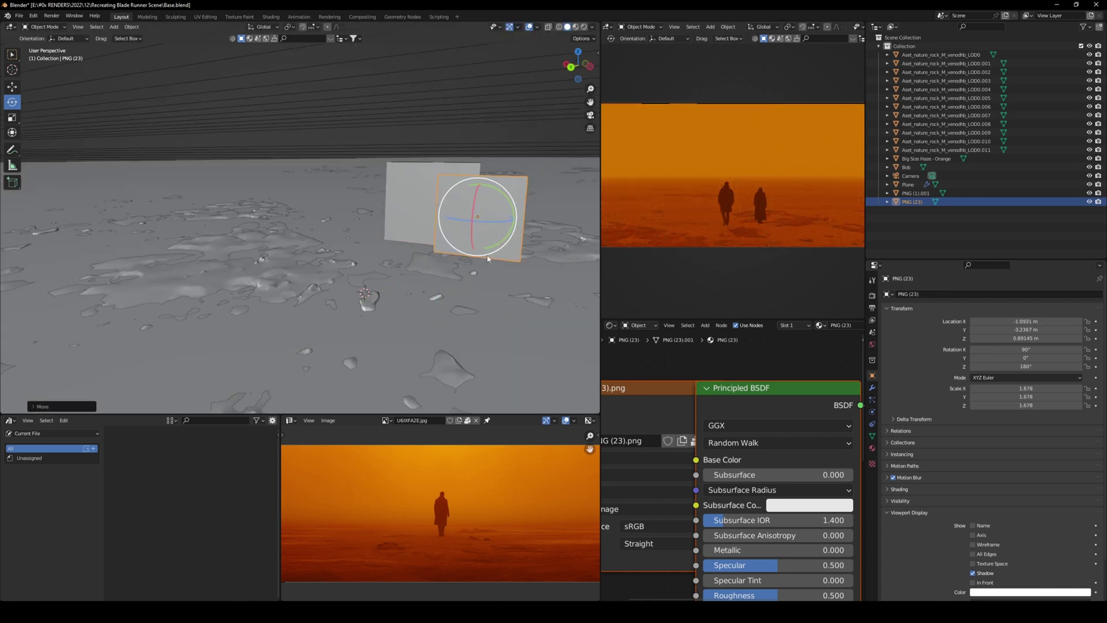
- Enlarge the new silhouette plane to about 2.23, move it level with the older silhouette plane and hide the older one
middle_drag(429, 248, 422, 256)
key(g)
key(y)
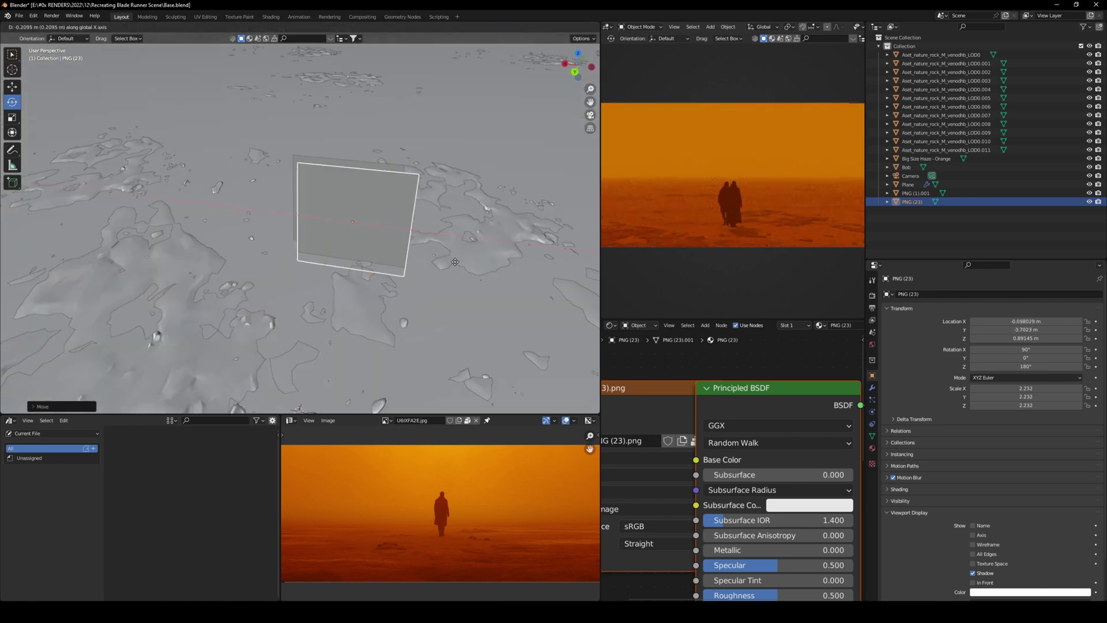
click(1098, 193)
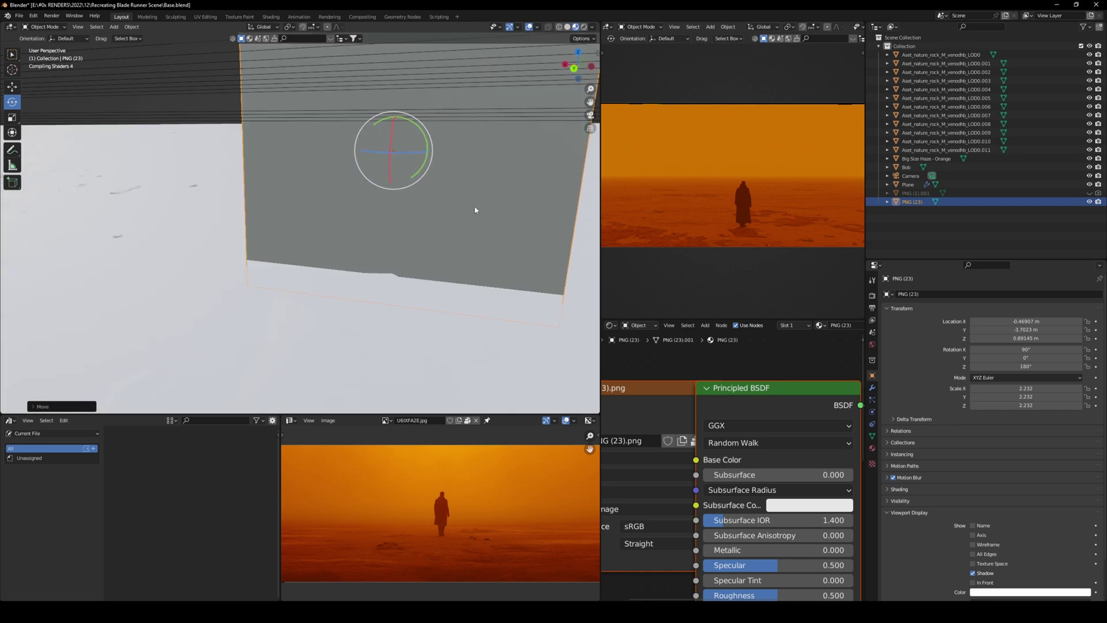
- Move the silhouette plane to about 0.01 m on X and about -4.2 m on Y
middle_drag(475, 210, 420, 237)
key(g)
key(x)
click(257, 242)
middle_drag(257, 242, 311, 225)
key(g)
key(y)
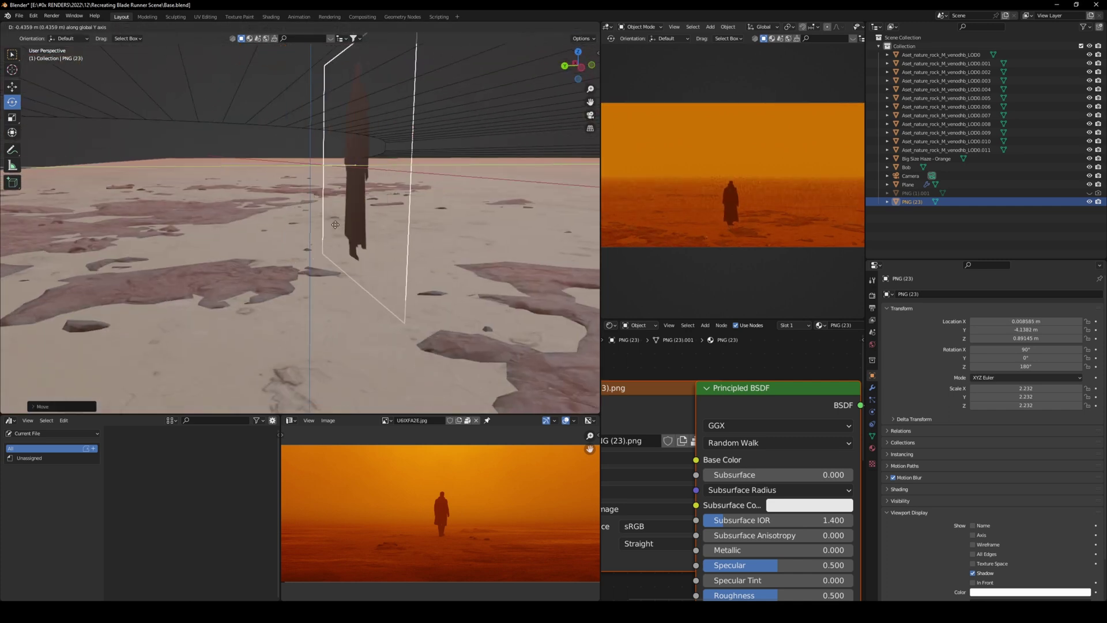
click(343, 227)
- Fine-tune the silhouette's footing on the ground at about 0.91 m on Z and about 0.08 m on X
scroll(392, 235, up, 3)
key(g)
key(z)
click(393, 231)
middle_drag(393, 232, 466, 234)
key(g)
key(x)
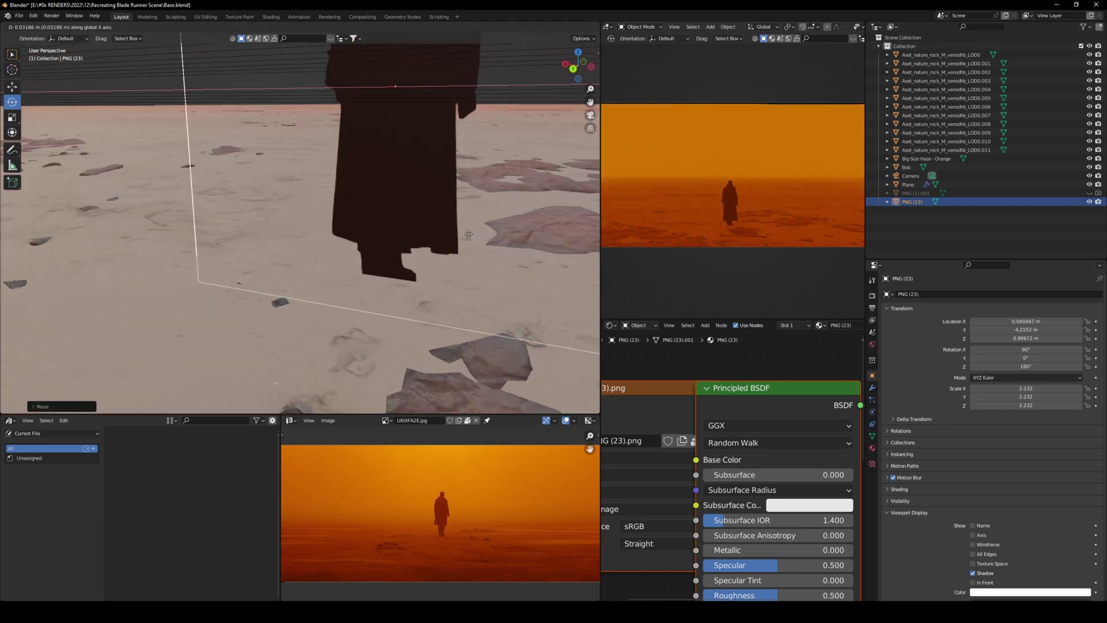
click(468, 234)
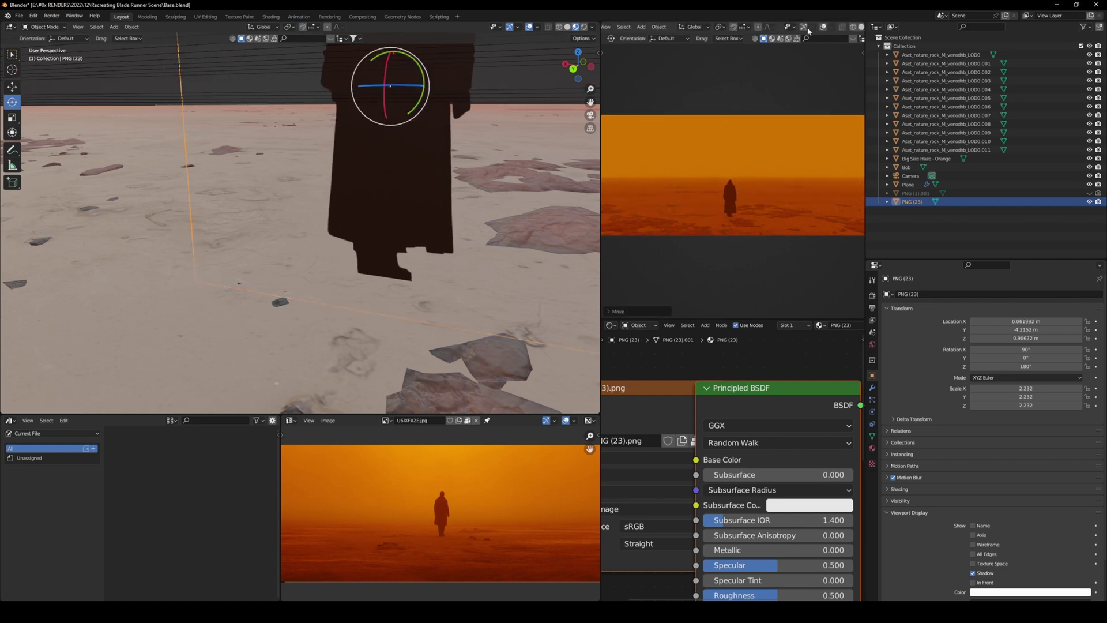
- Show gizmos and overlays in the camera view and shift the silhouette plane along X and to about -4.43 m on Y
click(803, 27)
click(823, 27)
key(g)
key(y)
click(432, 235)
middle_drag(432, 236, 484, 230)
key(g)
key(x)
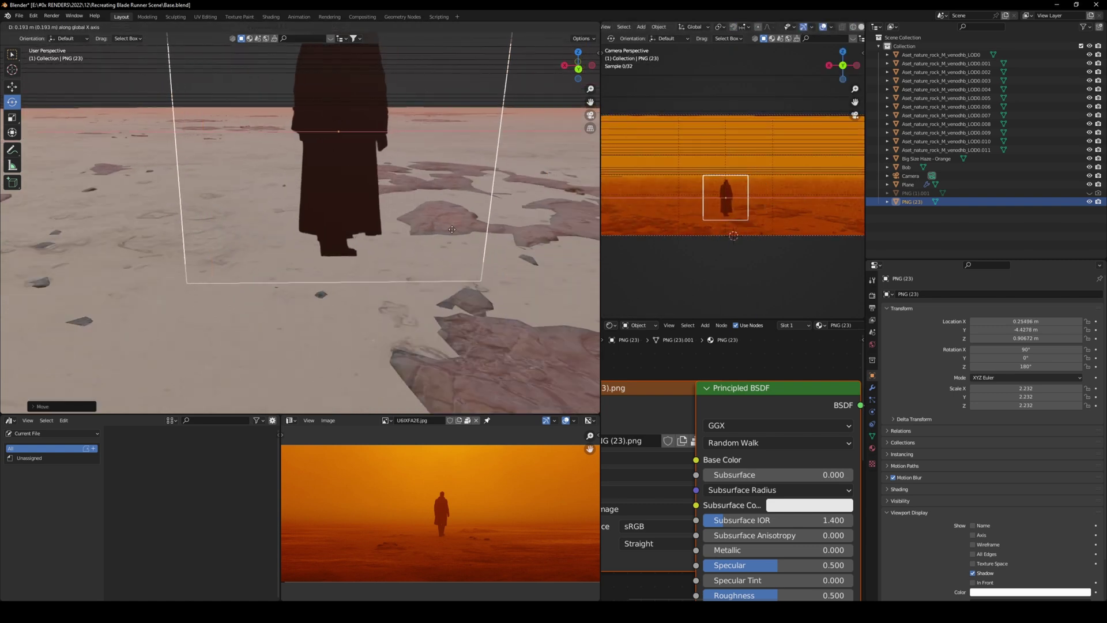
click(452, 230)
- Add a mesh plane at the scene origin and scale it to about 11.1
scroll(404, 277, down, 4)
click(413, 294)
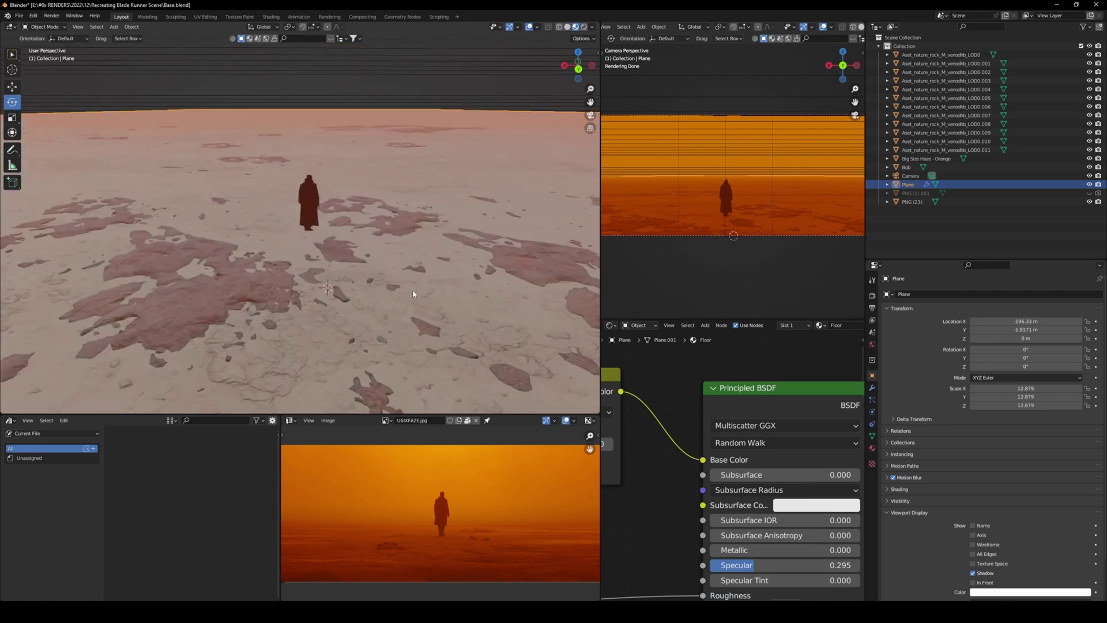
scroll(375, 288, down, 6)
click(392, 65)
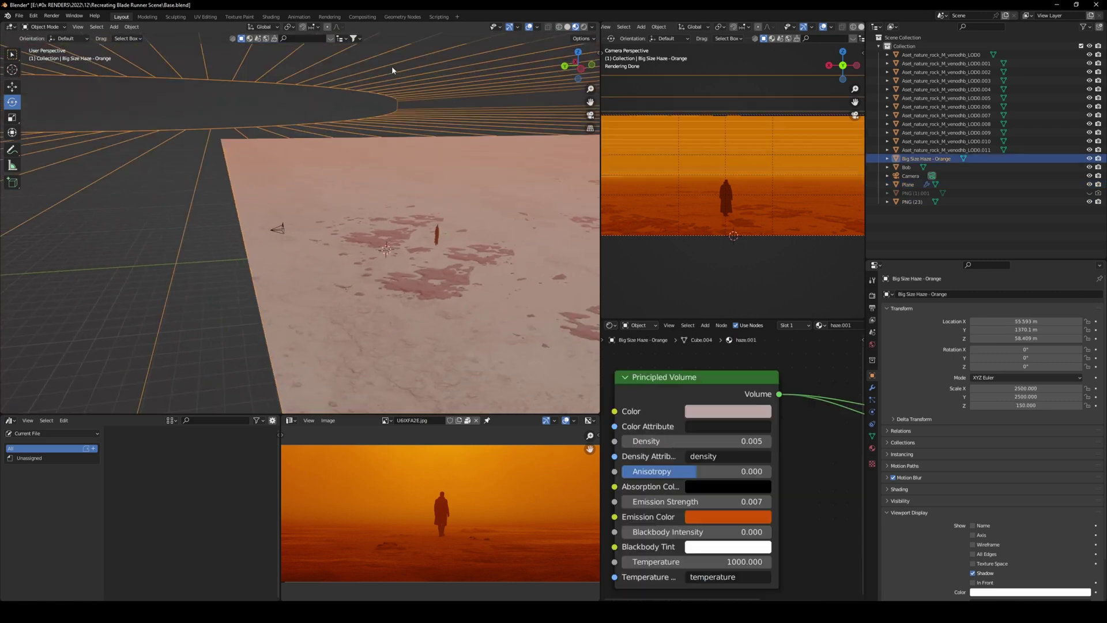
scroll(358, 234, up, 3)
key(shift+a)
mouse_move(358, 234)
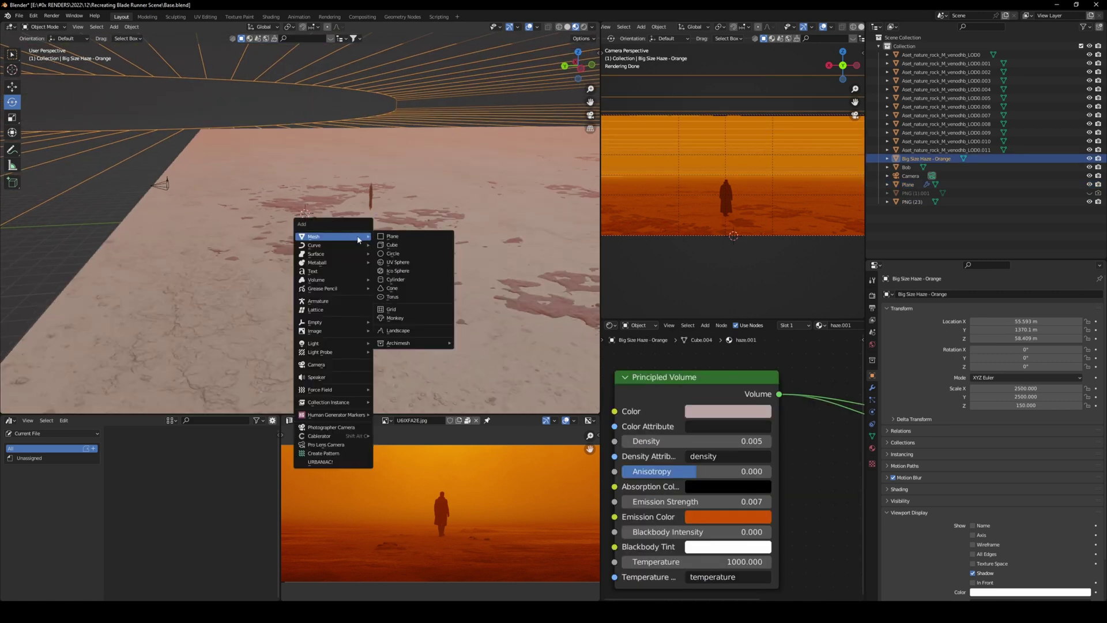
click(392, 237)
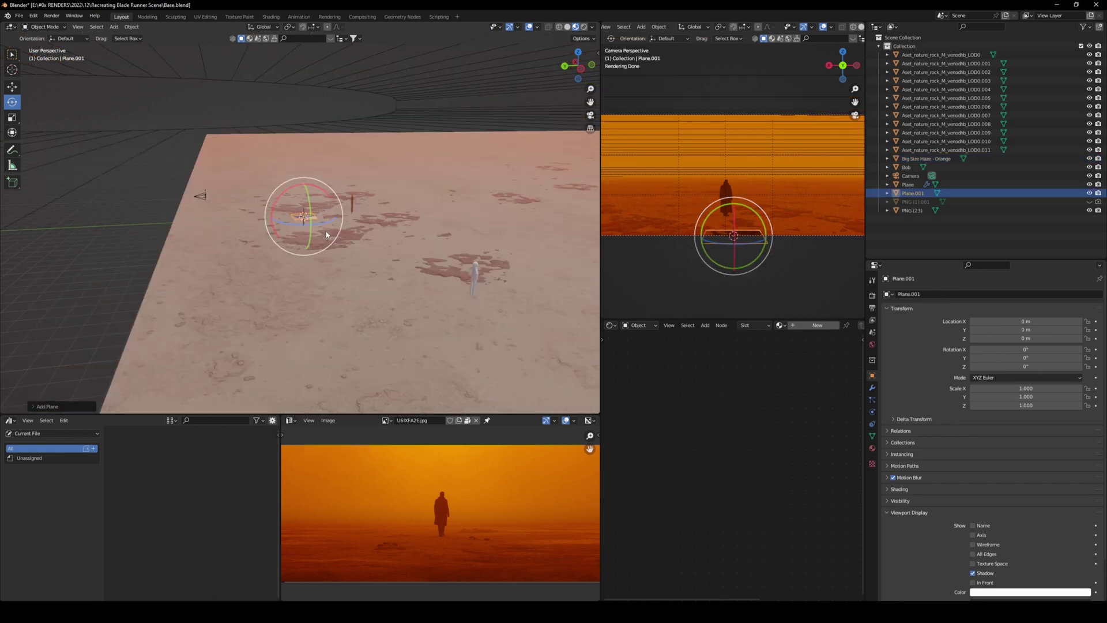
key(s)
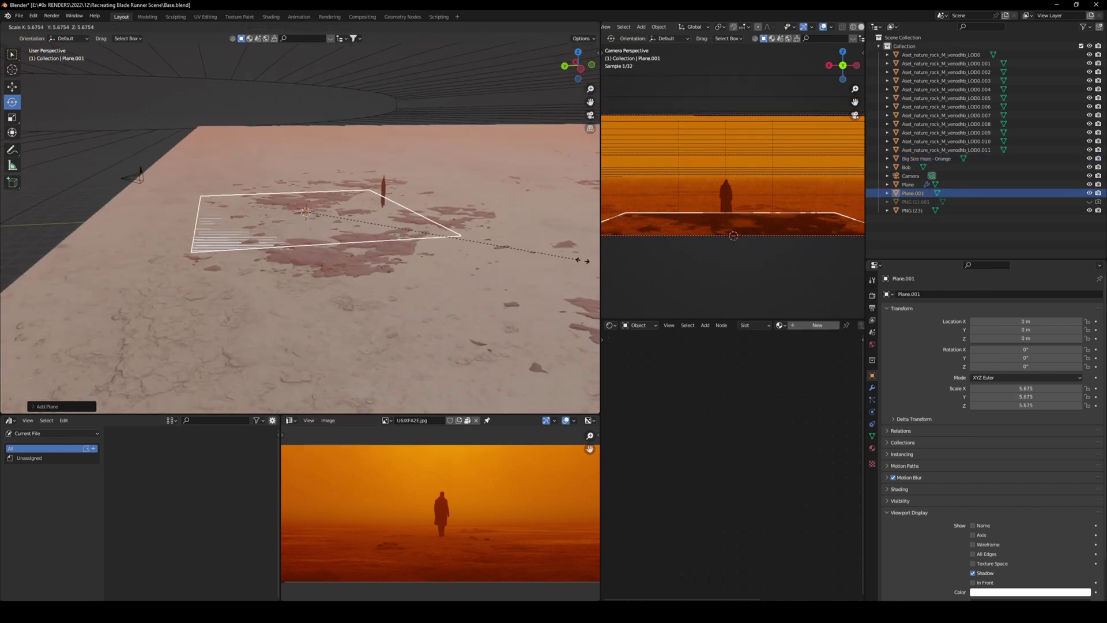
click(242, 280)
- Move the new plane to about 6.1 m on Y and lower it below the ground to about -0.84 m on Z
key(g)
key(y)
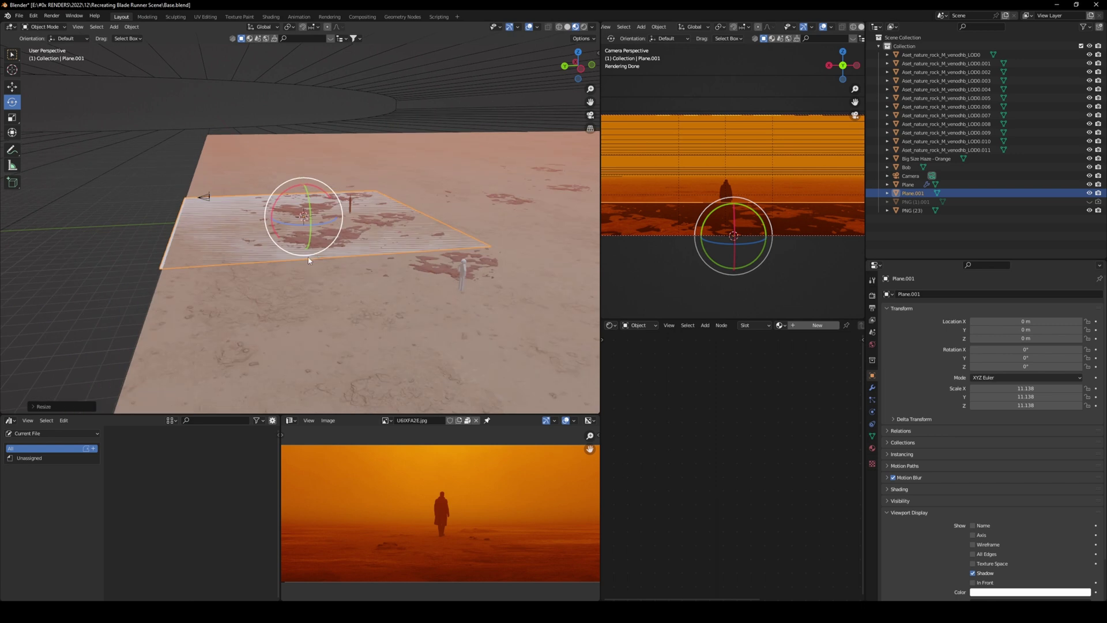
click(252, 261)
key(g)
click(250, 267)
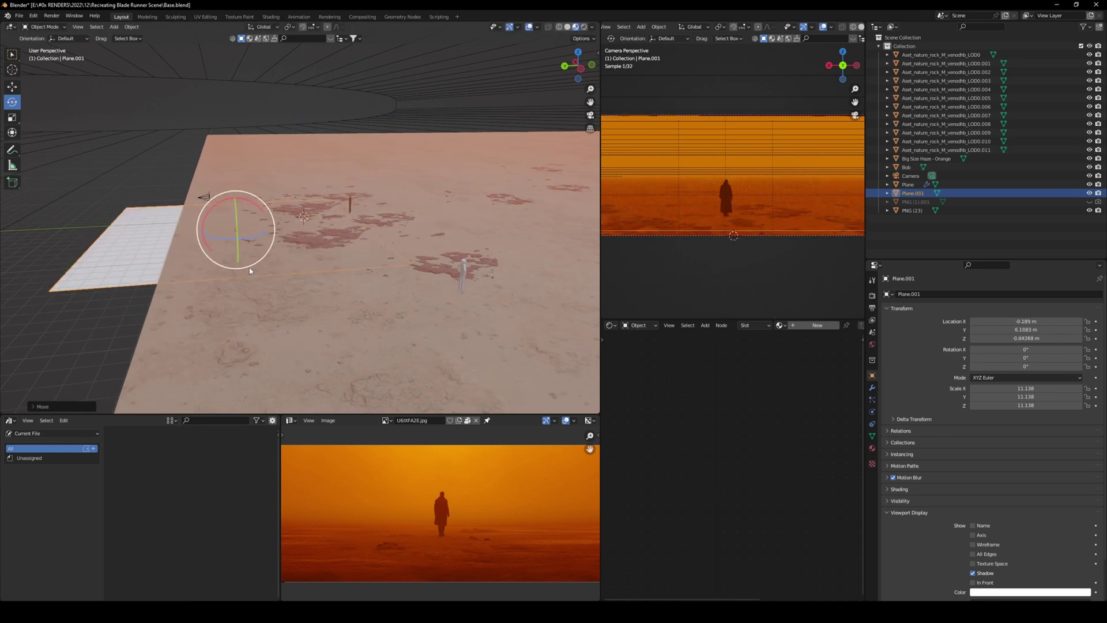
- Extrude the plane's edge behind the camera upward along Z by about 8.2 m to form a back wall
middle_drag(199, 267, 392, 278)
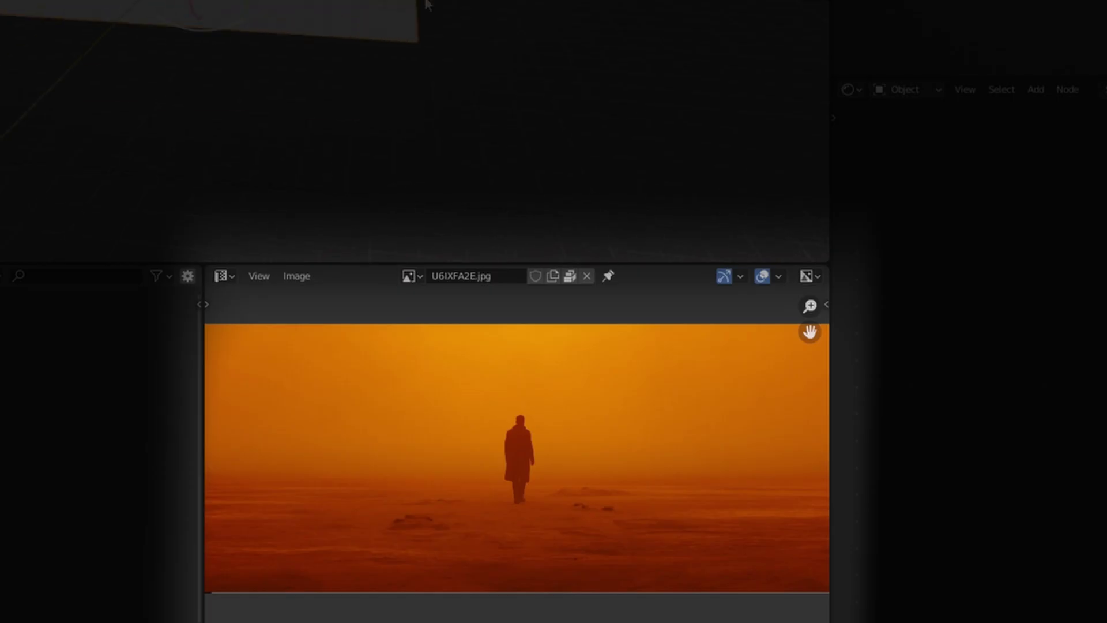
scroll(346, 272, up, 3)
middle_drag(295, 58, 227, 30)
key(Tab)
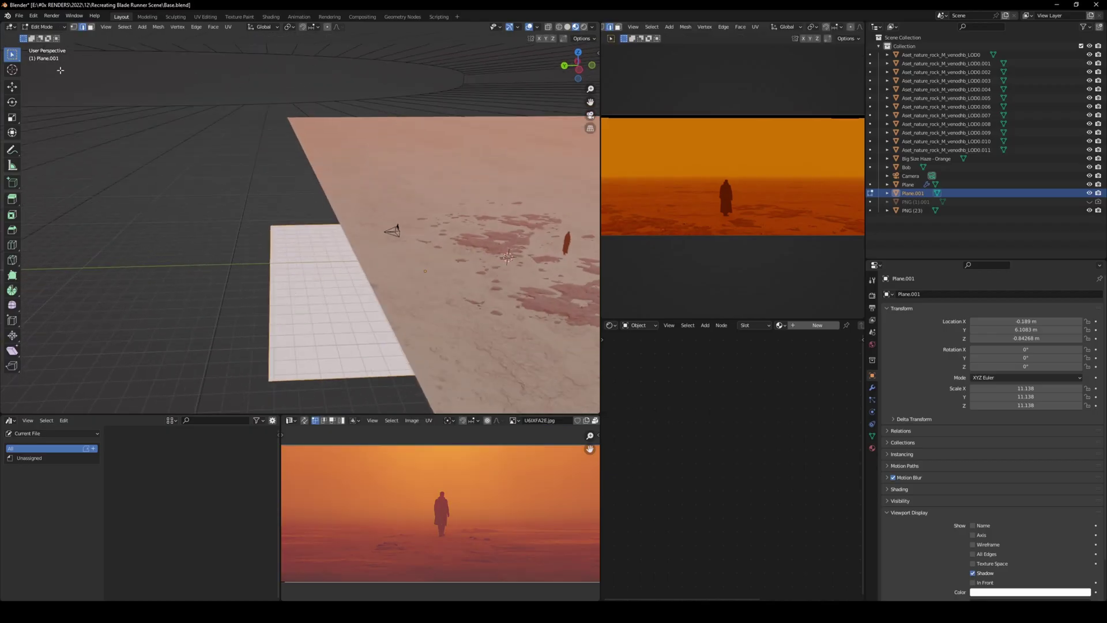
click(267, 317)
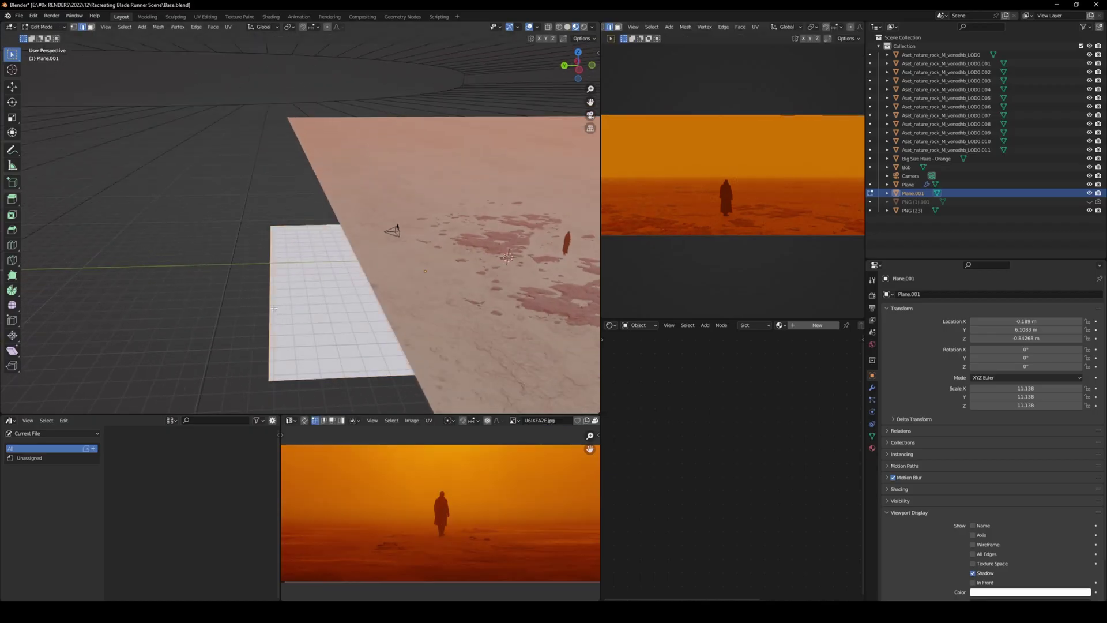
middle_drag(274, 309, 267, 284)
key(e)
key(z)
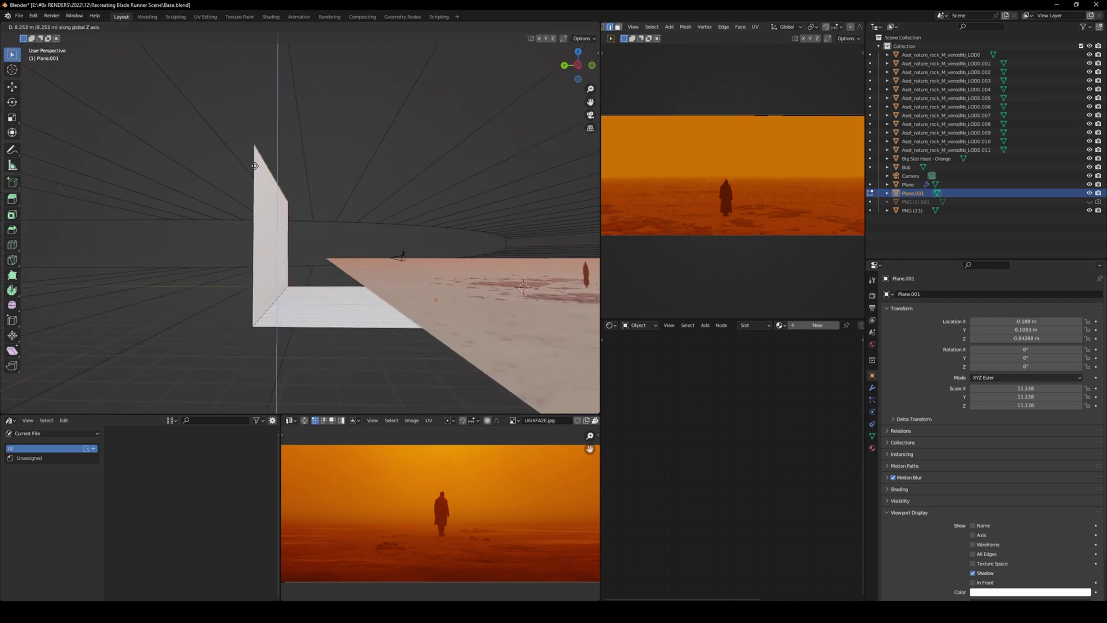
click(254, 165)
- Extrude the back wall's side edges along Y past the camera to form two side walls
middle_drag(255, 166, 392, 277)
key(e)
key(y)
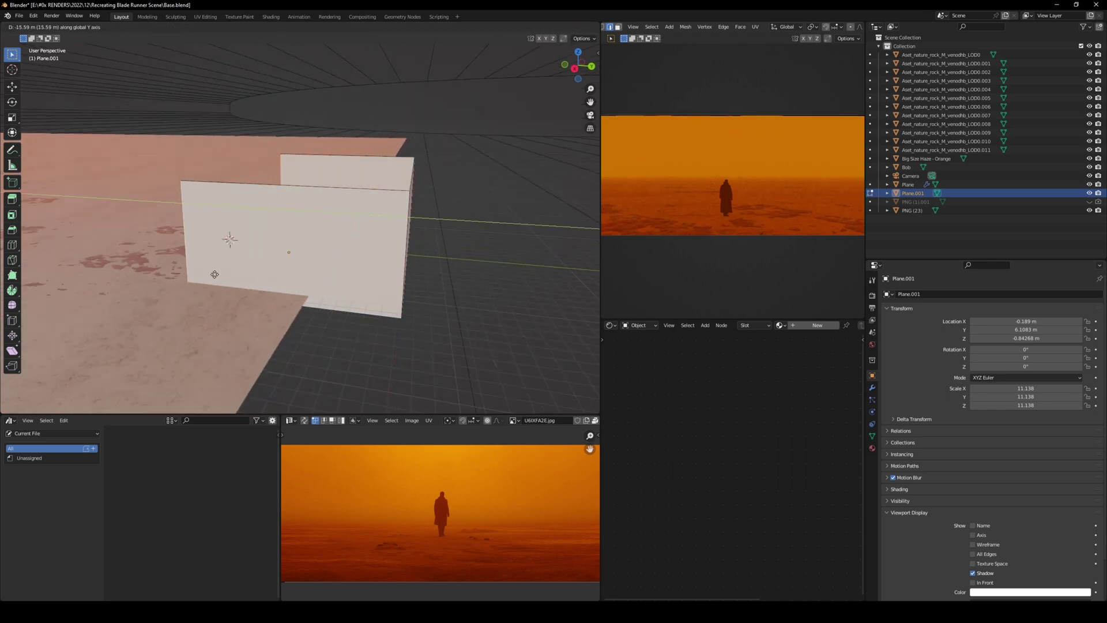
click(120, 274)
- Extrude the back wall's top edge along Y in two sections to roof over the box slightly beyond its side walls
middle_drag(230, 210, 288, 190)
key(e)
key(y)
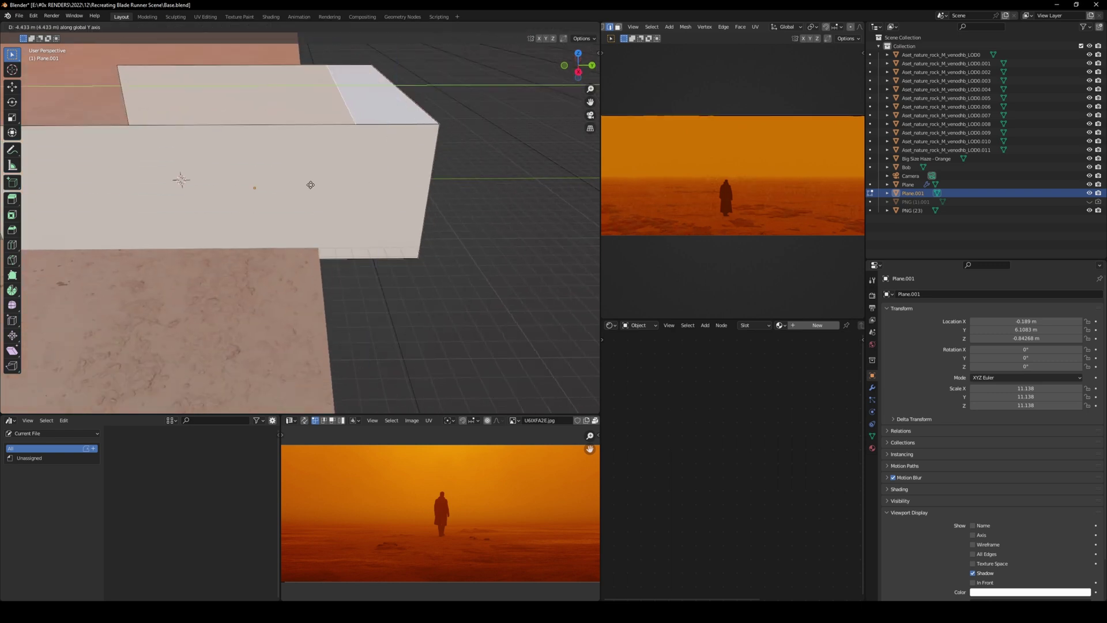
click(155, 205)
middle_drag(154, 205, 351, 241)
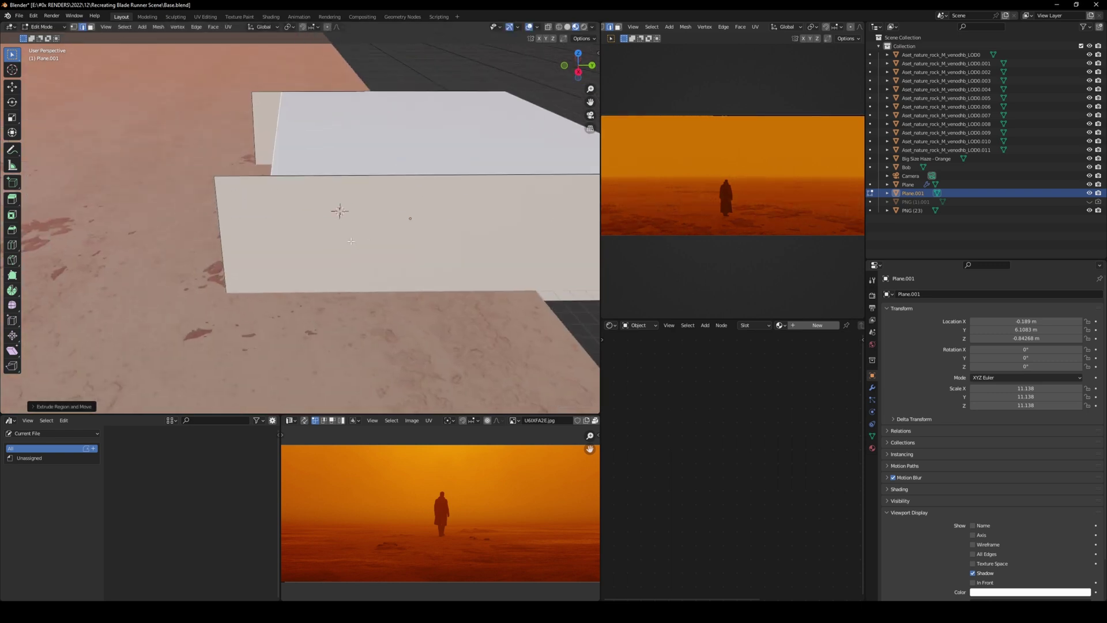
key(e)
key(y)
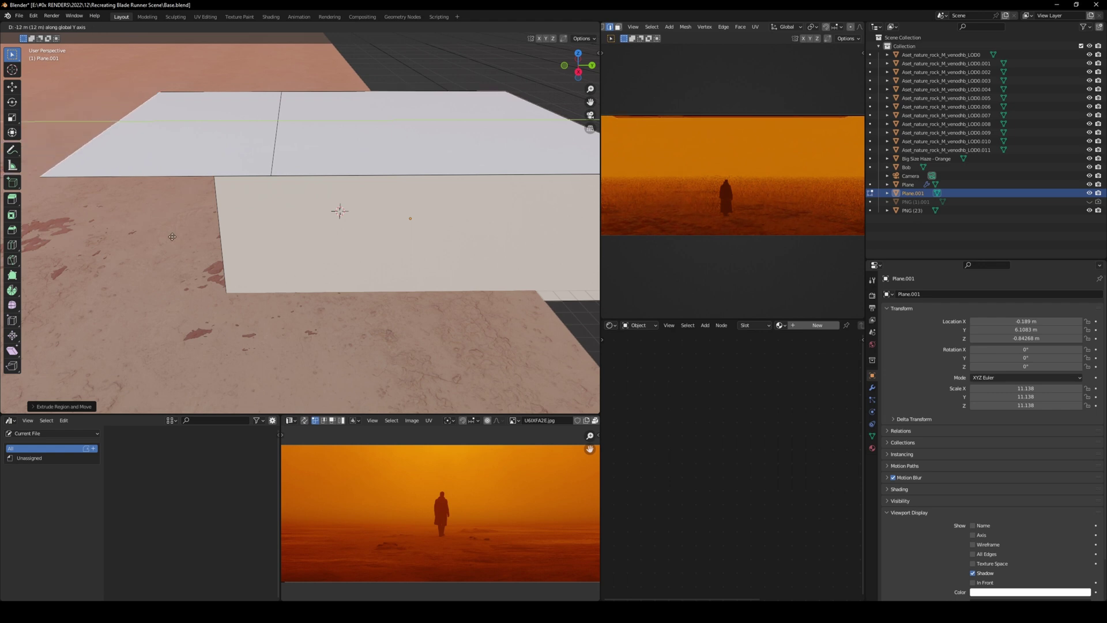
key(Escape)
key(Tab)
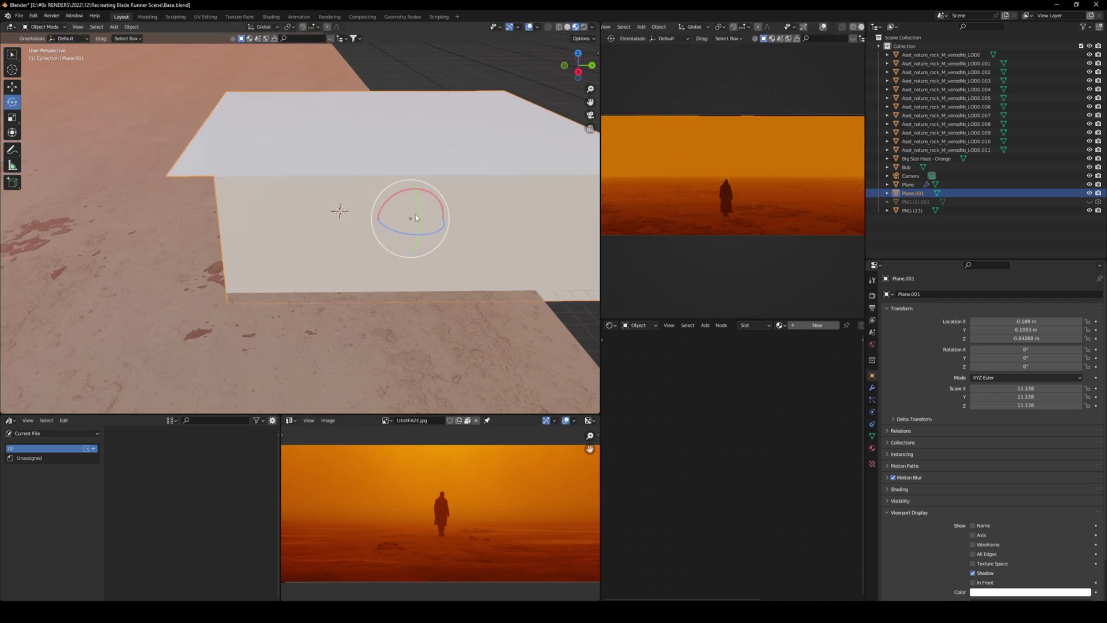
- Give the box a new material with base colour 000000, specular 0 and roughness 1
click(826, 328)
click(745, 394)
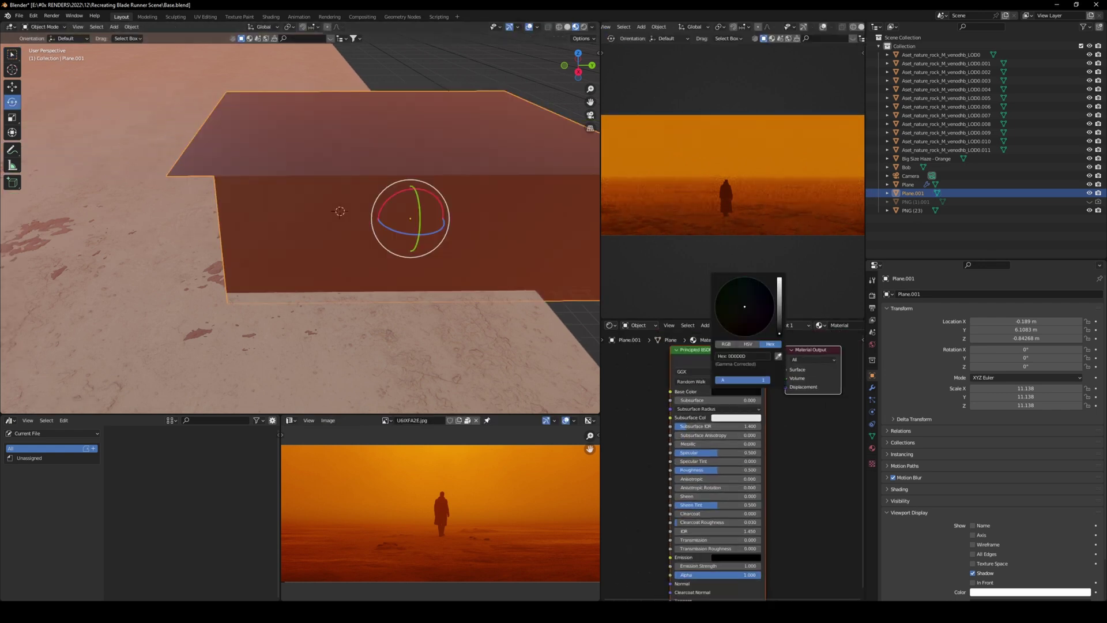
mouse_move(779, 335)
mouse_down()
mouse_move(779, 278)
mouse_move(779, 334)
mouse_up()
drag(712, 470, 675, 453)
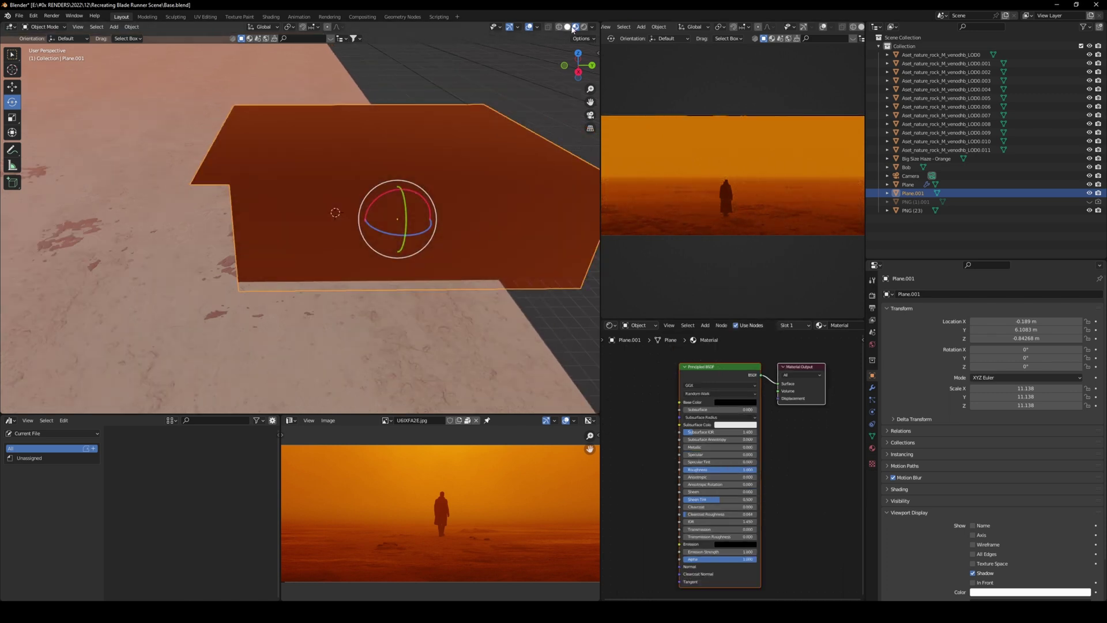
- Switch the main viewport to solid shading, set the box's viewport display to Wire and deselect it
click(568, 27)
mouse_move(438, 213)
middle_down()
mouse_move(374, 186)
mouse_move(396, 257)
mouse_move(228, 205)
mouse_move(286, 233)
mouse_move(346, 224)
middle_up()
click(872, 447)
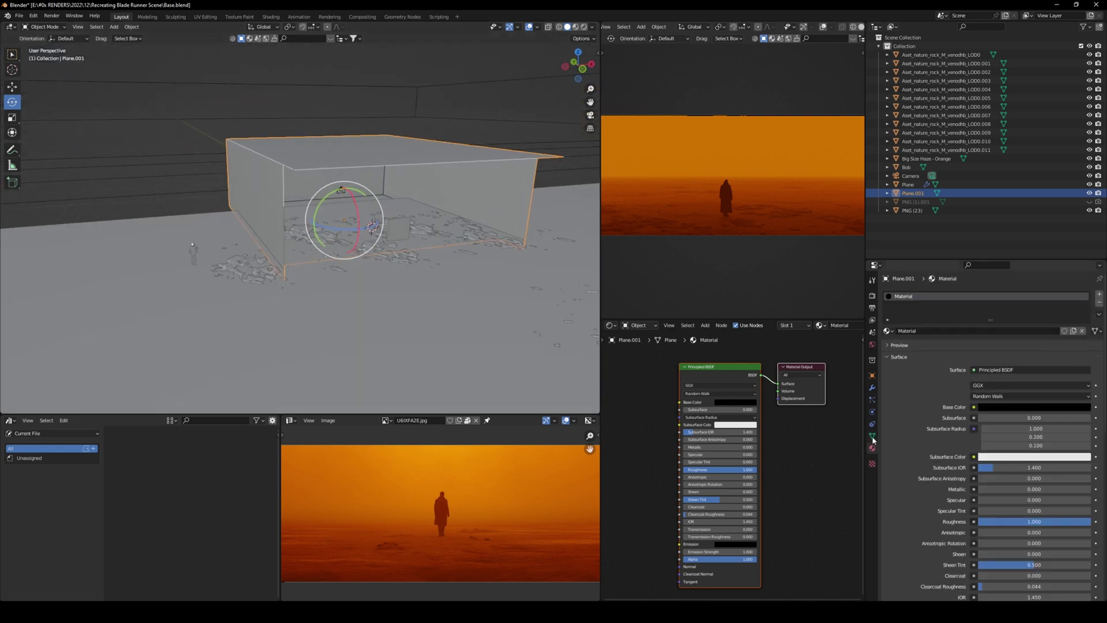
click(873, 376)
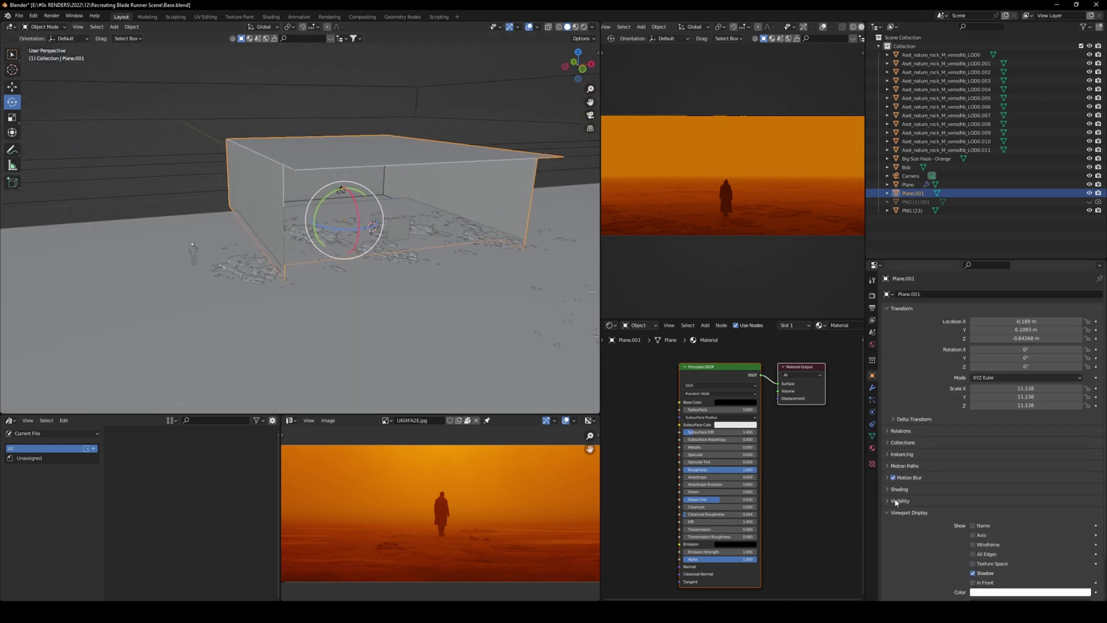
scroll(908, 507, down, 2)
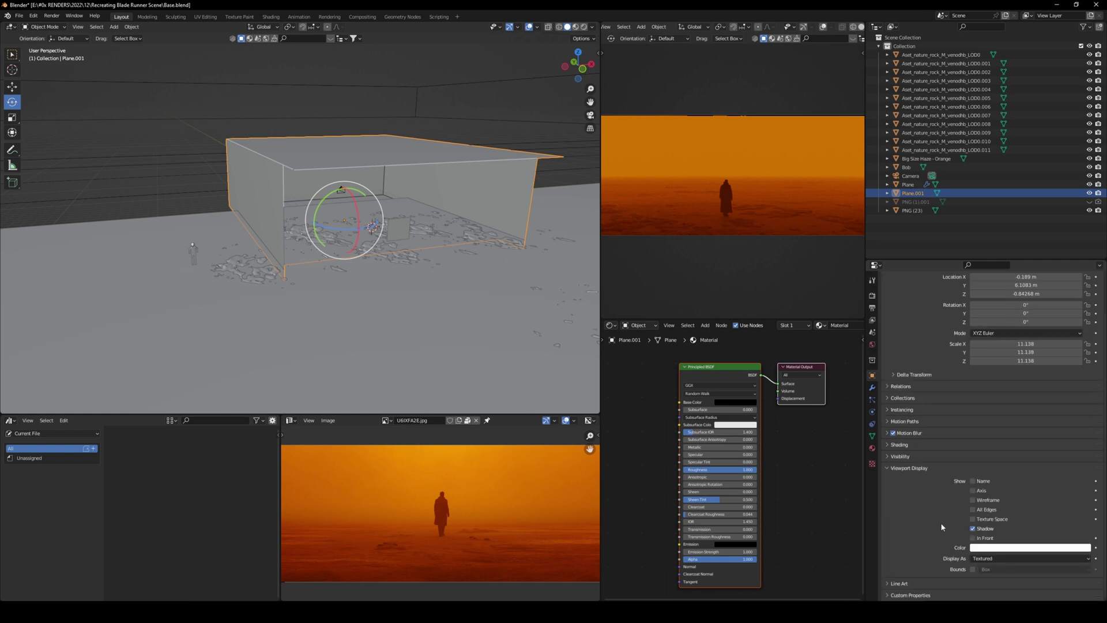
click(987, 562)
click(987, 535)
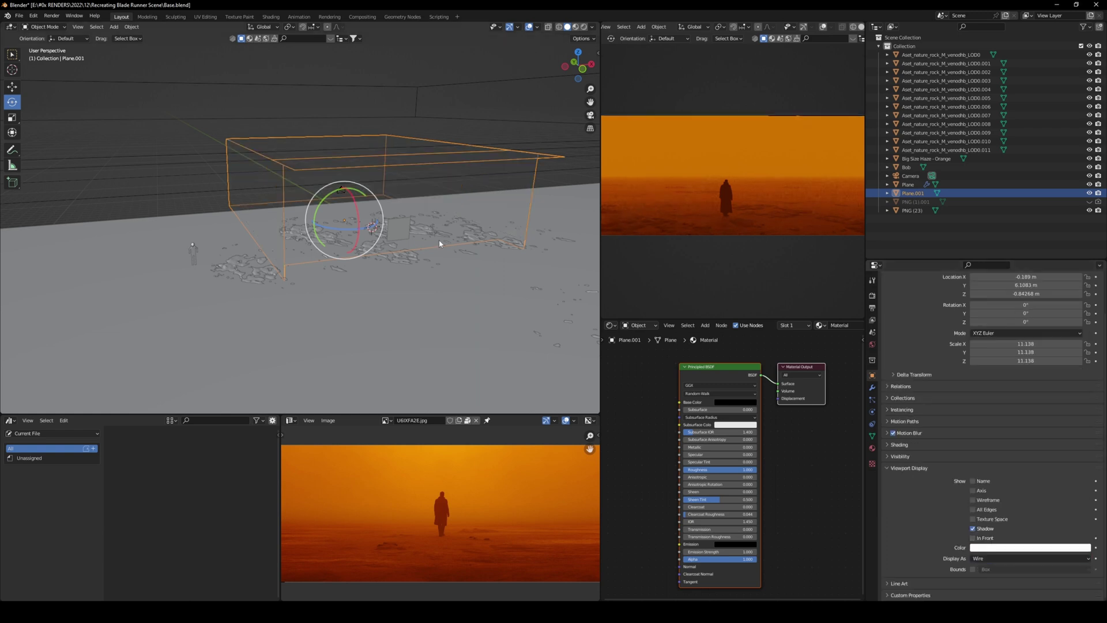
middle_drag(346, 196, 446, 204)
click(397, 284)
- Check the silhouette up close in the camera view and render the frame as a still image
middle_drag(396, 284, 424, 238)
scroll(721, 207, down, 1)
scroll(733, 228, up, 10)
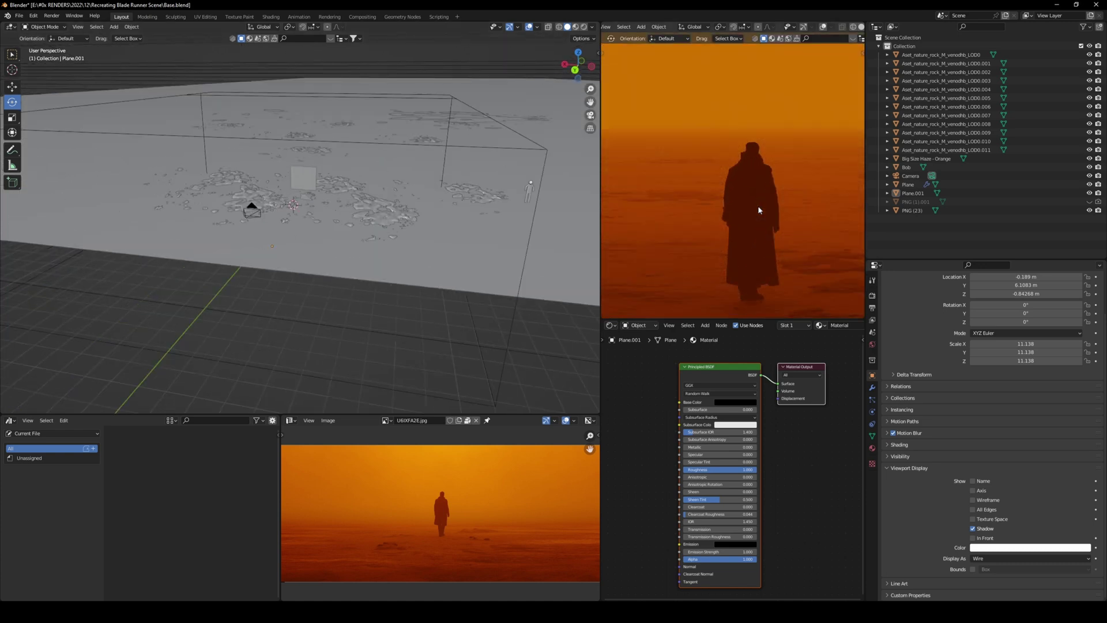
scroll(758, 205, down, 9)
click(51, 16)
click(65, 38)
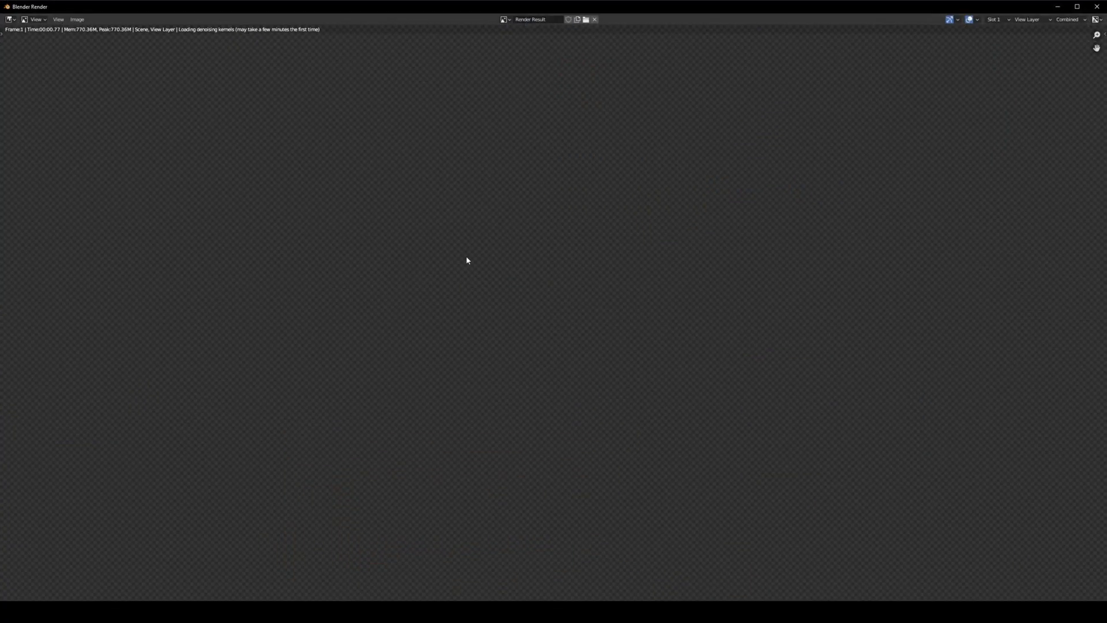